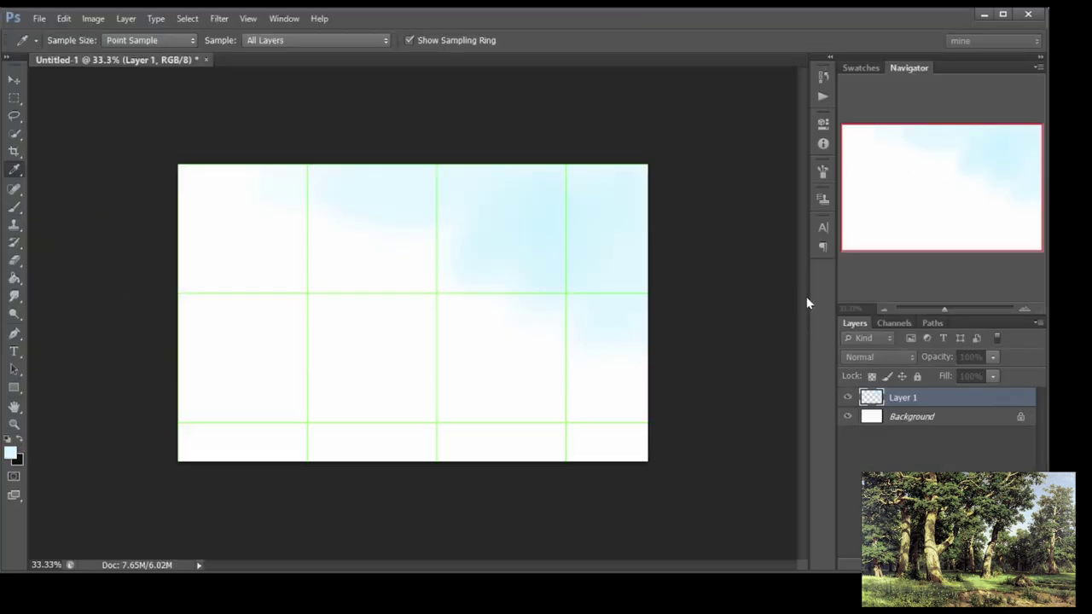
Paint pale green ground across the lower part of the canvas at 83% brush opacity, using a 160 px brush for the edges.
key("b")
key("8")
key("3")
left_click_drag(248, 398, 606, 388)
key("bracketleft")
key("bracketleft")
key("bracketleft")
key("bracketleft")
left_click_drag(182, 393, 646, 388)
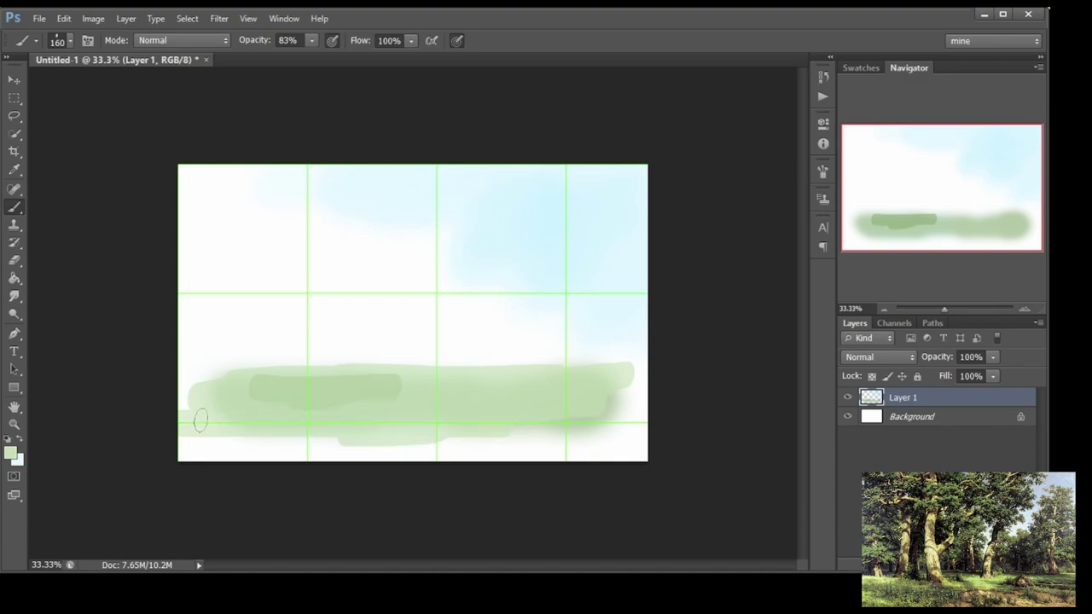
left_click_drag(181, 447, 457, 448)
left_click_drag(179, 375, 471, 375)
Block in dark gray foliage masses for the left trees, the upper canopy and the right tree, raising the brush opacity to 100%.
left_click(806, 307, "alt")
left_click_drag(360, 319, 307, 311)
mouse_move(302, 281)
left_mouse_down()
mouse_move(349, 247)
mouse_move(366, 312)
mouse_move(418, 286)
left_mouse_up()
key("0")
mouse_move(409, 187)
left_mouse_down()
mouse_move(503, 222)
mouse_move(533, 192)
left_mouse_up()
mouse_move(439, 239)
left_mouse_down()
mouse_move(555, 333)
mouse_move(563, 294)
left_mouse_up()
left_click_drag(580, 317, 645, 311)
left_click_drag(183, 322, 302, 317)
left_click_drag(209, 264, 298, 247)
mouse_move(218, 183)
left_mouse_down()
mouse_move(260, 184)
mouse_move(315, 284)
mouse_move(375, 337)
left_mouse_up()
Paint a dark green band along the horizon with a smaller brush, using a color sampled from the reference painting.
key("bracketleft")
key("bracketleft")
key("bracketleft")
key("bracketleft")
key("bracketleft")
key("bracketleft")
left_click(963, 589, "alt")
left_click_drag(180, 353, 646, 365)
Paint the tan path in the lower-right foreground.
left_click(623, 380, "alt")
key("i")
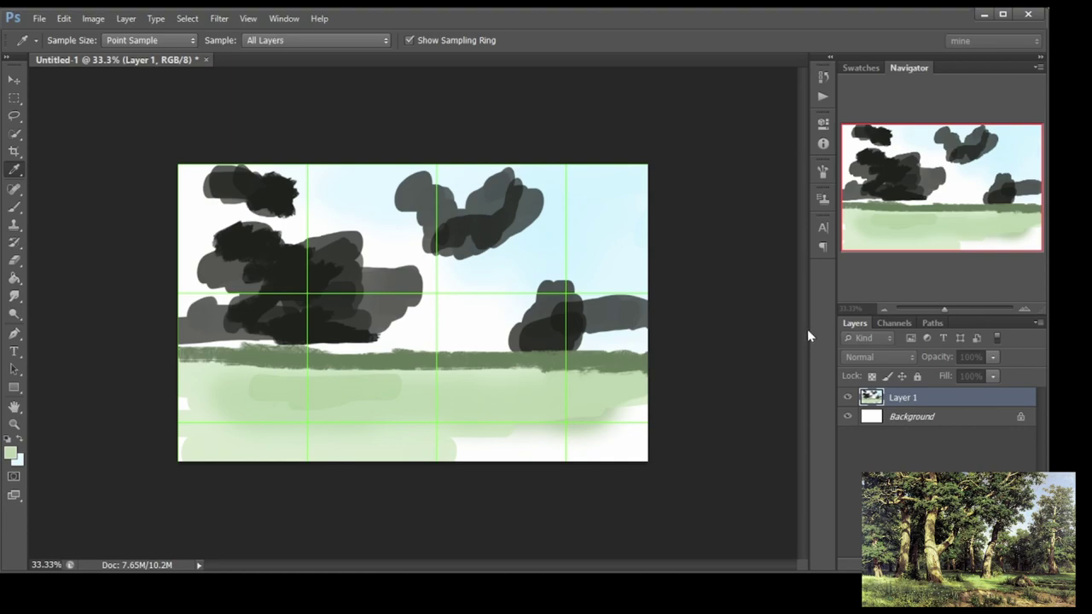
key("b")
mouse_move(599, 441)
left_mouse_down()
mouse_move(647, 440)
mouse_move(546, 433)
mouse_move(307, 452)
mouse_move(644, 405)
left_mouse_up()
Extend the dark foliage of the left tree group and the rounded tree on the right with sampled dark grays.
left_click(750, 280, "alt")
left_click(964, 589)
key("b")
left_click(409, 282, "alt")
mouse_move(375, 337)
left_mouse_down()
mouse_move(434, 311)
mouse_move(388, 209)
mouse_move(307, 183)
mouse_move(316, 231)
mouse_move(367, 256)
left_mouse_up()
left_click(571, 318, "alt")
mouse_move(572, 318)
left_mouse_down()
mouse_move(597, 312)
mouse_move(614, 337)
left_mouse_up()
Layer a deeper green band over the horizon and extend the dark gray foliage toward the left edge of the canvas.
key("i")
key("b")
mouse_move(181, 350)
left_mouse_down()
mouse_move(212, 345)
mouse_move(297, 338)
mouse_move(646, 341)
left_mouse_up()
left_click(486, 209, "alt")
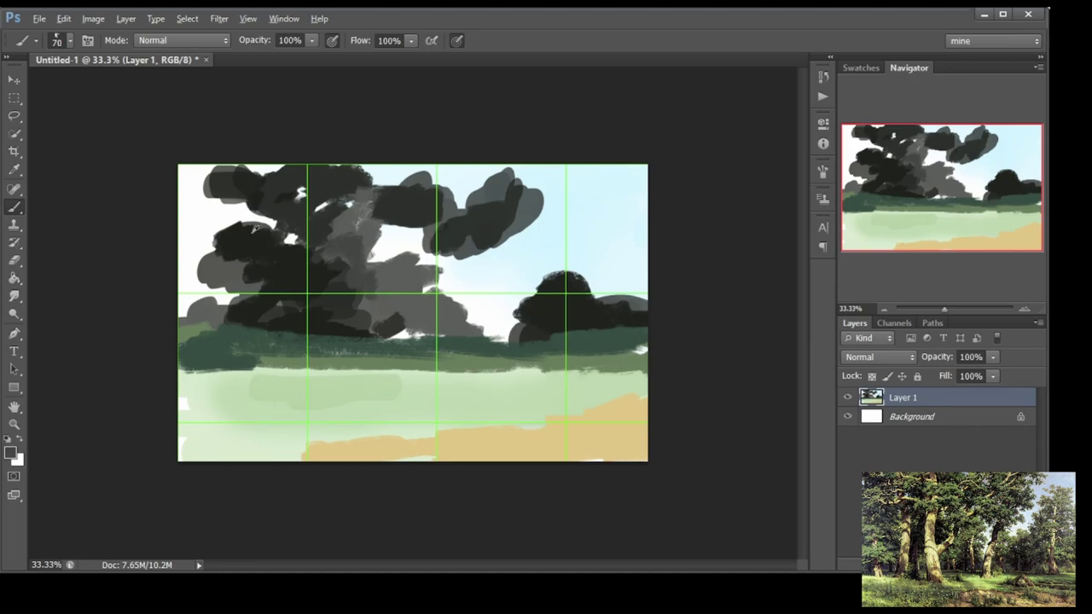
left_click_drag(261, 235, 205, 281)
Add a new layer and paint dark gray and dark green foliage at mid-canvas and on the right tree.
key("ctrl+shift+alt+n")
mouse_move(409, 312)
left_mouse_down()
mouse_move(442, 327)
mouse_move(389, 313)
left_mouse_up()
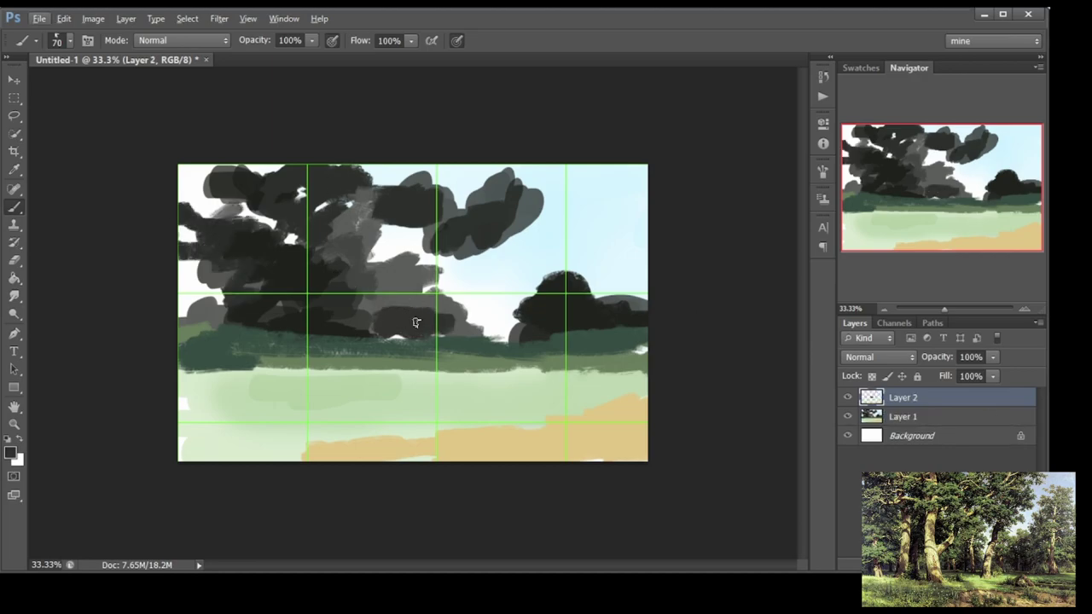
key("i")
key("b")
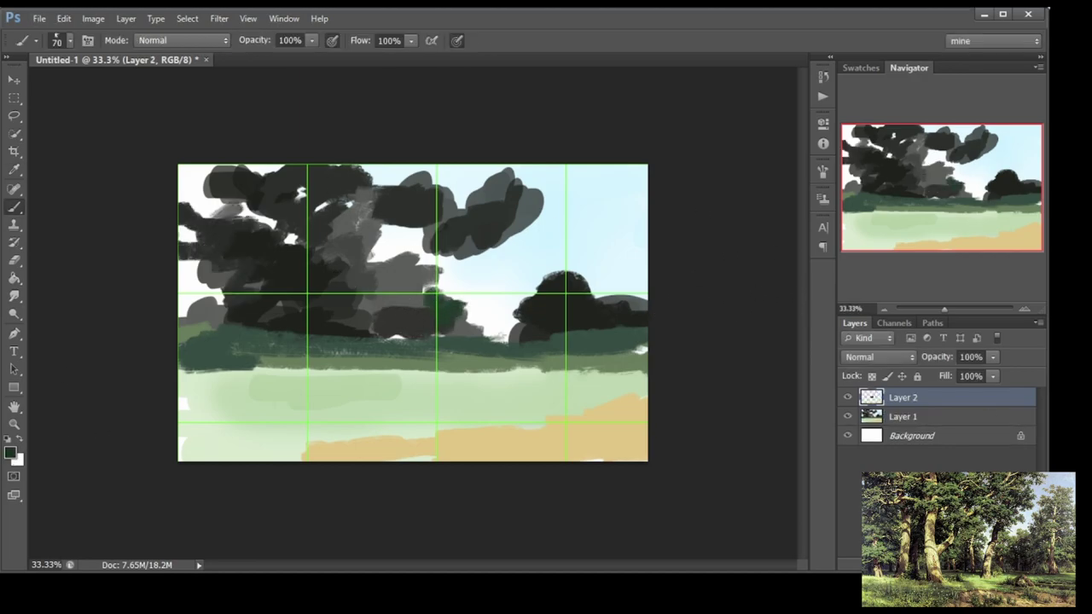
left_click_drag(461, 315, 418, 273)
mouse_move(528, 299)
left_mouse_down()
mouse_move(589, 264)
mouse_move(639, 307)
left_mouse_up()
Paint muted green foliage along the left edge and dark green strokes through the upper canopy.
left_click_drag(239, 260, 213, 299)
key("i")
key("b")
mouse_move(192, 247)
left_mouse_down()
mouse_move(192, 303)
mouse_move(213, 329)
left_mouse_up()
left_click_drag(184, 171, 239, 196)
mouse_move(213, 243)
left_mouse_down()
mouse_move(246, 234)
mouse_move(281, 171)
left_mouse_up()
left_click_drag(357, 189, 512, 235)
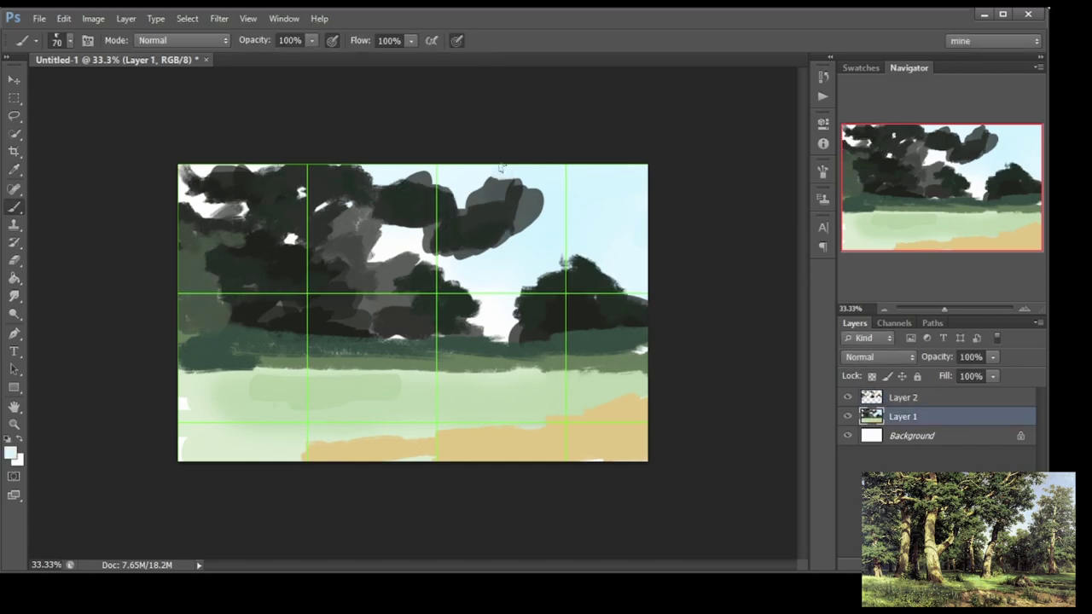
Cut back the canopy's right edge with sky color on Layer 1, then fill out the dark foliage on Layer 2.
key("alt+bracketleft")
left_click_drag(494, 171, 537, 221)
key("alt+bracketright")
mouse_move(324, 251)
left_mouse_down()
mouse_move(396, 294)
mouse_move(444, 255)
left_mouse_up()
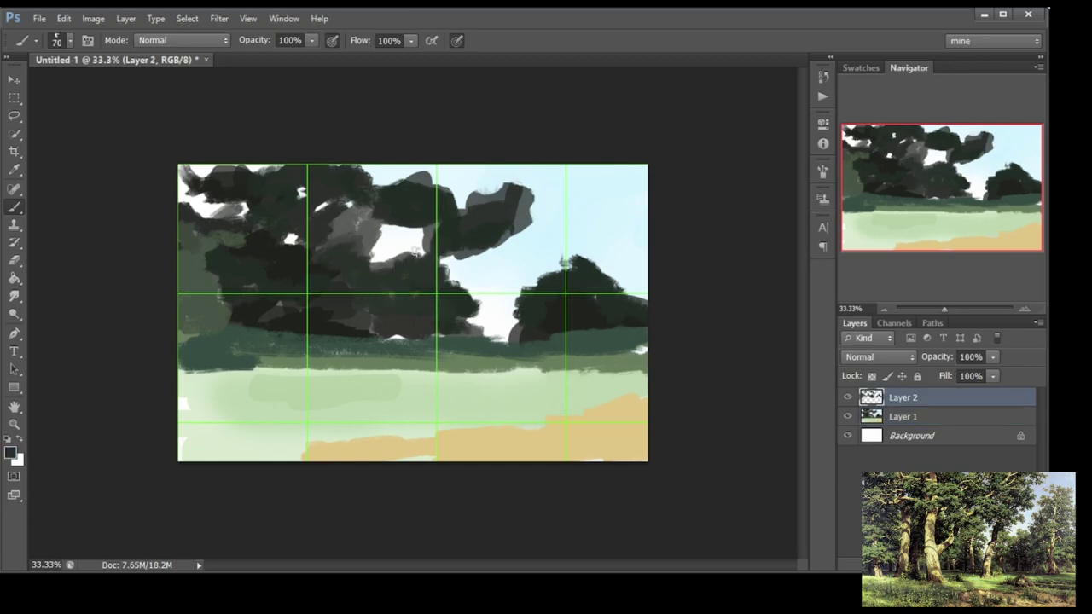
left_click_drag(375, 261, 430, 226)
left_click_drag(256, 167, 392, 183)
mouse_move(542, 286)
left_mouse_down()
mouse_move(645, 285)
mouse_move(566, 327)
mouse_move(602, 292)
left_mouse_up()
Paint brown patches on the path and vary the grass with pale and mid-green strokes, including a green patch at the right.
mouse_move(187, 372)
left_mouse_down()
mouse_move(642, 370)
mouse_move(589, 418)
mouse_move(312, 452)
left_mouse_up()
key("i")
key("b")
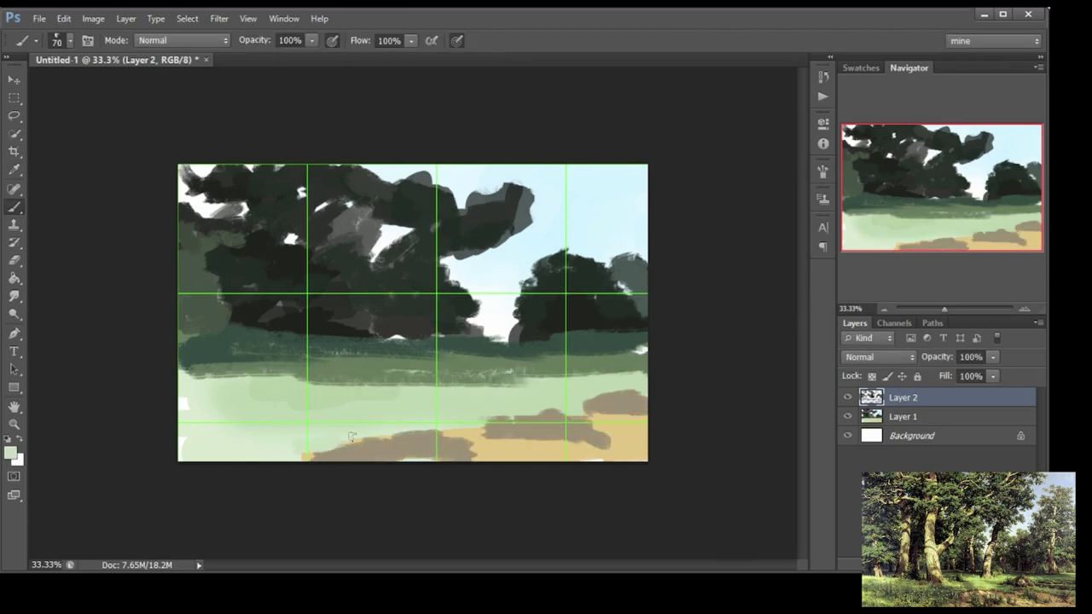
left_click_drag(226, 428, 401, 424)
key("i")
key("b")
mouse_move(563, 376)
left_mouse_down()
mouse_move(660, 384)
mouse_move(588, 417)
left_mouse_up()
Paint brown and dark brown strokes along the upper edge of the path.
left_click(597, 443, "alt")
key("i")
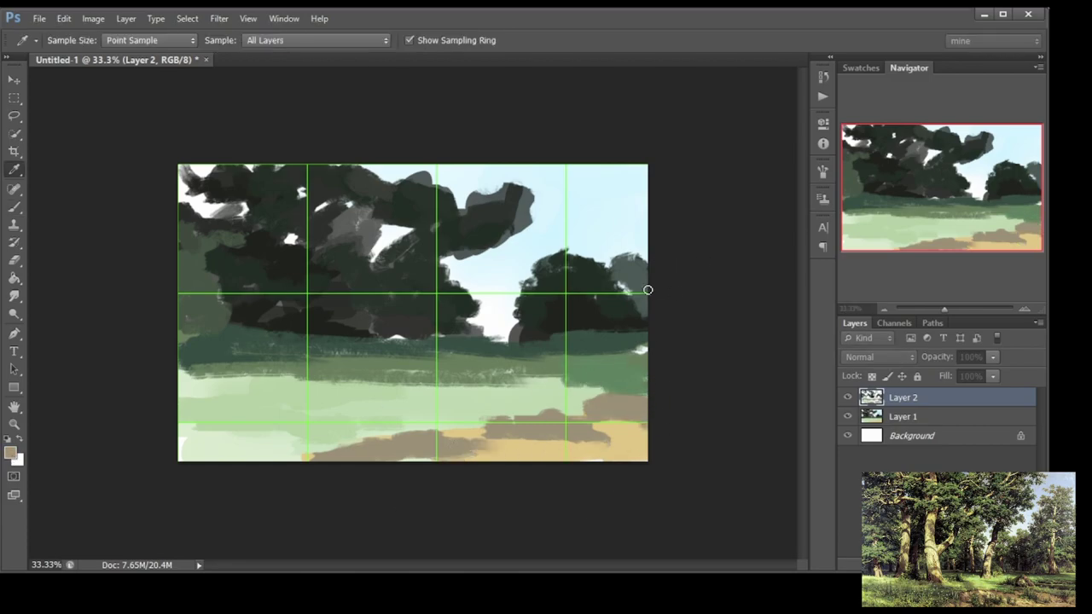
key("b")
left_click_drag(648, 394, 585, 407)
mouse_move(578, 423)
left_mouse_down()
mouse_move(462, 425)
mouse_move(225, 461)
left_mouse_up()
Paint mid-green shadow strokes in the foreground grass and dark strokes beneath the left tree mass.
left_click(342, 401, "alt")
left_click_drag(367, 434, 189, 414)
left_click(256, 401, "alt")
left_click_drag(422, 416, 192, 422)
mouse_move(380, 367)
left_mouse_down()
mouse_move(307, 354)
mouse_move(309, 366)
left_mouse_up()
left_click(341, 356, "alt")
Paint olive-green shrubs along the horizon and in the sky gap between the trees at 86% brush opacity.
key("8")
key("6")
mouse_move(243, 376)
left_mouse_down()
mouse_move(614, 388)
mouse_move(646, 350)
left_mouse_up()
left_click(527, 396, "alt")
left_click(513, 327, "alt")
key("i")
mouse_move(495, 329)
left_mouse_down()
mouse_move(511, 320)
mouse_move(646, 334)
mouse_move(469, 314)
mouse_move(512, 302)
left_mouse_up()
key("b")
Add a new layer and paint beige trunks for the two leftmost trees.
left_click(239, 226, "alt")
key("ctrl+shift+alt+n")
key("i")
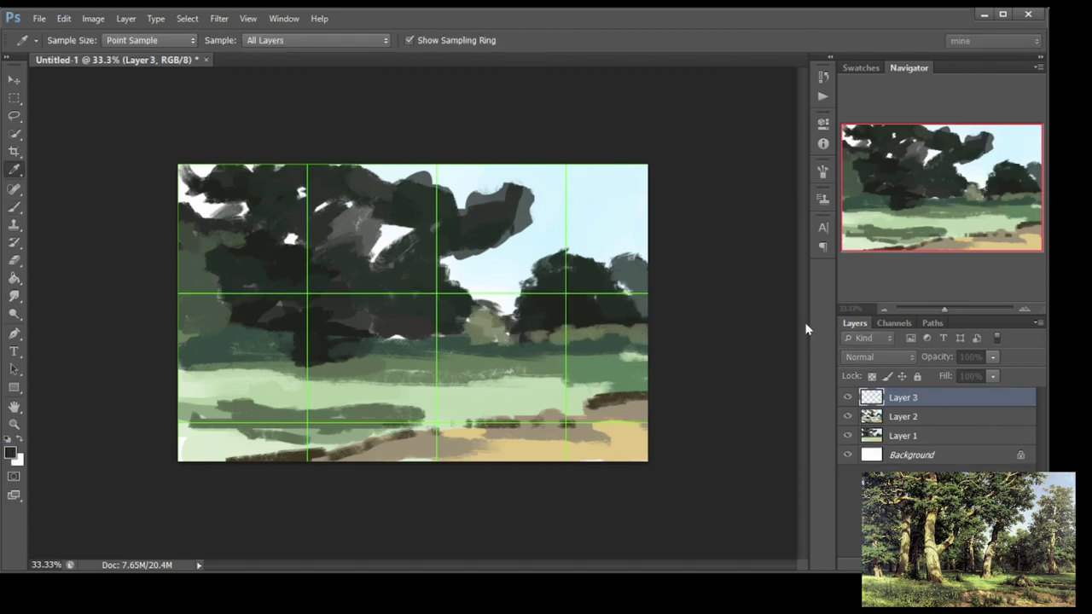
key("b")
mouse_move(213, 365)
left_mouse_down()
mouse_move(223, 323)
mouse_move(215, 252)
left_mouse_up()
mouse_move(310, 377)
left_mouse_down()
mouse_move(308, 337)
mouse_move(321, 320)
left_mouse_up()
key("ctrl+z")
left_click_drag(278, 380, 290, 209)
Paint the large beige central trunk and its long branch reaching up to the right, forking it with a thinner brush.
mouse_move(295, 311)
left_mouse_down()
mouse_move(348, 363)
mouse_move(339, 273)
mouse_move(349, 229)
mouse_move(341, 166)
left_mouse_up()
mouse_move(359, 372)
left_mouse_down()
mouse_move(351, 260)
mouse_move(375, 266)
left_mouse_up()
left_click_drag(375, 317, 507, 187)
key("bracketleft")
key("bracketleft")
left_click_drag(460, 237, 533, 166)
left_click_drag(486, 220, 548, 182)
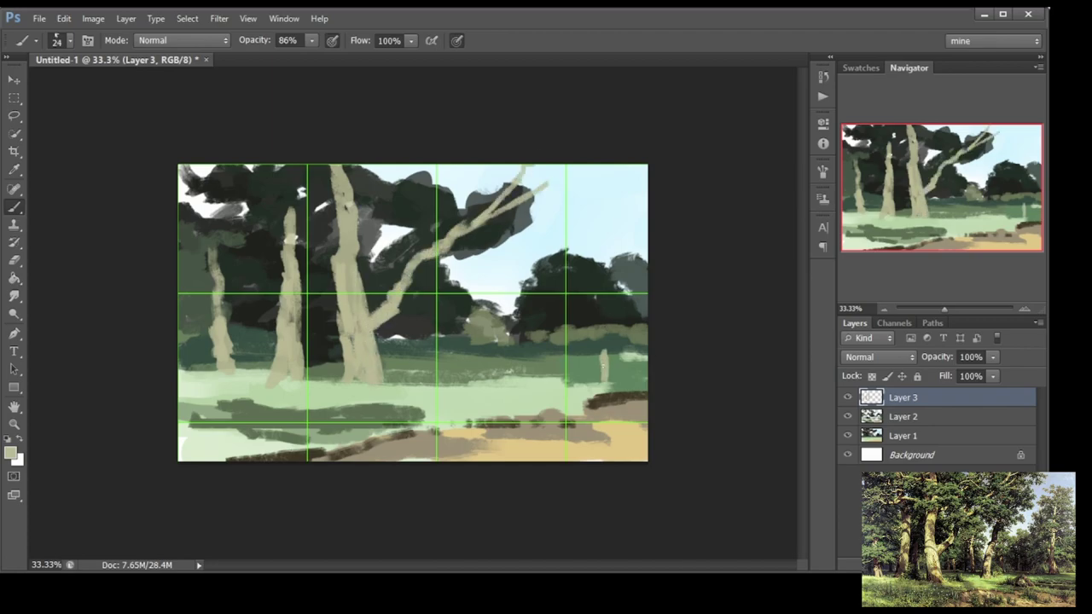
Paint the slender forked trunk on the far right and thin branches at the upper left.
left_click_drag(598, 368, 606, 228)
left_click_drag(602, 349, 612, 196)
left_click_drag(597, 384, 607, 351)
left_click_drag(604, 372, 609, 269)
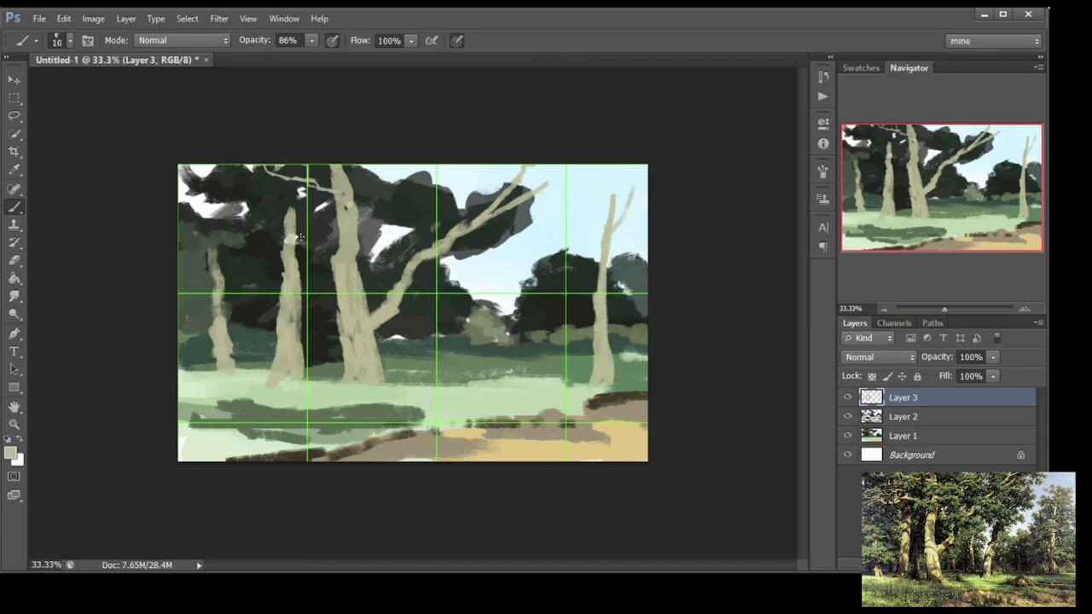
left_click_drag(266, 232, 179, 229)
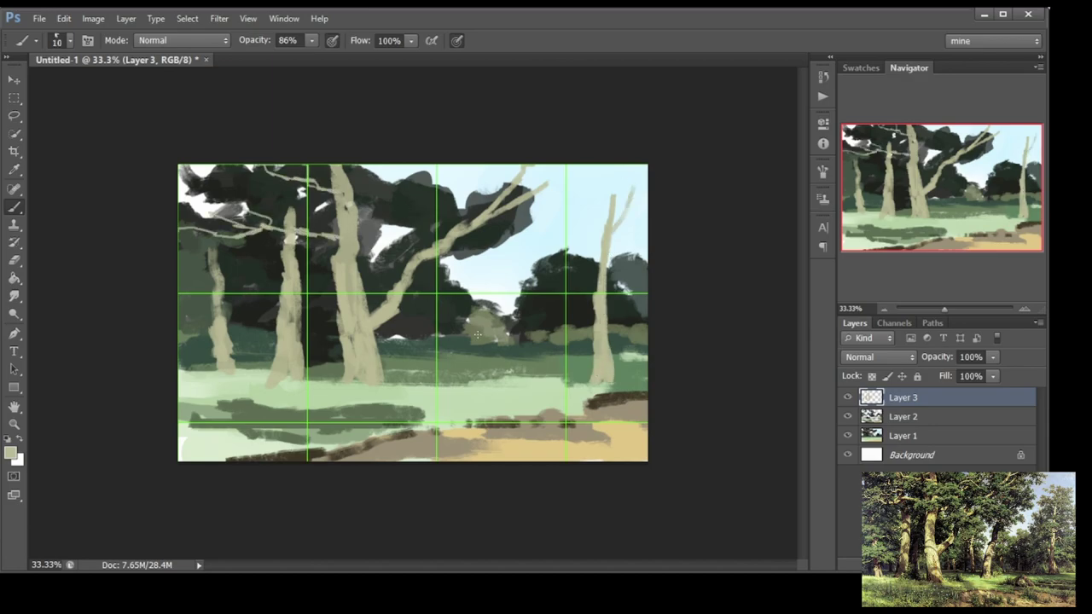
Paint a short thin trunk and a tall leaning trunk to the right of the central tree.
key("ctrl+apostrophe")
left_click_drag(425, 346, 443, 256)
key("ctrl+apostrophe")
left_click_drag(458, 375, 521, 184)
left_click_drag(490, 260, 461, 382)
On Layer 2, paint darker tan over the path and dark green shadows in the foreground grass and at the right edge.
key("alt+bracketleft")
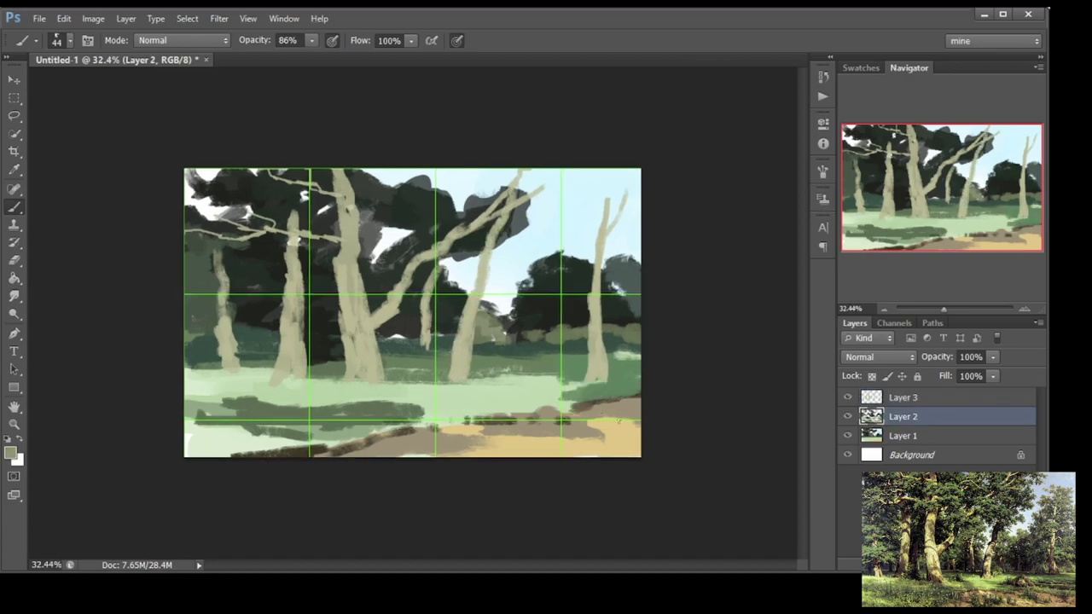
left_click(597, 450, "alt")
mouse_move(601, 443)
left_mouse_down()
mouse_move(627, 436)
mouse_move(597, 450)
mouse_move(294, 435)
left_mouse_up()
left_click(342, 416, "alt")
mouse_move(384, 418)
left_mouse_down()
mouse_move(247, 422)
mouse_move(336, 431)
left_mouse_up()
left_click_drag(588, 391, 631, 385)
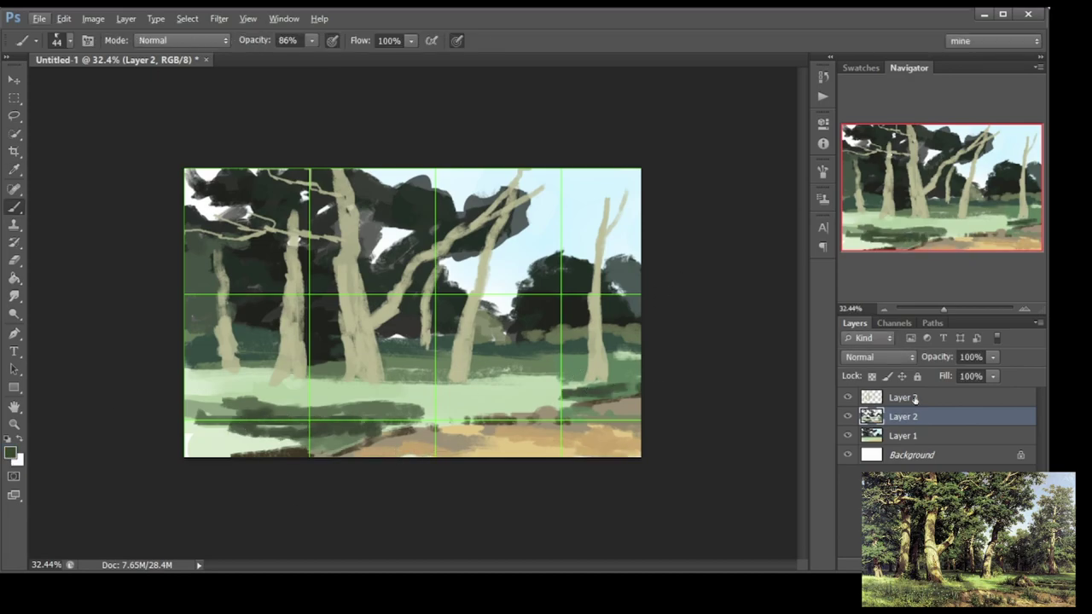
Erase the base of the far-right trunk on Layer 3, then return to the brush on Layer 2.
left_click(887, 397)
key("e")
left_click(962, 418)
key("b")
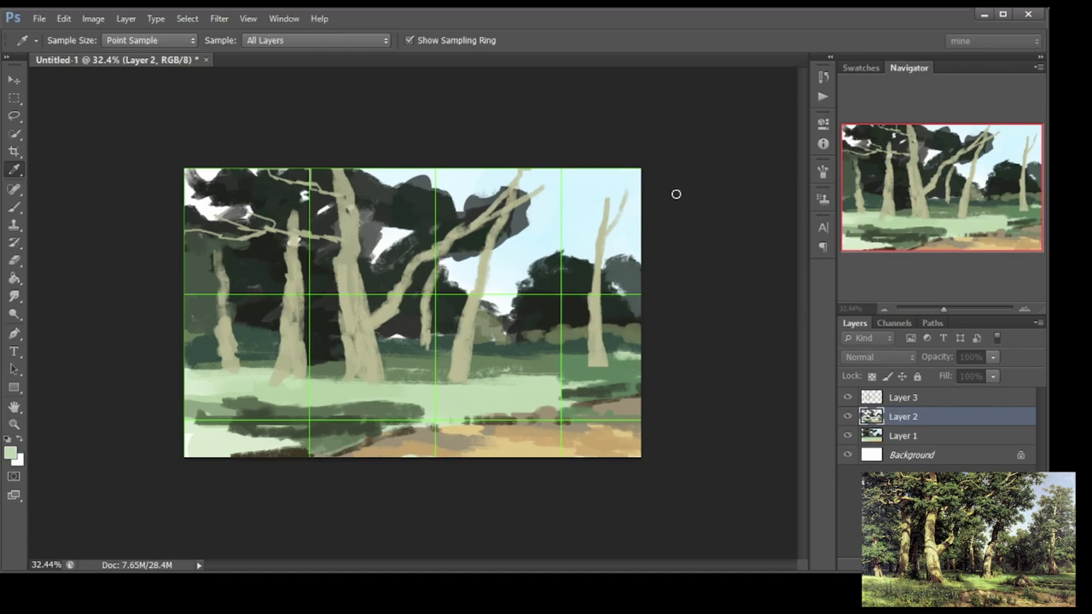
Paint light green highlights and mid-green shadow strokes across the grass beneath the trunks.
left_click_drag(490, 396, 453, 389)
left_click_drag(388, 388, 511, 394)
left_click_drag(503, 408, 435, 408)
left_click_drag(187, 380, 271, 379)
left_click(209, 402, "alt")
left_click_drag(209, 400, 375, 394)
left_click(324, 371, "alt")
left_click(310, 357, "alt")
Fill gaps in the canopy with dark foliage and paint a dark shadow band with greens along the tree line.
left_click_drag(380, 290, 352, 170)
mouse_move(461, 213)
left_mouse_down()
mouse_move(499, 175)
mouse_move(541, 170)
left_mouse_up()
left_click_drag(561, 297, 516, 273)
mouse_move(546, 333)
left_mouse_down()
mouse_move(474, 348)
mouse_move(383, 345)
mouse_move(377, 335)
left_mouse_up()
left_click_drag(234, 350, 282, 351)
left_click_drag(376, 352, 599, 363)
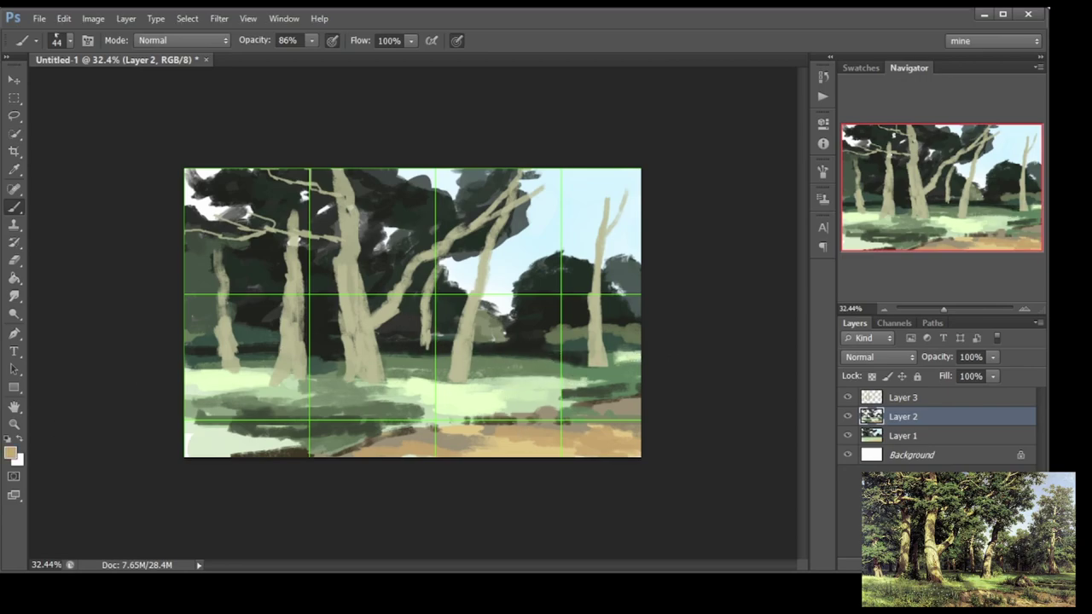
Paint gray-green foliage around the far-right tree and near the leaning trunk, then add a new layer on top.
mouse_move(583, 249)
left_mouse_down()
mouse_move(588, 204)
mouse_move(624, 256)
mouse_move(620, 185)
left_mouse_up()
mouse_move(478, 260)
left_mouse_down()
mouse_move(514, 226)
mouse_move(531, 186)
left_mouse_up()
key("ctrl+shift+alt+n")
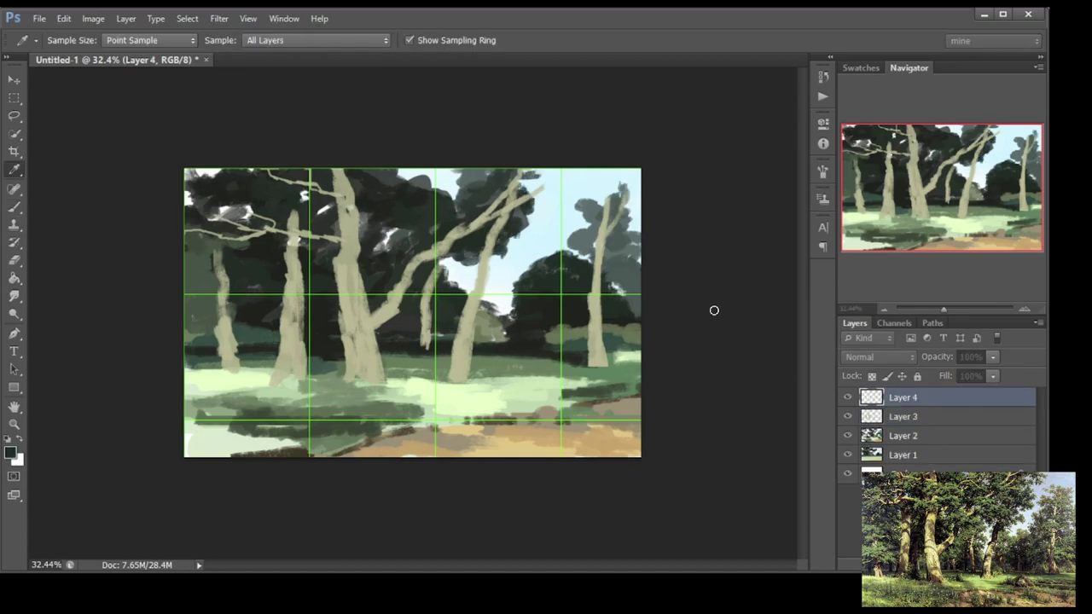
On Layer 2, paint muted green undergrowth across the background tree line between the trunks.
key("ctrl+plus")
key("ctrl+plus")
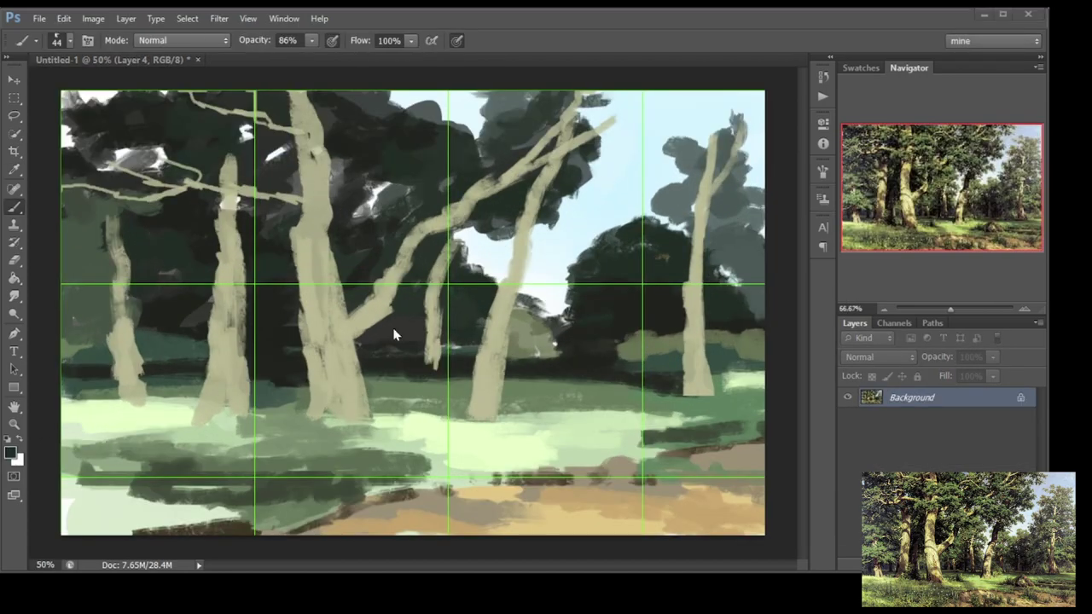
scroll(383, 265, "down", 2)
key("alt+bracketleft")
key("alt+bracketleft")
left_click(510, 321, "alt")
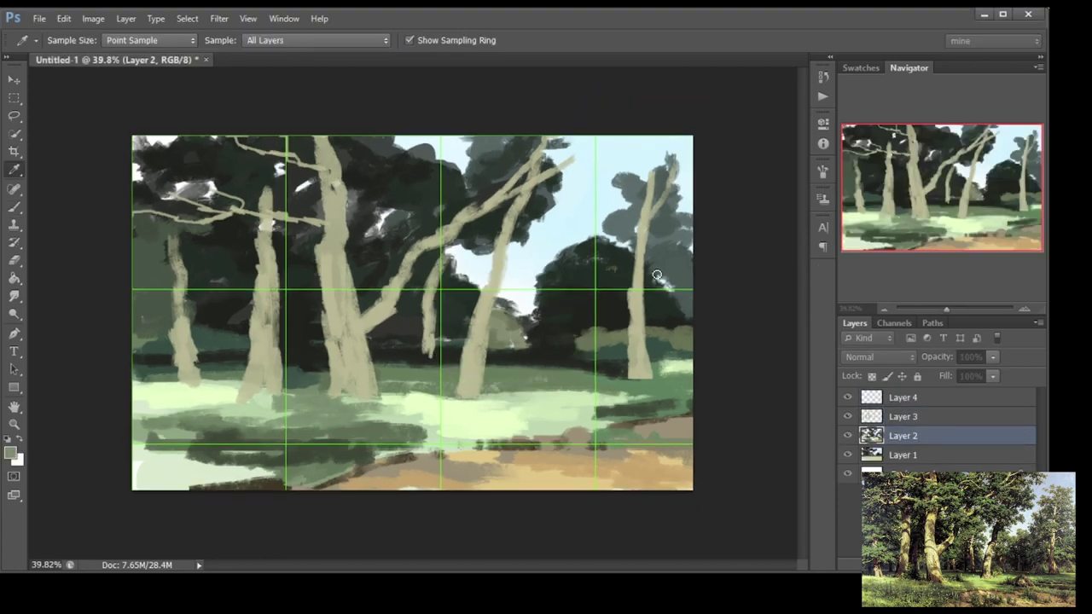
left_click_drag(454, 324, 687, 345)
left_click_drag(418, 345, 136, 355)
Paint green along the far edge of the grass and gray-green bushes in front of the dark right tree.
left_click(134, 370, "alt")
left_click_drag(371, 366, 691, 369)
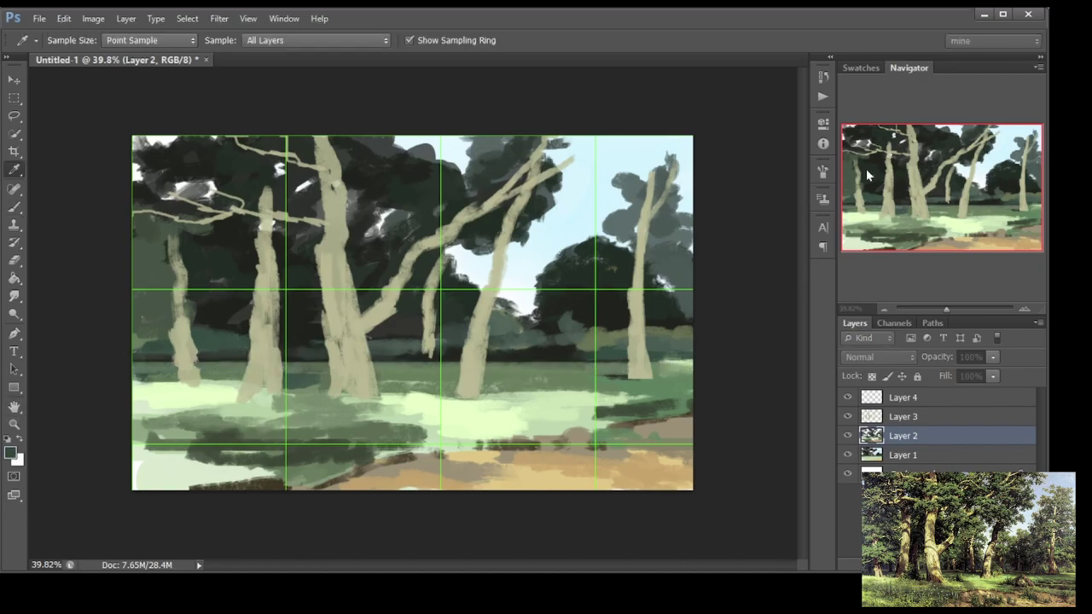
mouse_move(512, 349)
left_mouse_down()
mouse_move(566, 350)
mouse_move(546, 315)
mouse_move(597, 307)
mouse_move(624, 324)
left_mouse_up()
left_click(588, 337, "alt")
left_click(597, 324, "alt")
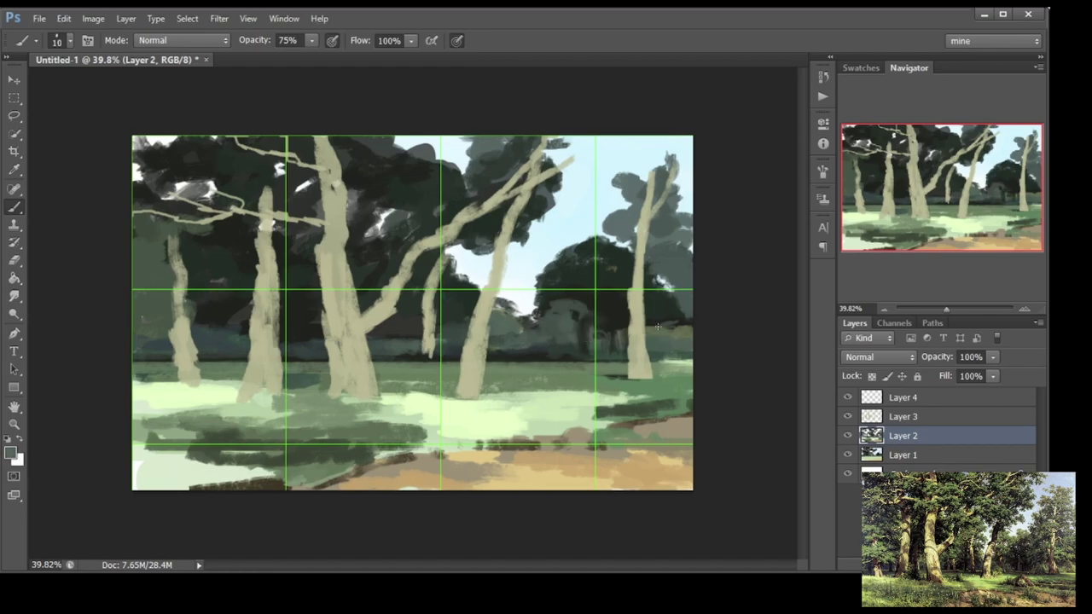
On Layer 4, paint yellow-green sunlit bushes behind the base of the far-right tree, checking the reference.
left_click(968, 538)
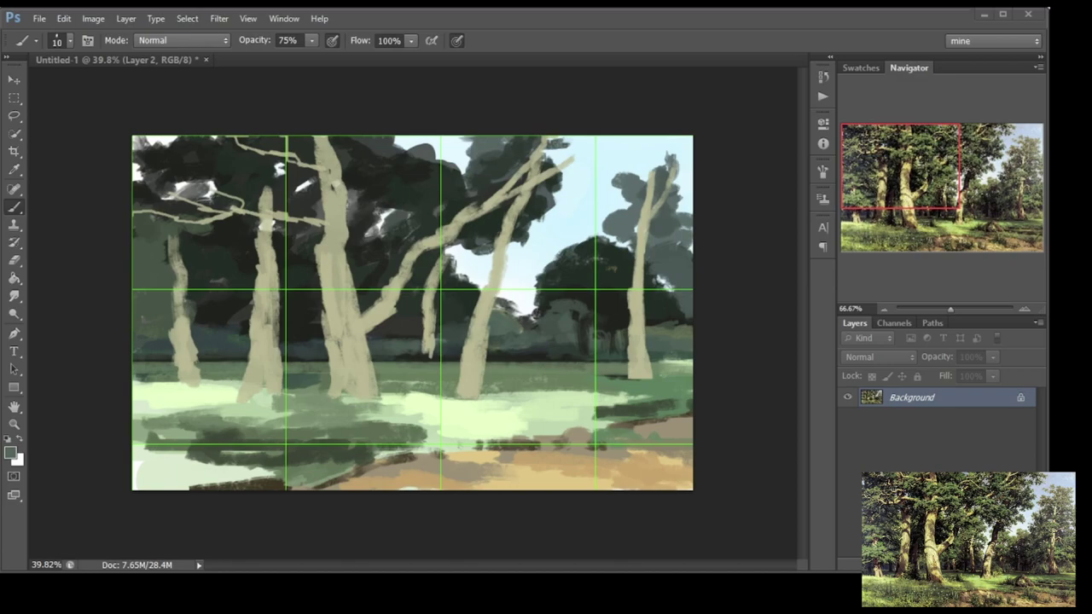
left_click(575, 353)
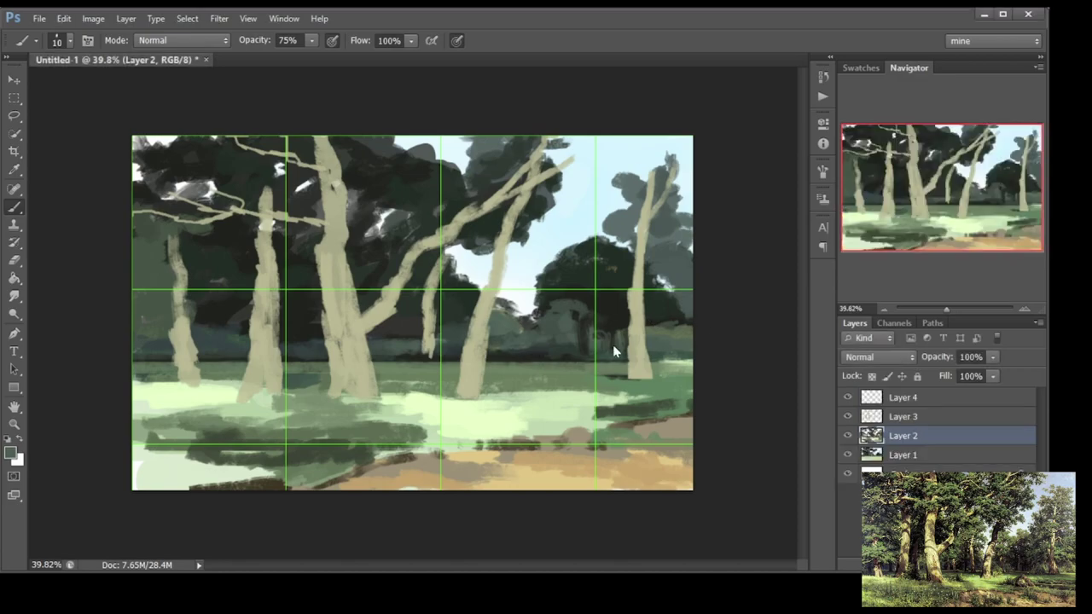
key("alt+bracketright")
key("alt+bracketright")
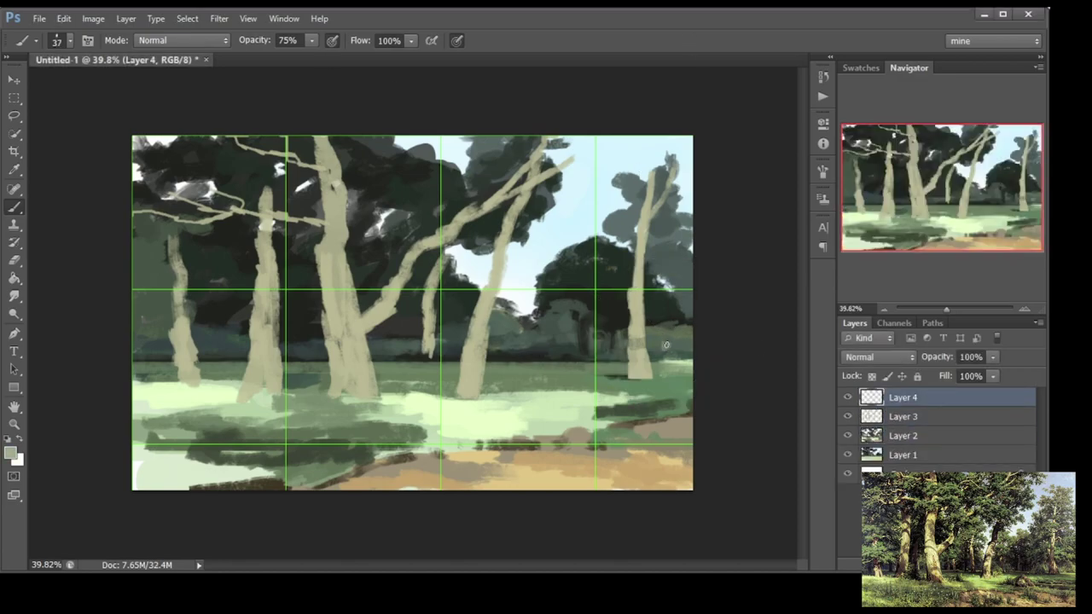
key("i")
left_click(671, 368, "alt")
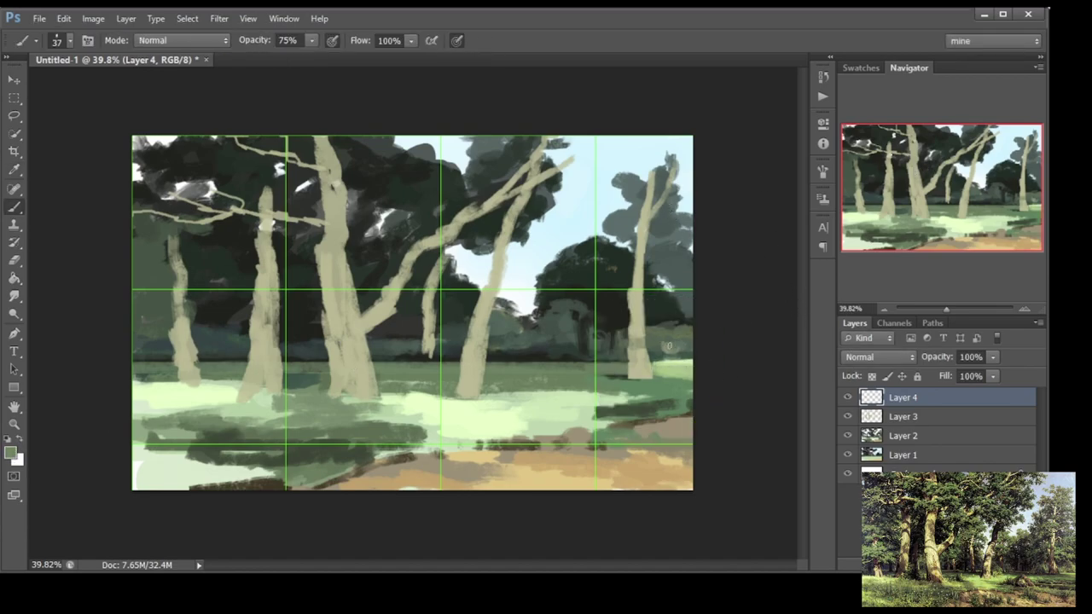
left_click(668, 335, "alt")
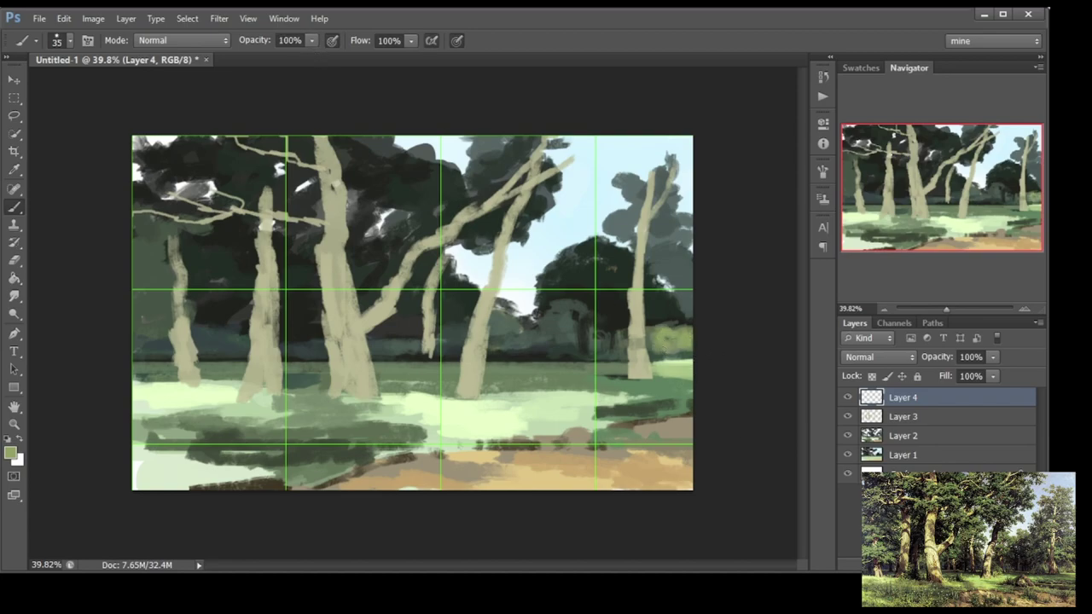
left_click(648, 339, "alt")
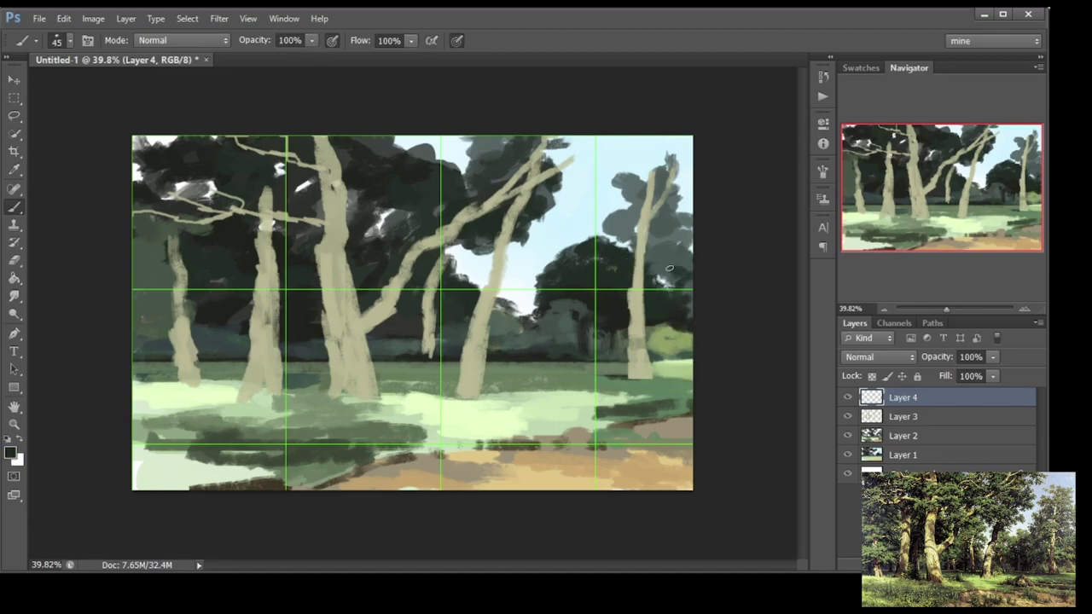
Paint olive-green accents in the distant undergrowth and dark foliage between the leaning trunk and the far-right tree.
left_click(582, 341, "alt")
left_click_drag(586, 352, 575, 325)
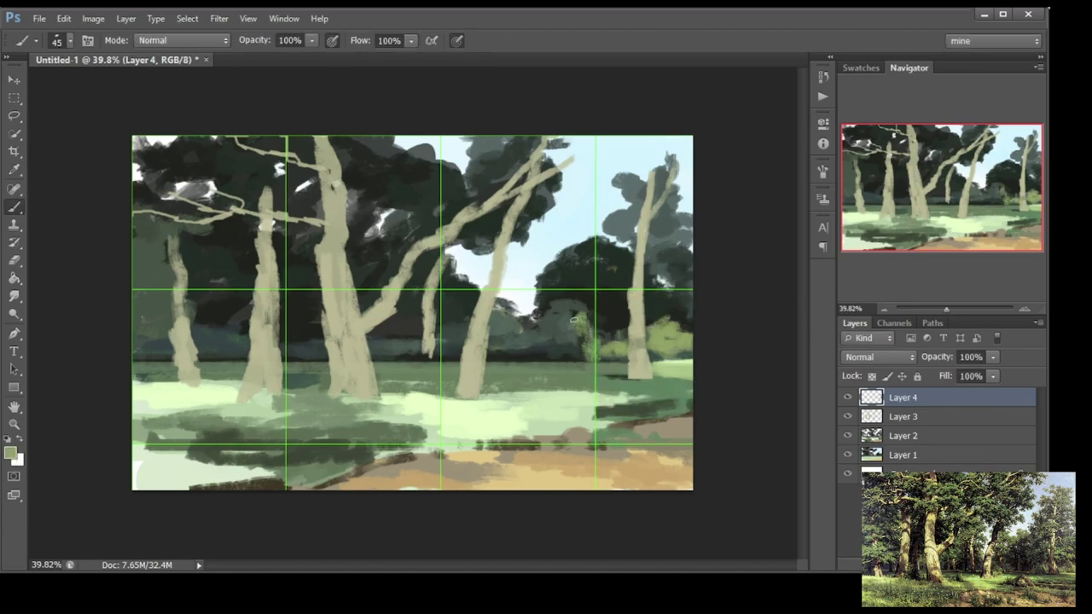
left_click(547, 318, "alt")
mouse_move(576, 343)
left_mouse_down()
mouse_move(576, 318)
mouse_move(510, 290)
mouse_move(537, 266)
left_mouse_up()
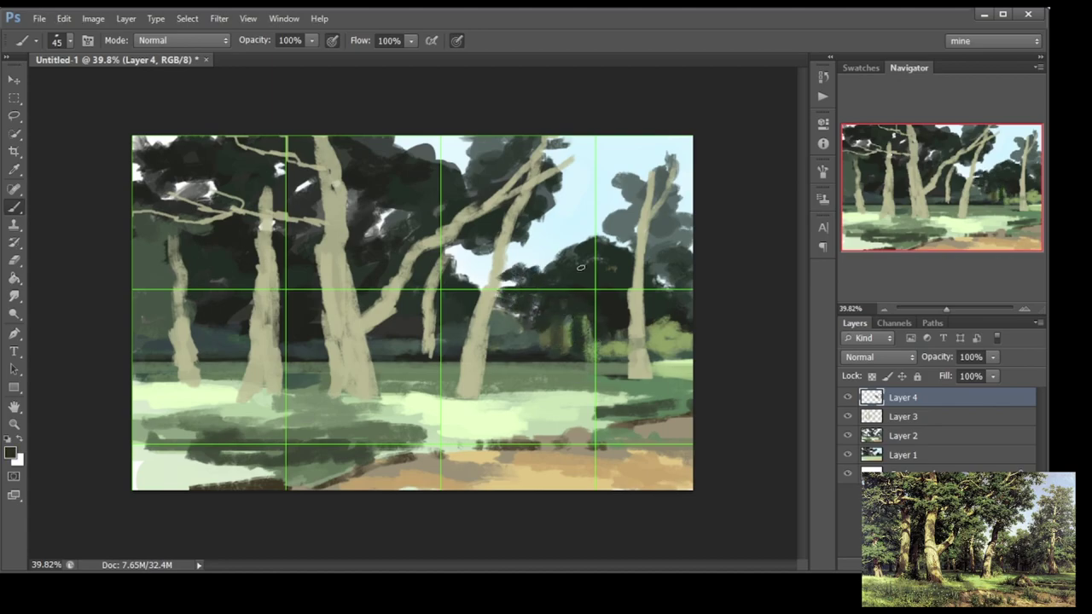
left_click(88, 41)
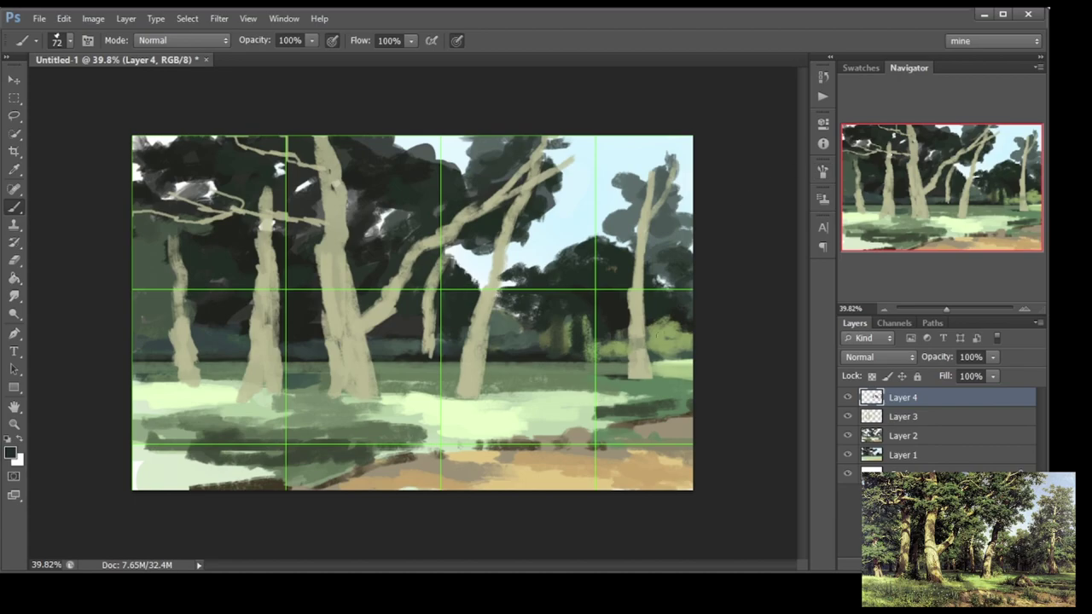
Paint dark leafy dabs at the foot of the far-right trunk with a textured leaf brush.
scroll(734, 322, "up", 1)
left_click(623, 380, "alt")
left_click(620, 385)
left_click_drag(630, 379, 614, 382)
left_click(627, 364, "alt")
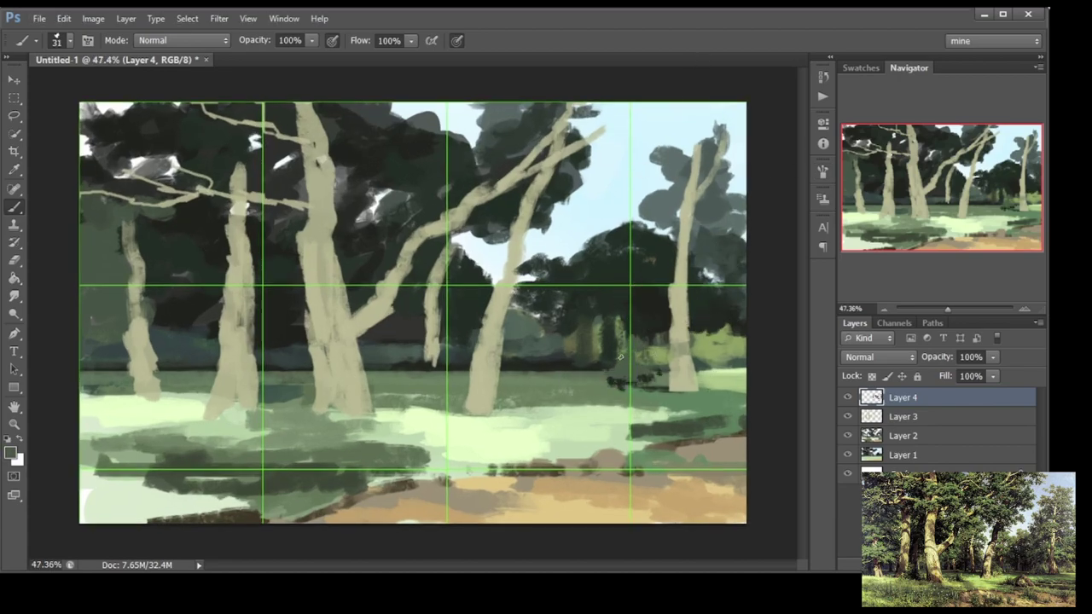
Add dark leaf clusters over the far-right trunk and central tree edge, plus yellow-green foliage beside the leaning trunk.
left_click_drag(608, 321, 560, 331)
left_click_drag(690, 209, 653, 225)
left_click_drag(723, 228, 714, 235)
left_click_drag(489, 261, 486, 295)
left_click(524, 328, "alt")
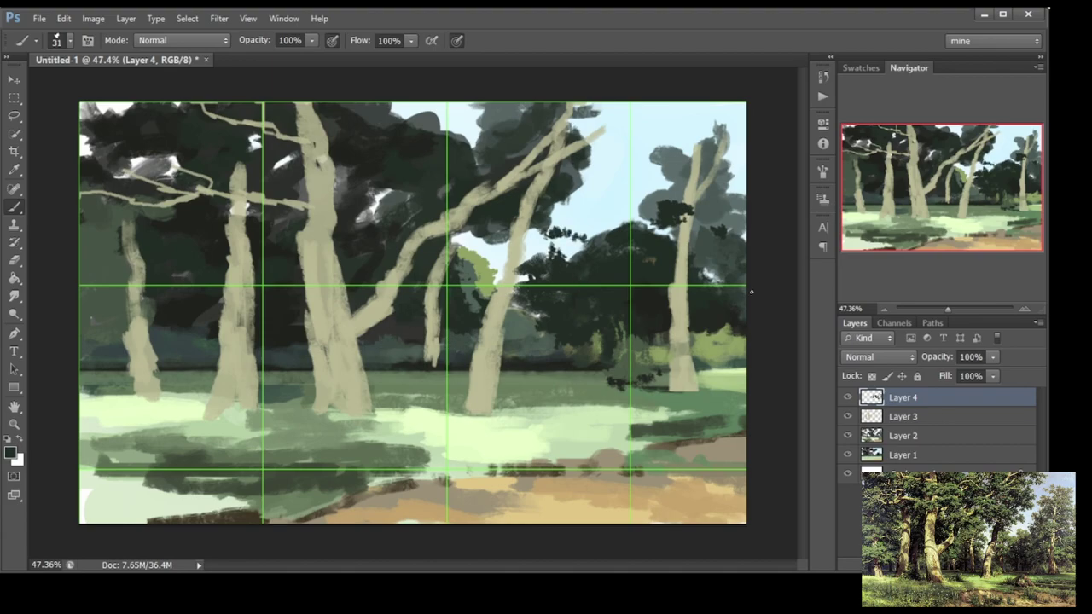
Hide Layers 4 and 3 and merge Layer 2 down into Layer 1.
left_click_drag(846, 397, 847, 416)
left_click(904, 435)
key("ctrl+e")
On Layer 1, paint light-blue sky gaps through the canopy edges and muted blue-green undergrowth at the far left.
mouse_move(585, 221)
left_mouse_down()
mouse_move(579, 128)
mouse_move(665, 171)
mouse_move(588, 243)
mouse_move(453, 193)
mouse_move(94, 109)
mouse_move(187, 169)
mouse_move(426, 132)
mouse_move(379, 213)
left_mouse_up()
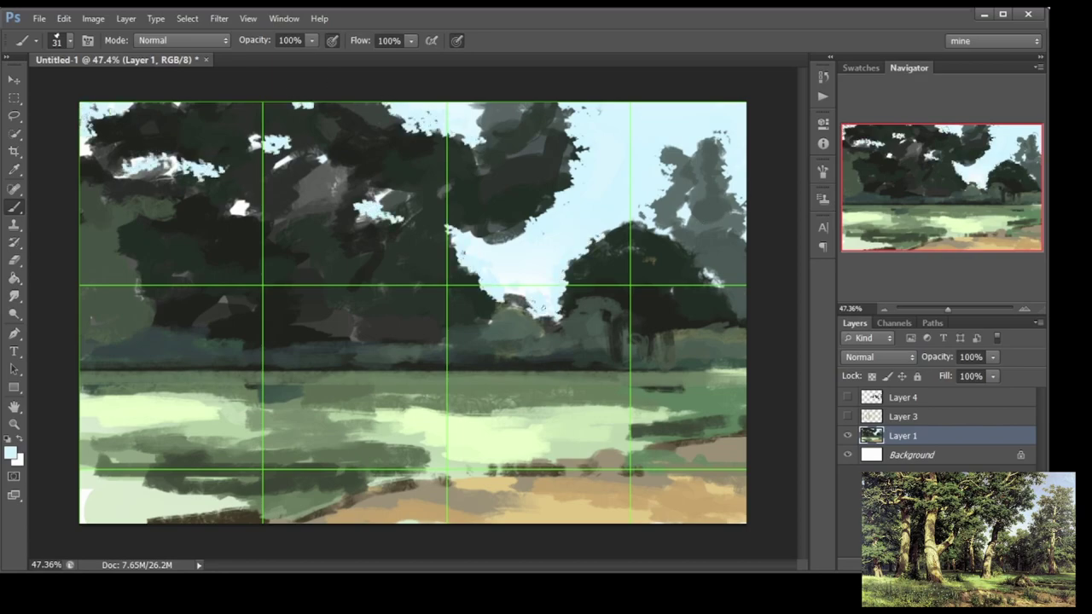
left_click_drag(847, 397, 847, 416)
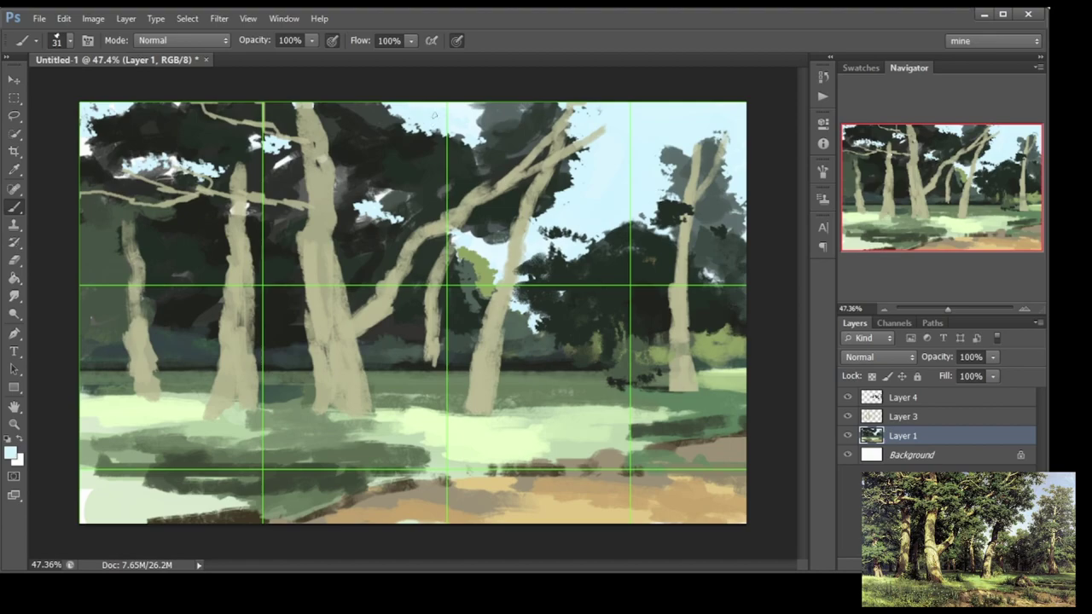
left_click(167, 337, "alt")
left_click_drag(119, 324, 82, 341)
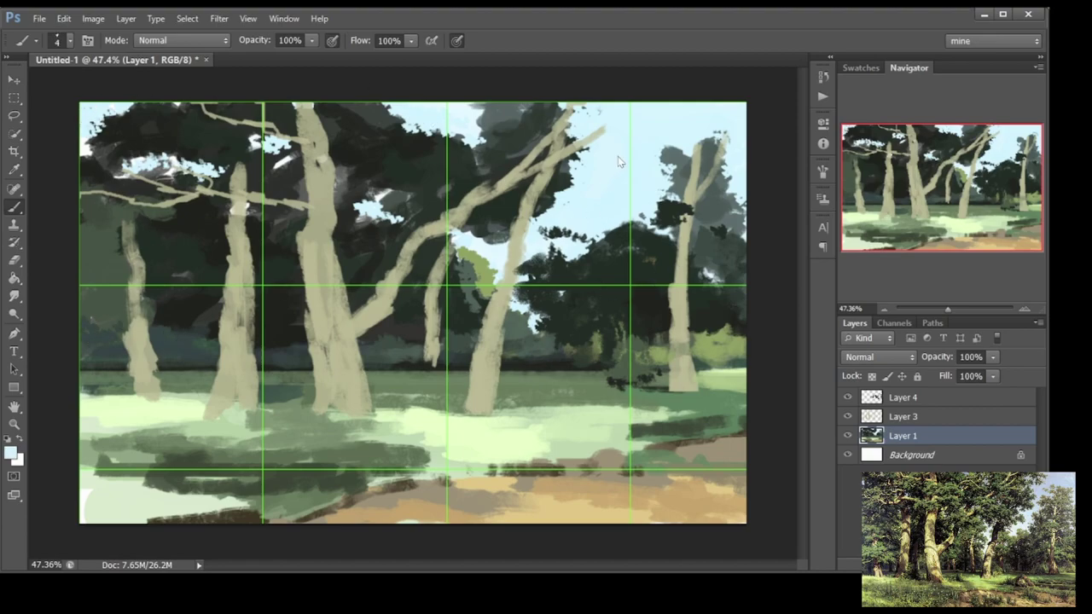
On Layer 4, paint dark leaf clusters around the far-right trunk and olive-green foliage in its crown.
key("alt+period")
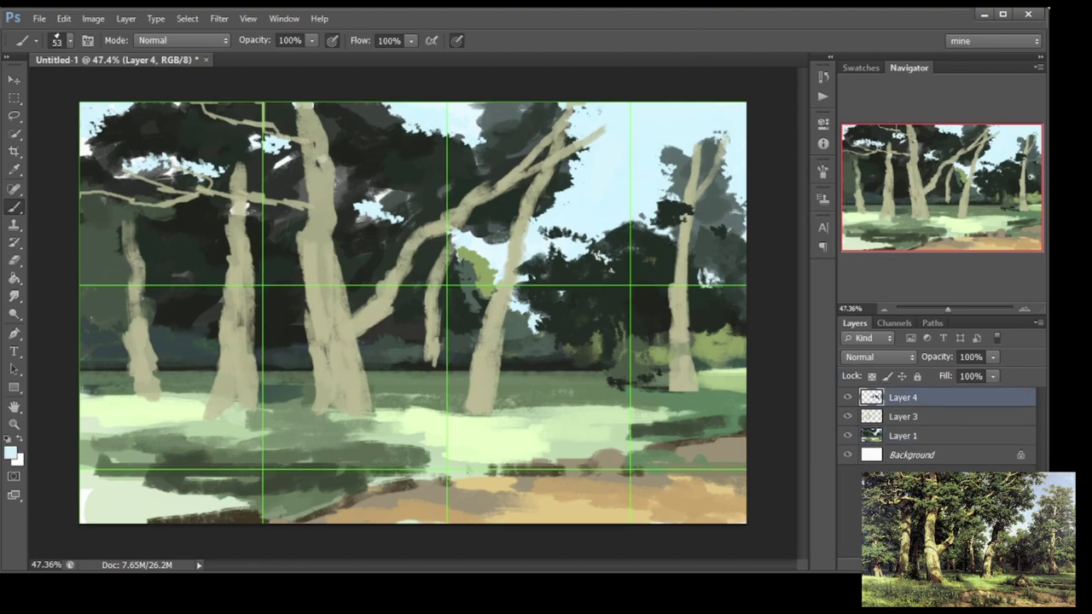
left_click_drag(740, 249, 701, 283)
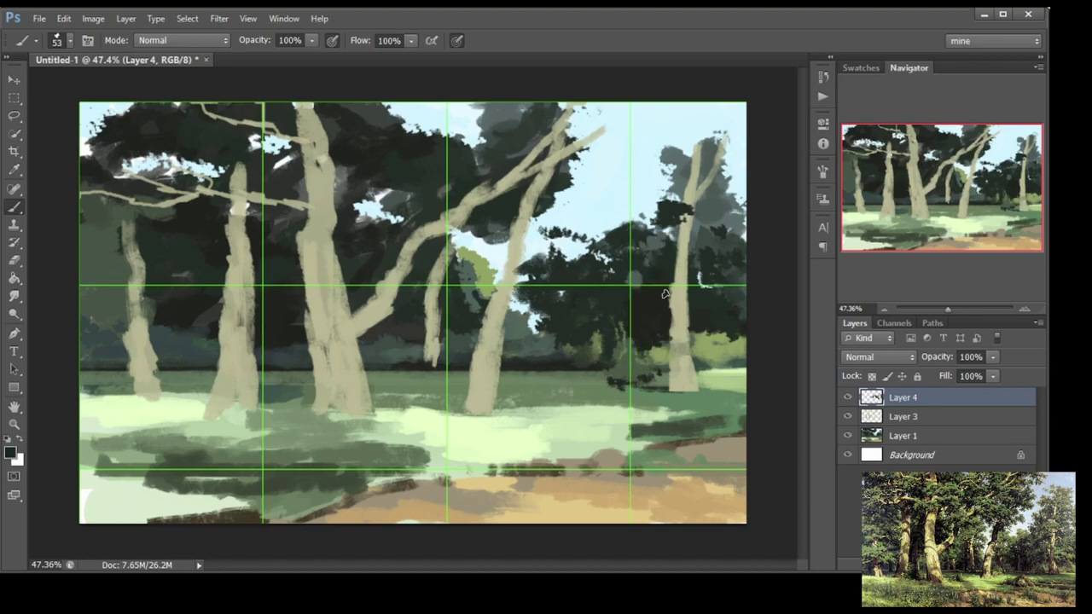
mouse_move(653, 158)
left_mouse_down()
mouse_move(726, 314)
mouse_move(713, 343)
mouse_move(723, 340)
left_mouse_up()
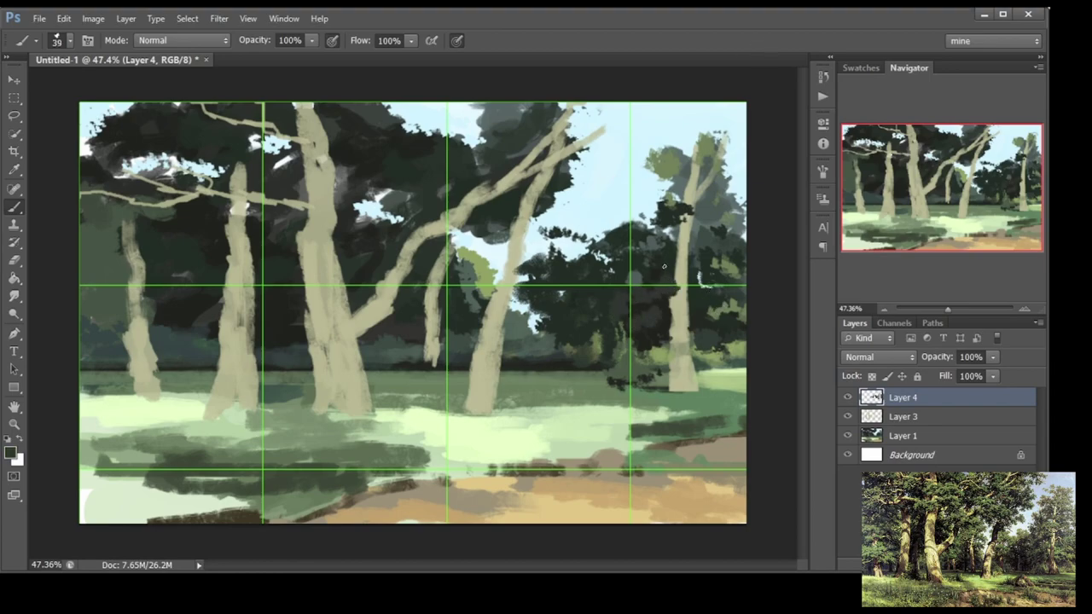
left_click(670, 166, "alt")
mouse_move(649, 218)
left_mouse_down()
mouse_move(637, 210)
mouse_move(673, 163)
left_mouse_up()
left_click(670, 163, "alt")
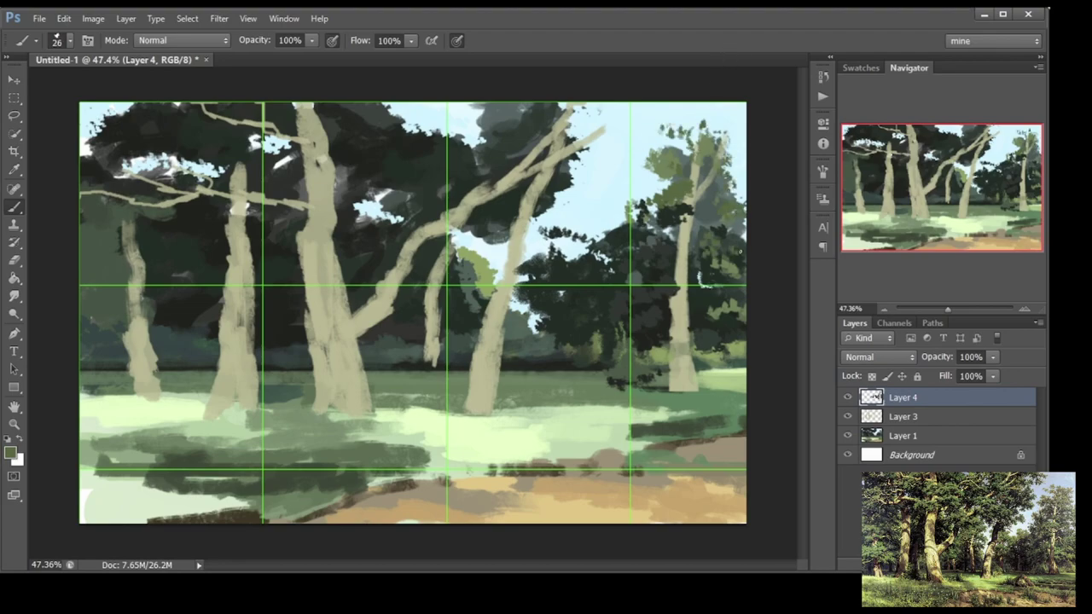
Paint mid-green leaf clusters beside the far-right tree and up across its trunk.
mouse_move(635, 243)
left_mouse_down()
mouse_move(637, 286)
mouse_move(619, 310)
mouse_move(647, 325)
mouse_move(654, 310)
mouse_move(620, 293)
left_mouse_up()
key("i")
left_click(666, 237, "alt")
mouse_move(693, 306)
left_mouse_down()
mouse_move(735, 294)
mouse_move(708, 265)
mouse_move(732, 237)
mouse_move(725, 256)
mouse_move(719, 200)
left_mouse_up()
Set the brush opacity to 87% and add lighter green leaves across the far-right tree's foliage.
key("8")
key("7")
left_click(661, 256, "alt")
mouse_move(657, 284)
left_mouse_down()
mouse_move(655, 243)
mouse_move(670, 215)
mouse_move(695, 205)
mouse_move(681, 205)
mouse_move(730, 203)
mouse_move(735, 247)
left_mouse_up()
key("alt")
left_click(701, 213, "alt")
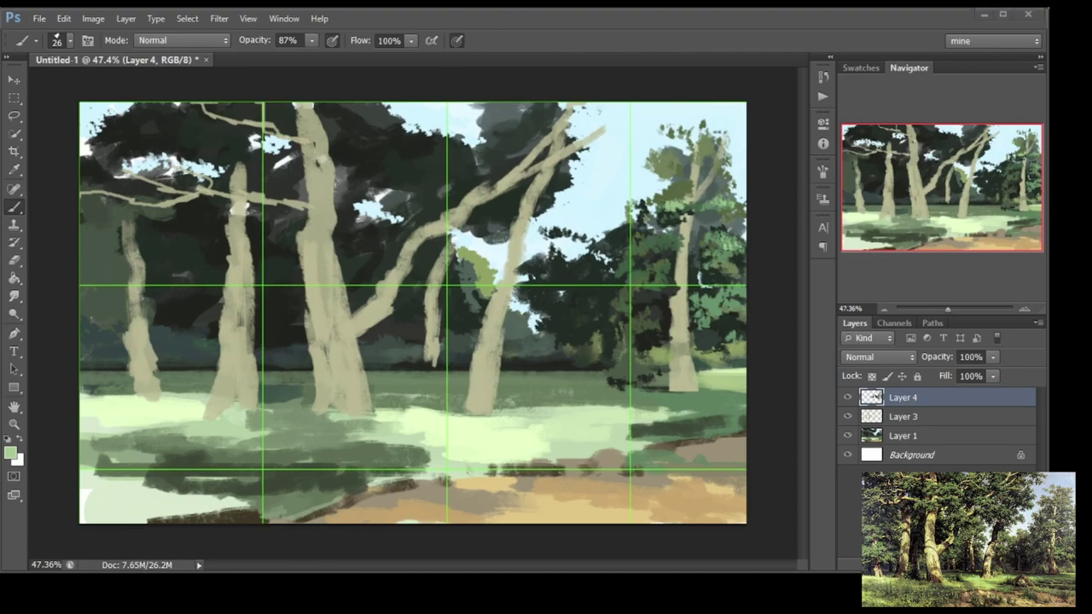
Save the document as sb30.psd and dab light-blue sky color at the foliage edges.
left_click(32, 15)
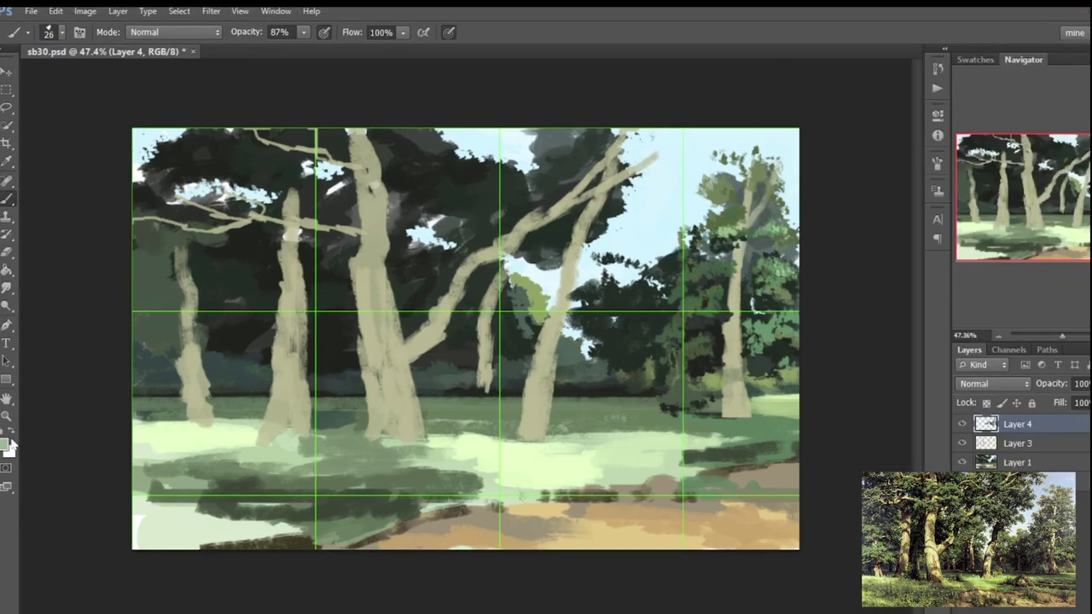
key("i")
key("b")
left_click_drag(191, 137, 191, 136)
left_click_drag(703, 195, 702, 196)
left_click_drag(517, 203, 517, 203)
scroll(656, 202, "down", 3)
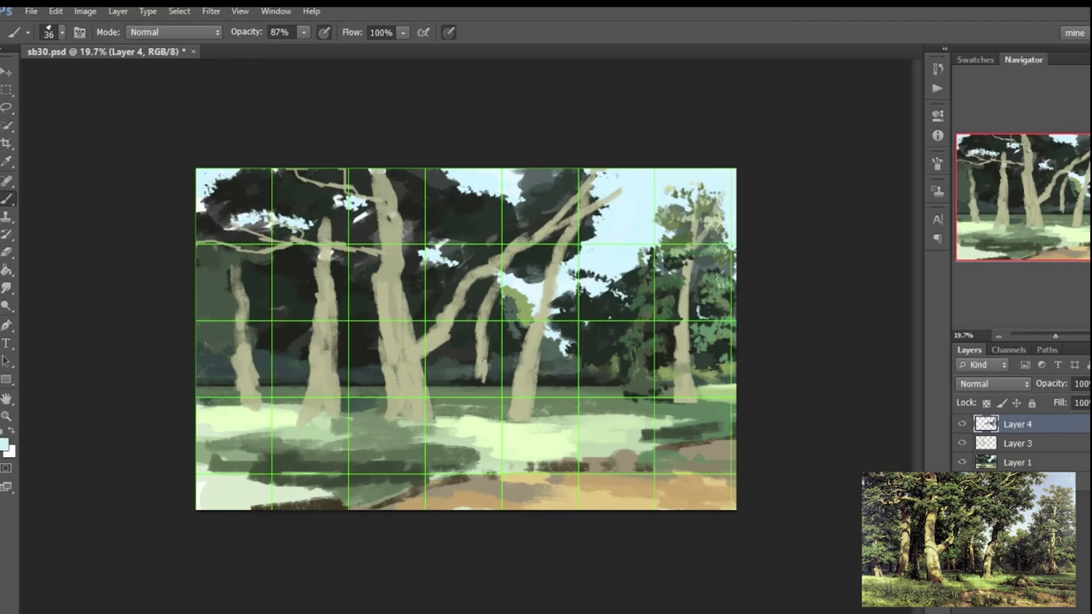
Paint small muted trunks in the distant tree line between the leaning trunk and the far-right tree.
key("alt+bracketleft")
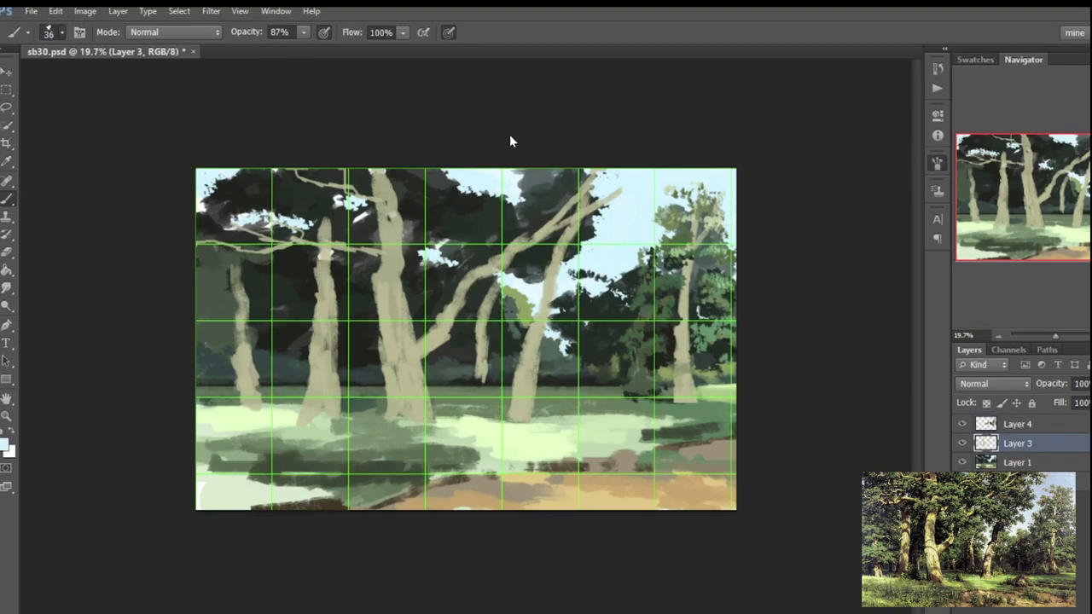
scroll(665, 401, "up", 2)
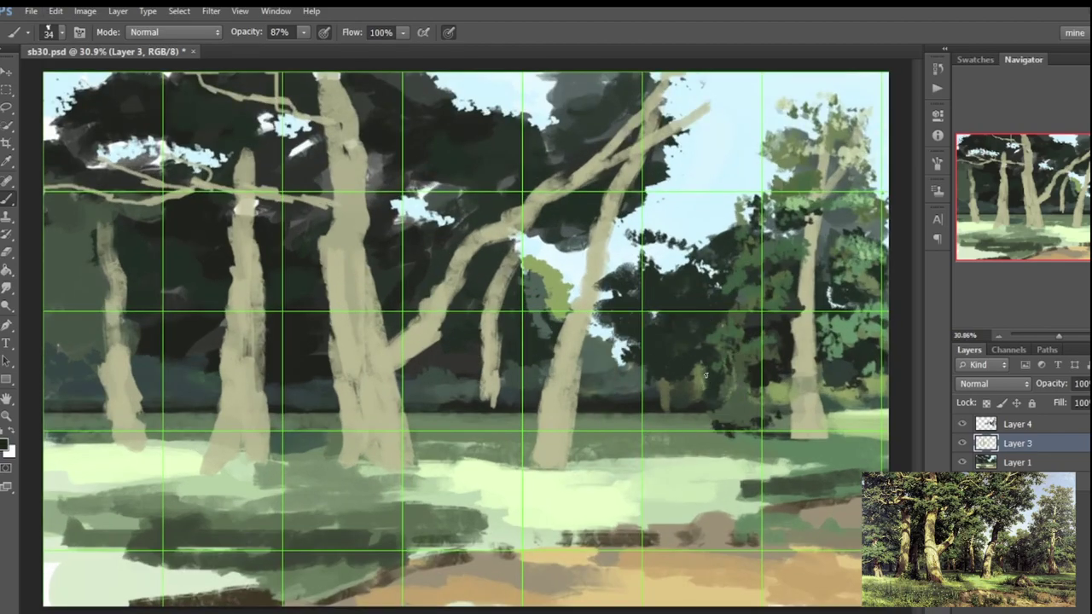
scroll(597, 371, "down", 1)
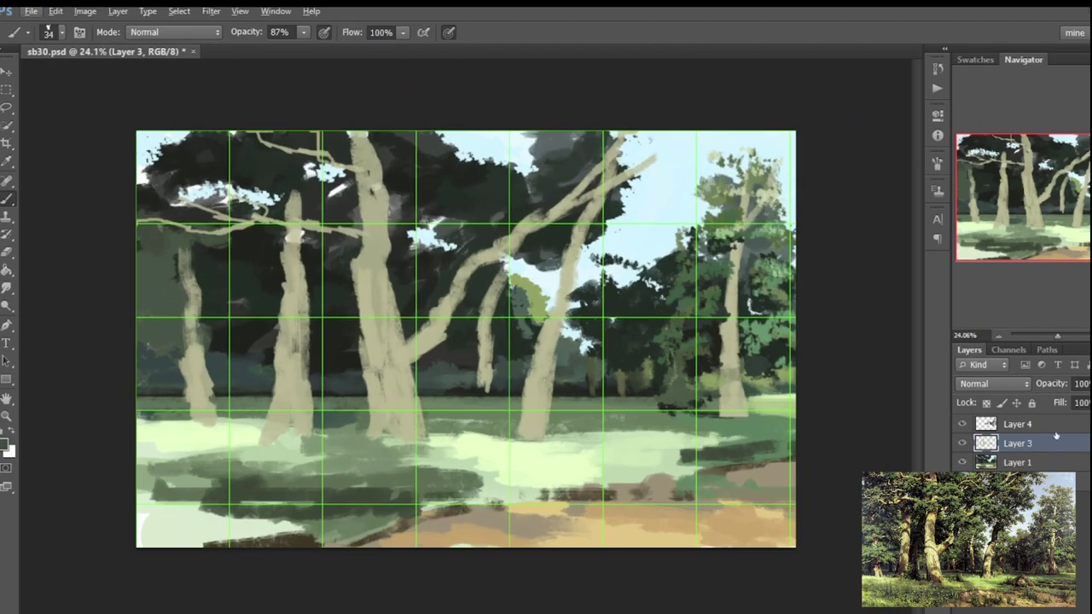
key("alt+bracketright")
left_click(514, 297, "alt")
Add a new layer clipped to Layer 3 and shade the far-right trunk with brown.
key("alt+bracketleft")
key("i")
key("b")
key("ctrl+shift+alt+n")
mouse_move(727, 414)
left_mouse_down()
mouse_move(727, 290)
mouse_move(731, 418)
left_mouse_up()
left_click(811, 365, "alt")
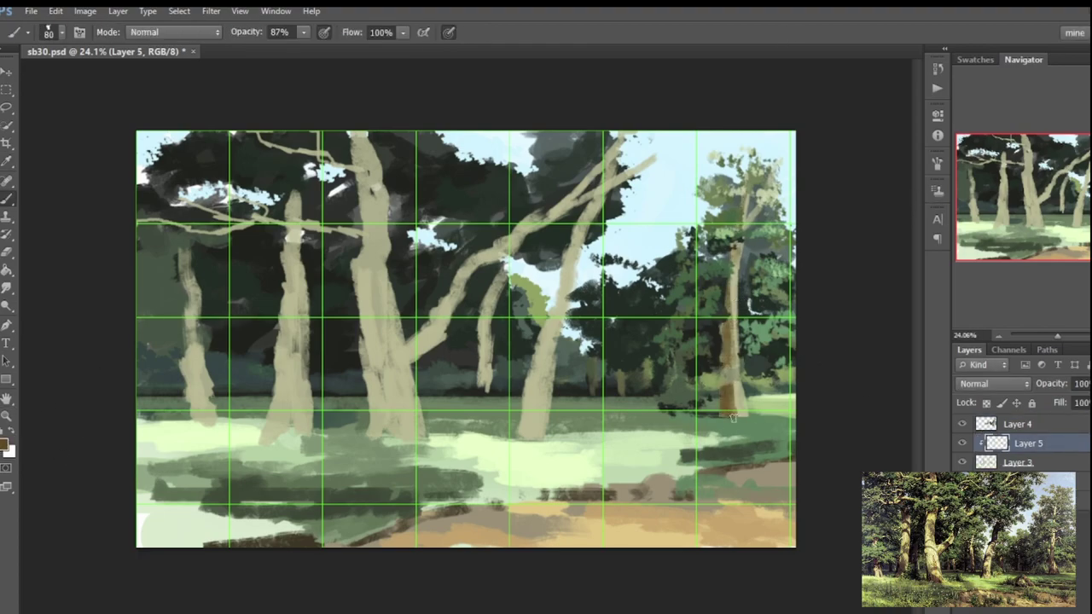
Paint dark shadow along the leaning trunk and the main trunk's edge, with brown at both bases.
mouse_move(524, 436)
left_mouse_down()
mouse_move(564, 256)
mouse_move(597, 192)
left_mouse_up()
left_click_drag(565, 260, 550, 326)
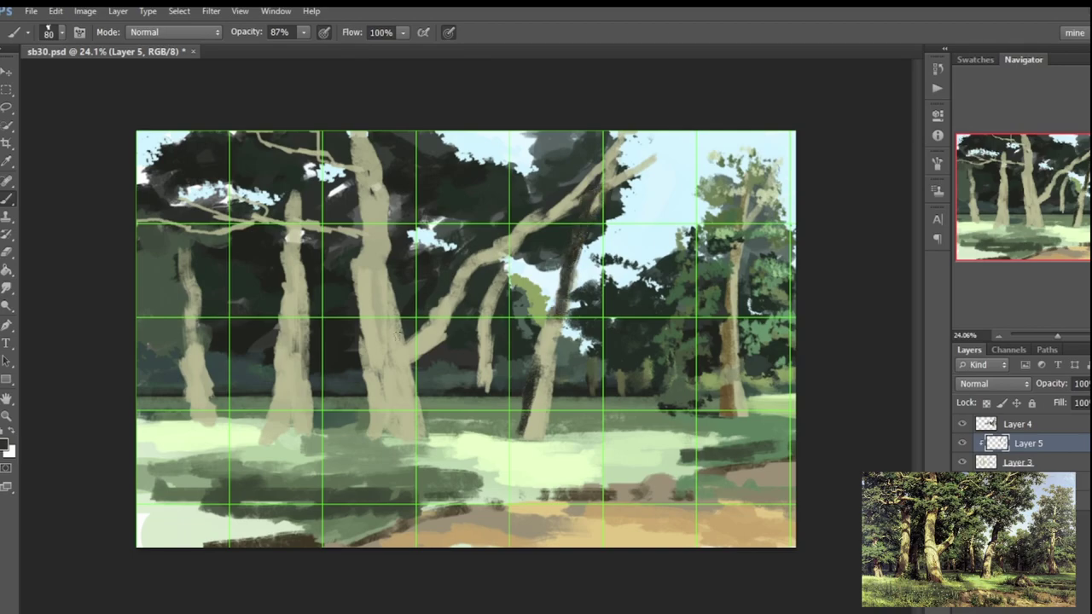
left_click_drag(359, 332, 388, 440)
left_click_drag(546, 396, 530, 439)
left_click(367, 361, "alt")
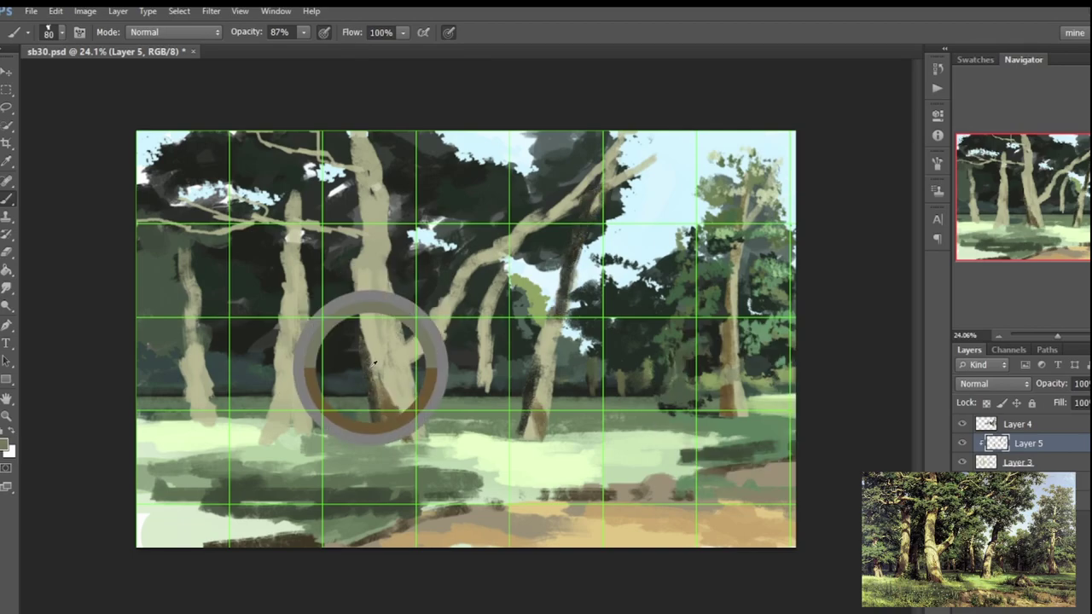
Shade the second trunk's edge with gray-brown and paint brown on the tops of the second and main trunks.
left_click_drag(281, 367, 267, 444)
left_click_drag(297, 247, 287, 343)
left_click(386, 401, "alt")
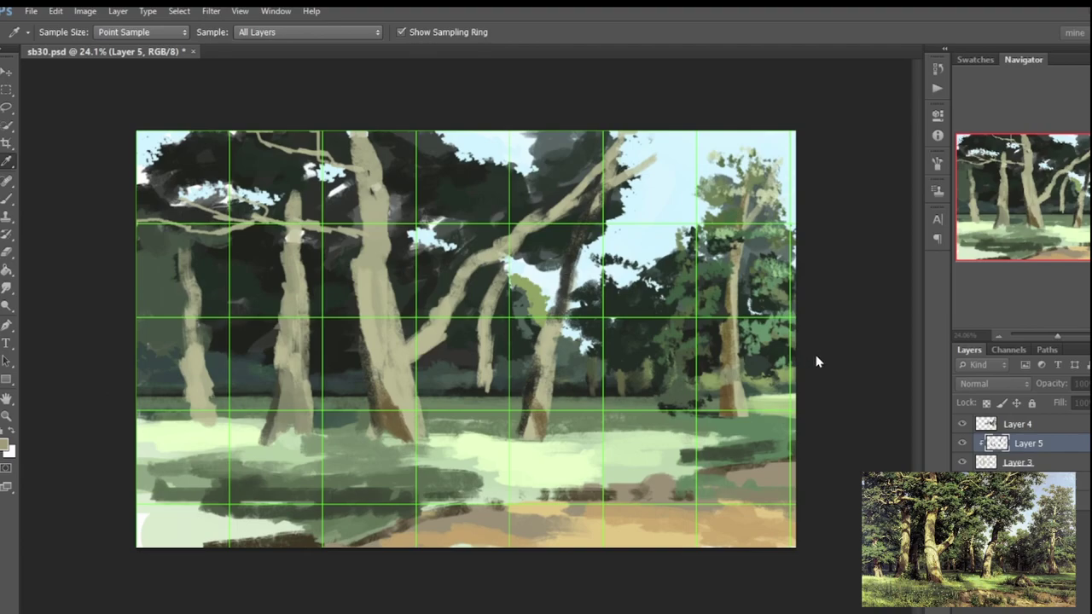
left_click_drag(300, 202, 295, 220)
left_click_drag(365, 132, 365, 193)
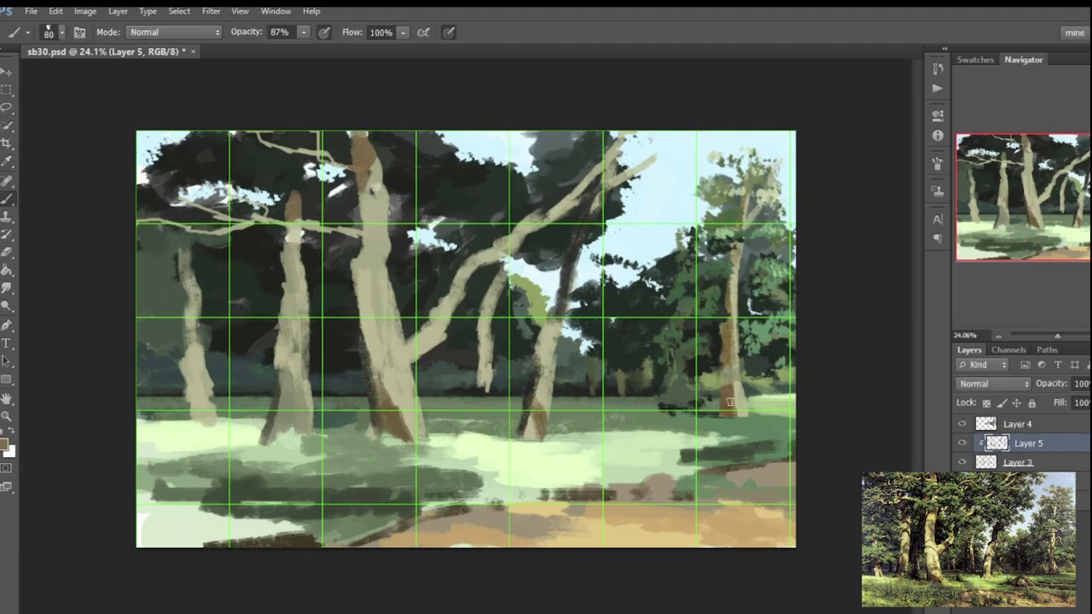
Add gray-brown to the leaning trunk, warm beige to the main trunk, and dark shadow across its long branch.
left_click_drag(529, 412, 551, 317)
left_click_drag(384, 286, 399, 406)
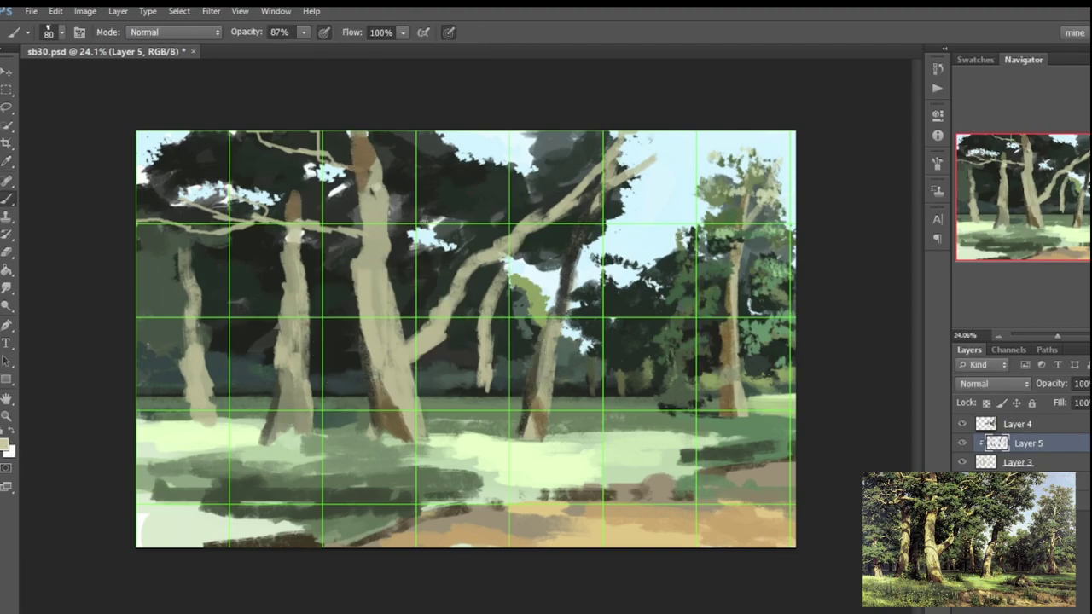
left_click_drag(508, 242, 452, 292)
left_click(338, 338, "alt")
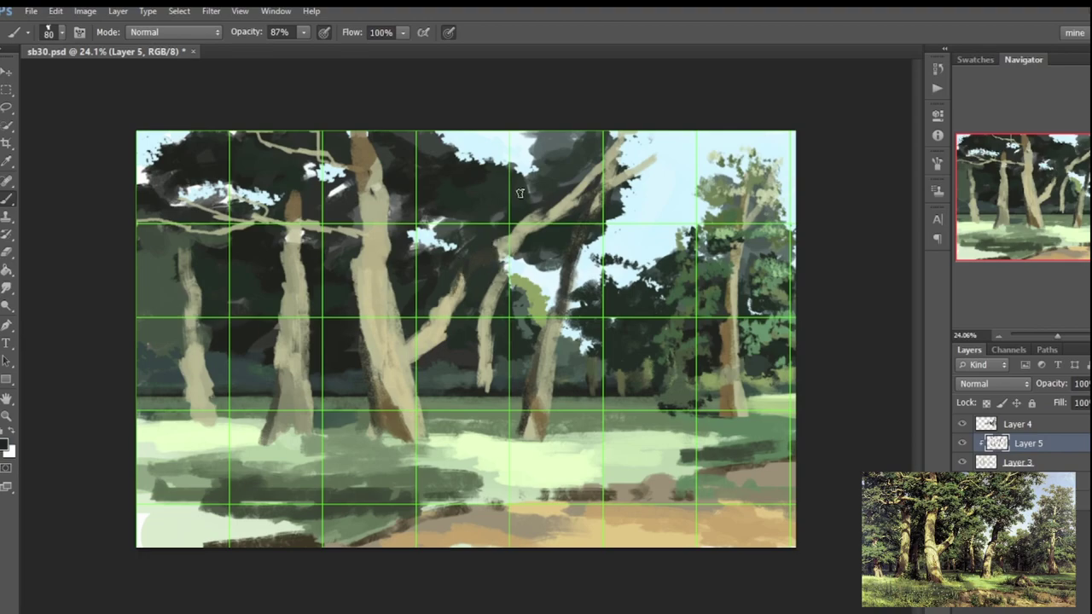
Paint brown shadow patches across the two left trunks and adjust the tones of the far-right trunk.
left_click(363, 155, "alt")
left_click_drag(288, 254, 296, 275)
left_click_drag(293, 348, 297, 313)
left_click_drag(191, 379, 190, 314)
left_click(380, 312, "alt")
left_click_drag(727, 358, 728, 285)
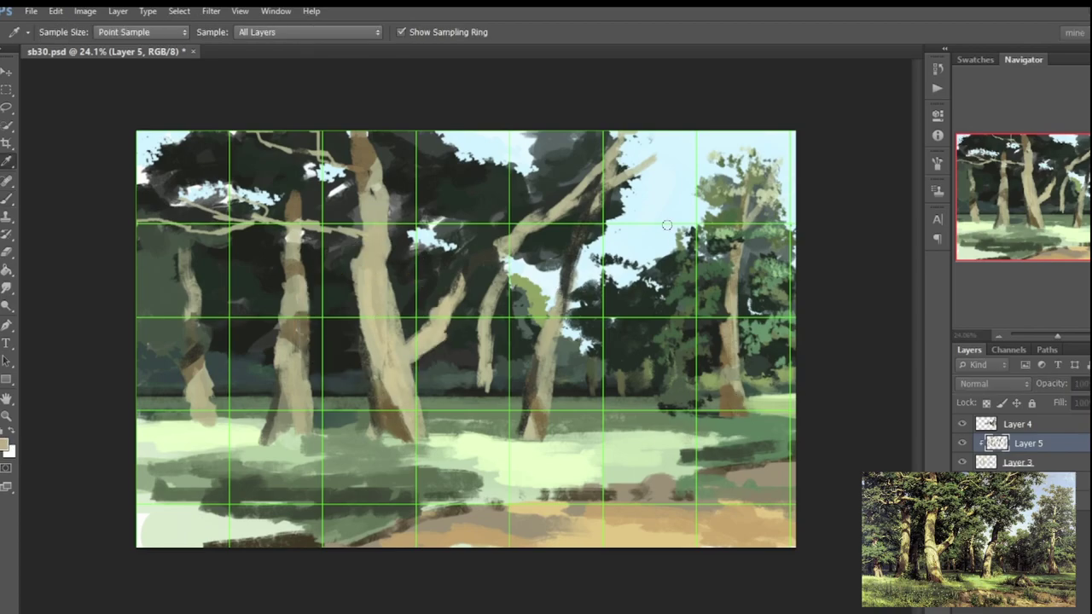
Paint light cream highlights down the main trunk and the two left trunks.
left_click_drag(380, 410, 376, 308)
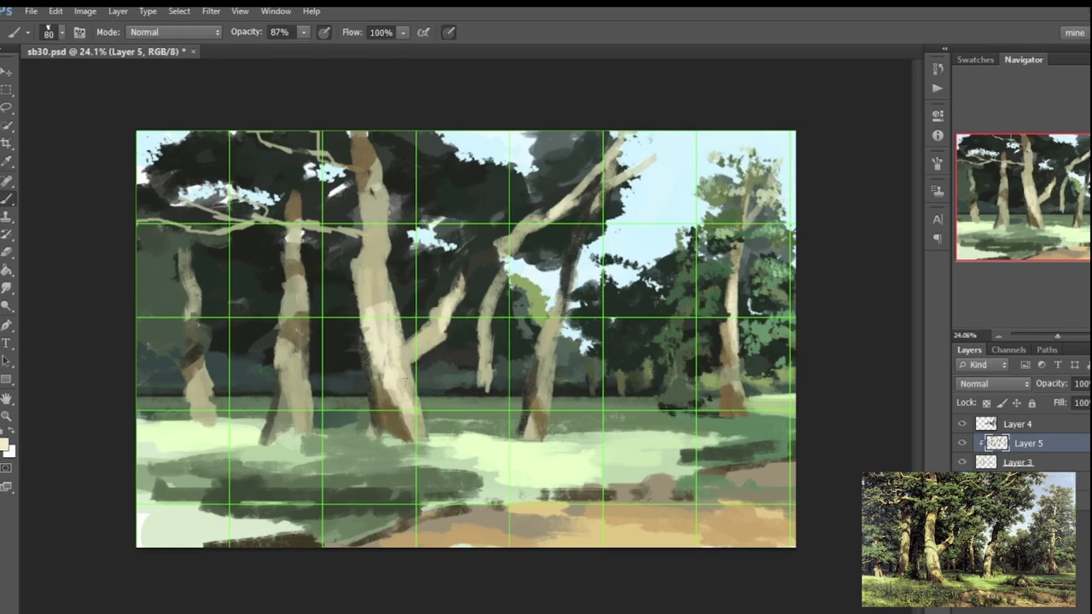
left_click_drag(405, 439, 399, 375)
left_click_drag(372, 310, 367, 255)
left_click_drag(291, 345, 294, 266)
left_click_drag(299, 418, 296, 350)
left_click_drag(207, 424, 205, 375)
Add a new layer and paint soft light green across the sunlit meadow between the main trunk and the far-right tree.
left_click(1085, 483)
key("ctrl+shift+alt+n")
key("ctrl+minus")
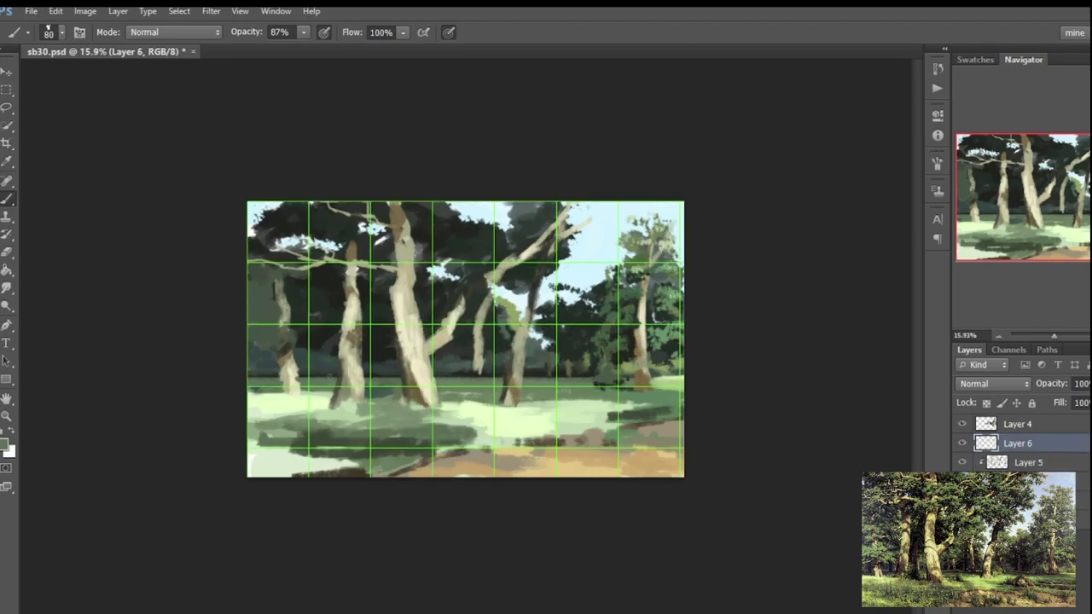
key("ctrl+plus")
left_click(583, 435, "alt")
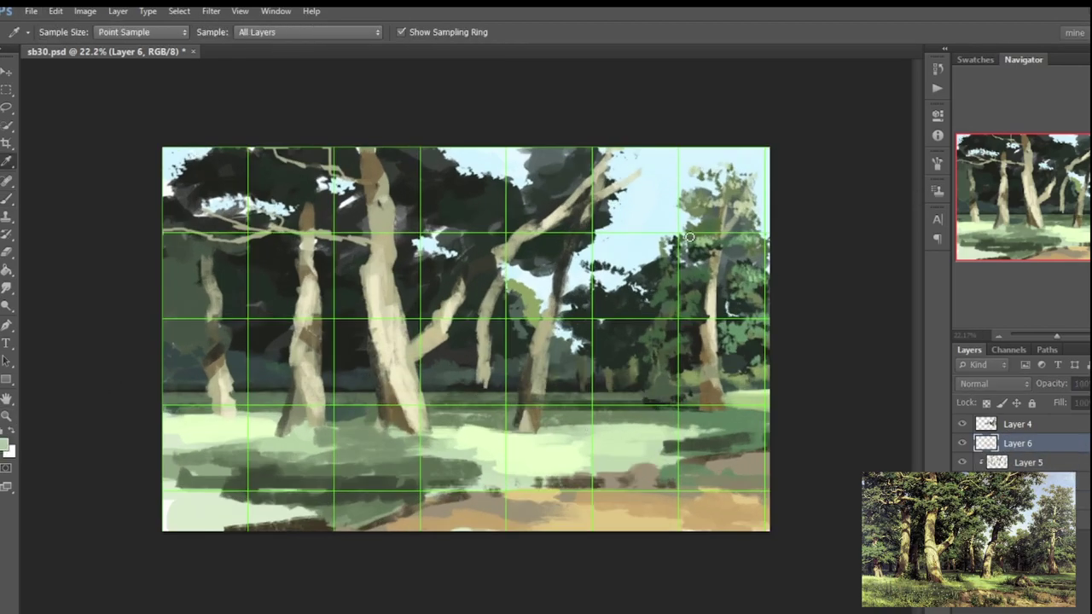
mouse_move(587, 439)
left_mouse_down()
mouse_move(494, 462)
mouse_move(445, 428)
left_mouse_up()
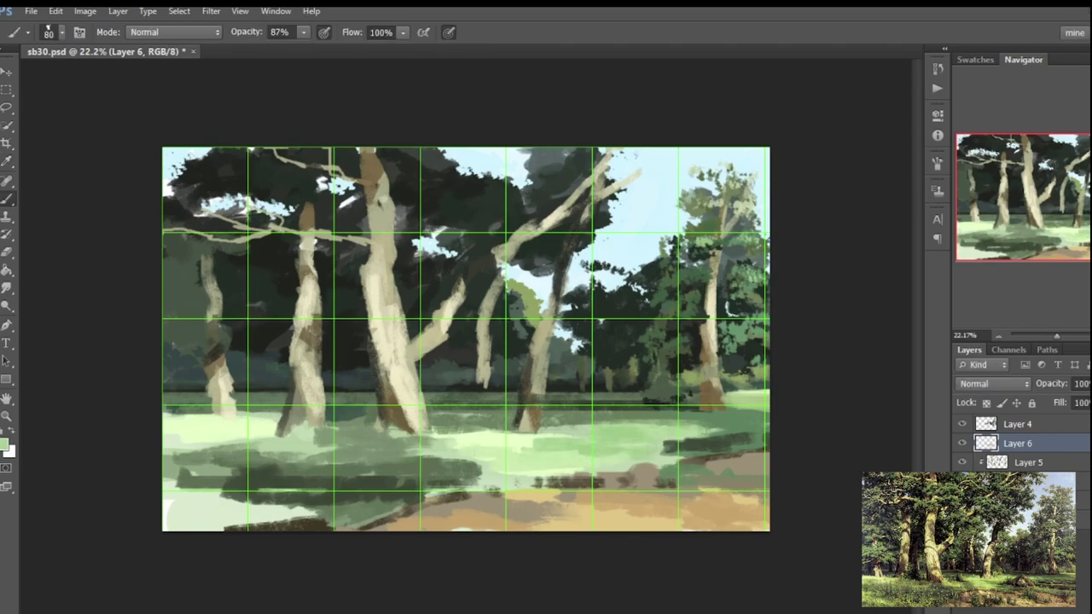
Switch to Layer 4 and paint mid-green grass below the trunks and across the left side of the meadow.
key("alt+bracketright")
left_click(436, 435, "alt")
mouse_move(511, 404)
left_mouse_down()
mouse_move(171, 411)
mouse_move(248, 459)
left_mouse_up()
left_click_drag(179, 469, 277, 477)
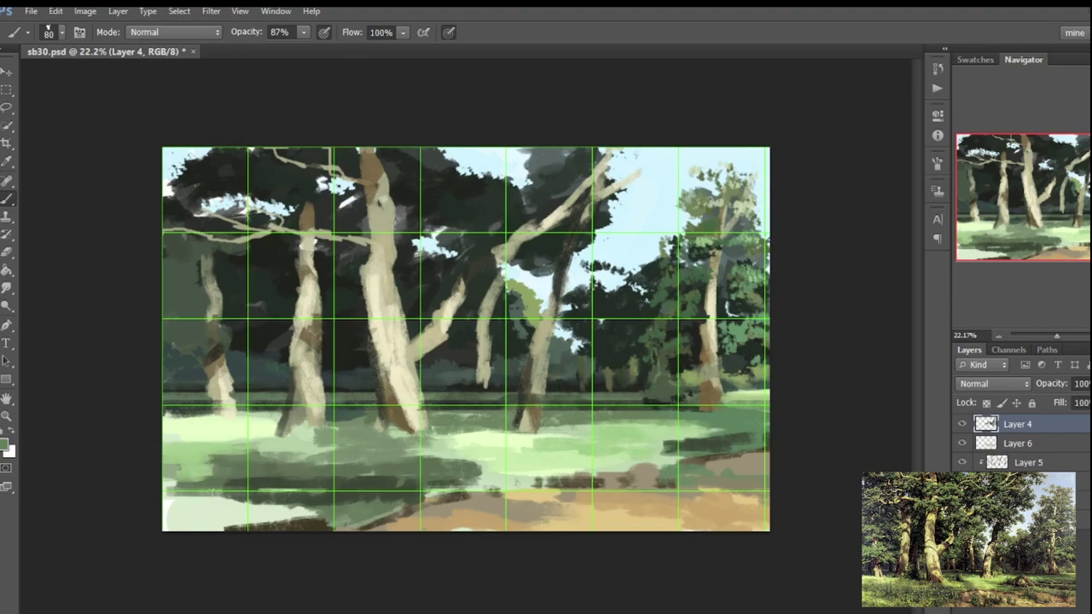
left_click_drag(170, 492, 247, 501)
Cover the pale lower-left foreground with green grass strokes and add green patches on the sandy path.
key("ctrl+minus")
left_click(968, 538)
left_click(464, 426)
left_click_drag(392, 431, 308, 435)
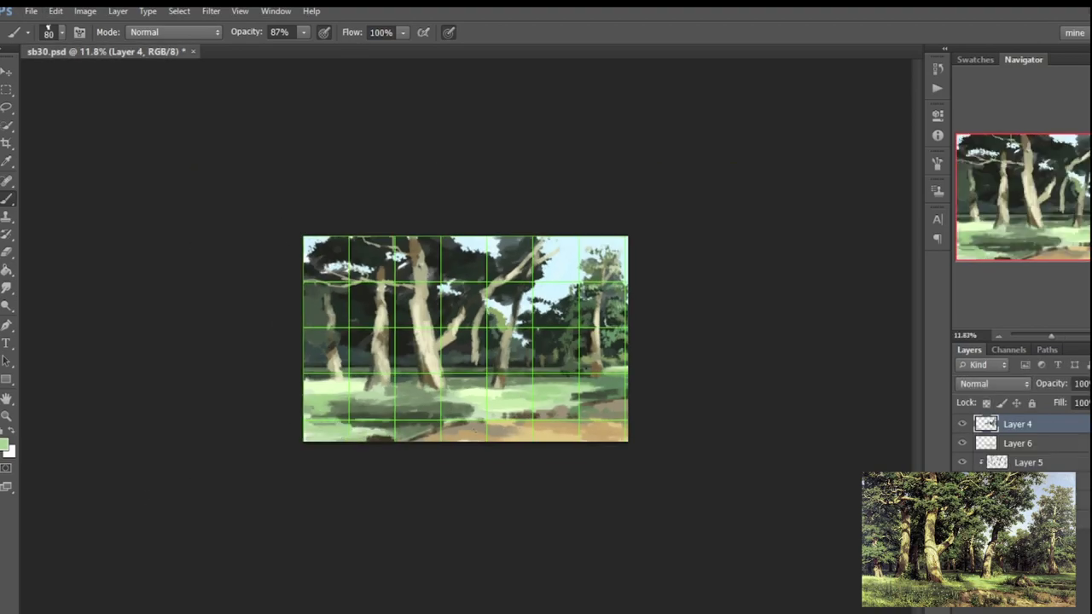
left_click(614, 423, "alt")
left_click_drag(401, 422, 550, 435)
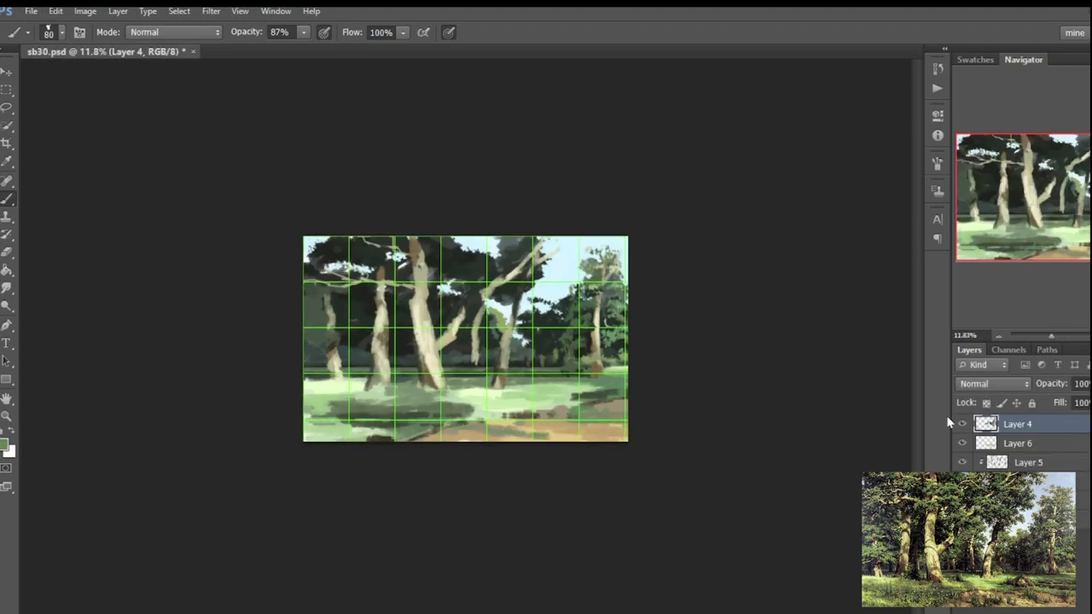
Add a new layer above Layer 4 and paint olive-green leaves on the far-right tree and the bushes beside it.
key("ctrl+plus")
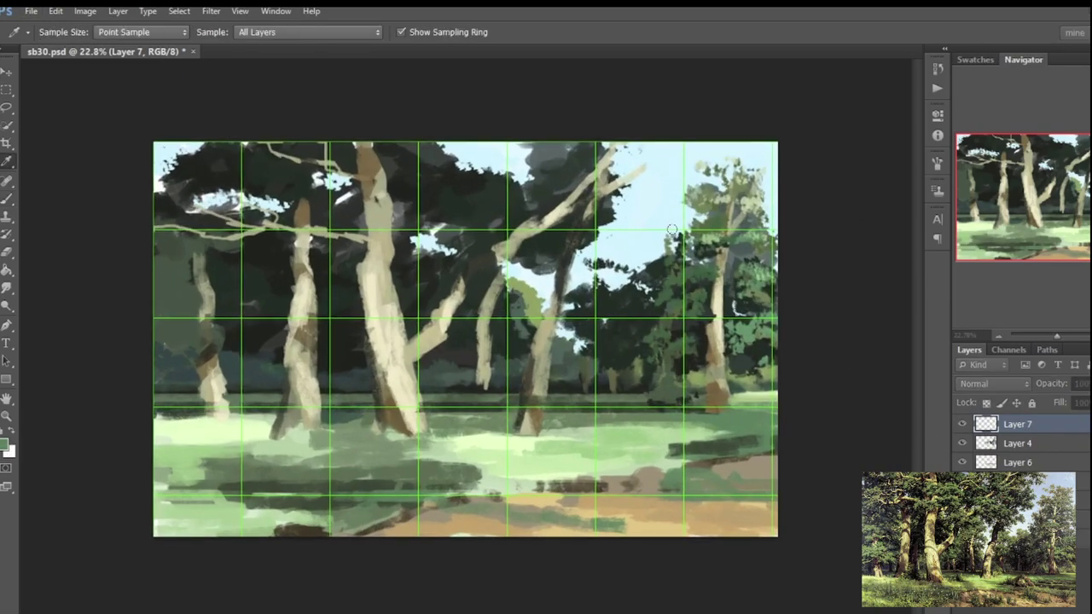
left_click(749, 174, "alt")
left_click_drag(744, 170, 758, 168)
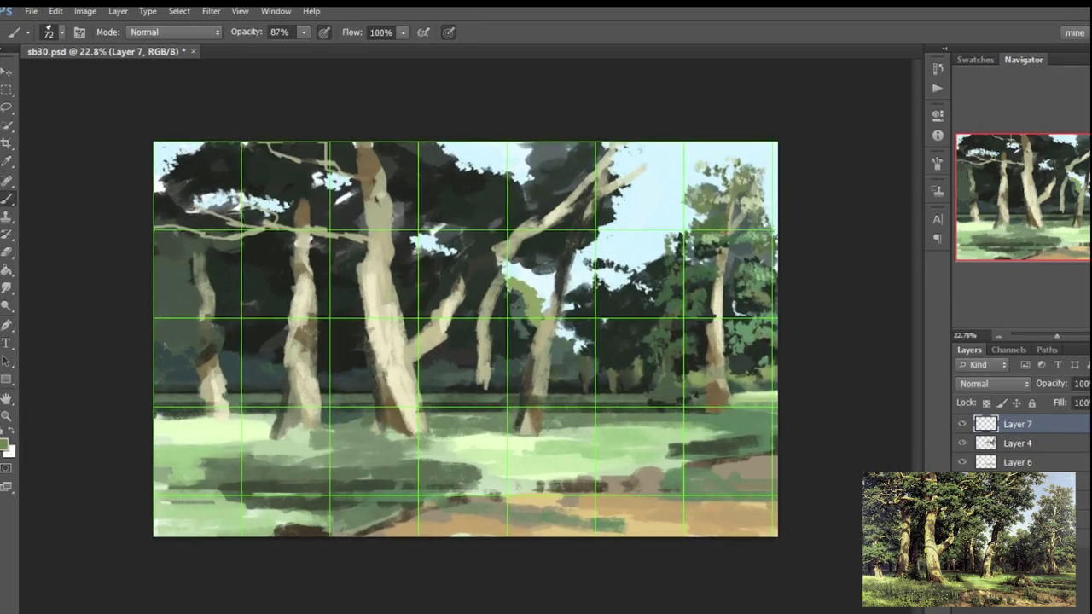
mouse_move(709, 269)
left_mouse_down()
mouse_move(741, 268)
mouse_move(703, 269)
mouse_move(706, 286)
mouse_move(691, 349)
left_mouse_up()
left_click(751, 202, "alt")
mouse_move(692, 223)
left_mouse_down()
mouse_move(663, 257)
mouse_move(696, 248)
mouse_move(675, 247)
mouse_move(613, 292)
mouse_move(637, 311)
mouse_move(619, 295)
mouse_move(593, 304)
mouse_move(573, 294)
mouse_move(570, 363)
left_mouse_up()
Paint leaf clusters in varied greens along the tops of the background trees between the leaning trunk and the far-right tree.
left_click(593, 303, "alt")
left_click(588, 336, "alt")
left_click(573, 334, "alt")
left_click(607, 313, "alt")
mouse_move(579, 271)
left_mouse_down()
mouse_move(595, 280)
mouse_move(620, 270)
left_mouse_up()
left_click(601, 263, "alt")
left_click(583, 266, "alt")
left_click(553, 266, "alt")
mouse_move(552, 266)
left_mouse_down()
mouse_move(527, 271)
mouse_move(544, 285)
mouse_move(539, 298)
left_mouse_up()
left_click(515, 273, "alt")
left_click(560, 264, "alt")
left_click(560, 266, "alt")
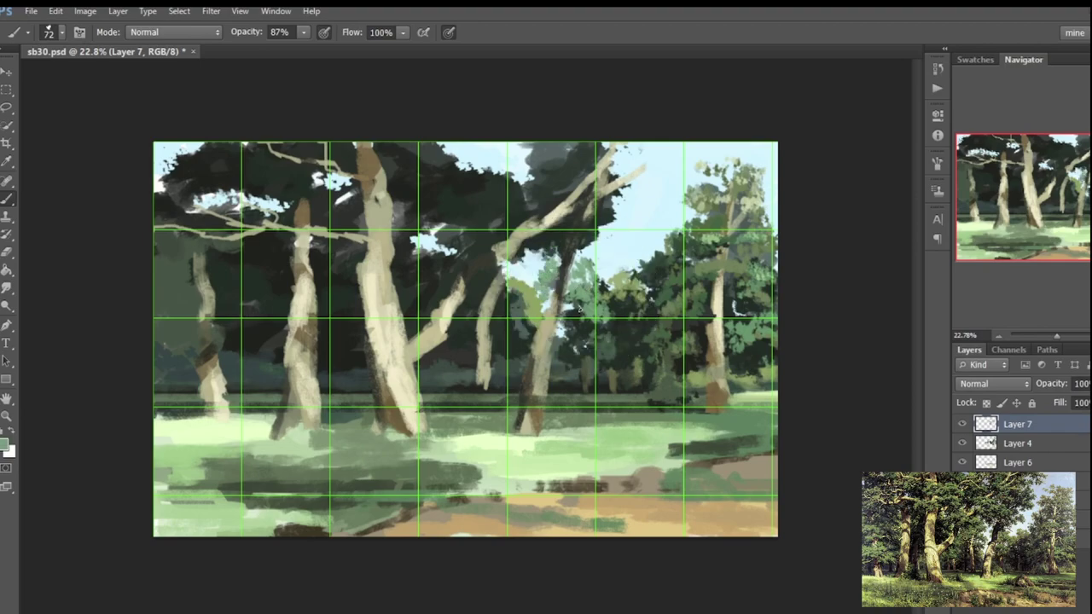
Paint dark leaves around the top of the leaning tree, breaking up its crown edge against the sky.
left_click(588, 247, "alt")
mouse_move(593, 246)
left_mouse_down()
mouse_move(648, 198)
mouse_move(621, 176)
mouse_move(657, 147)
left_mouse_up()
left_click_drag(572, 153, 530, 152)
left_click_drag(534, 255, 510, 265)
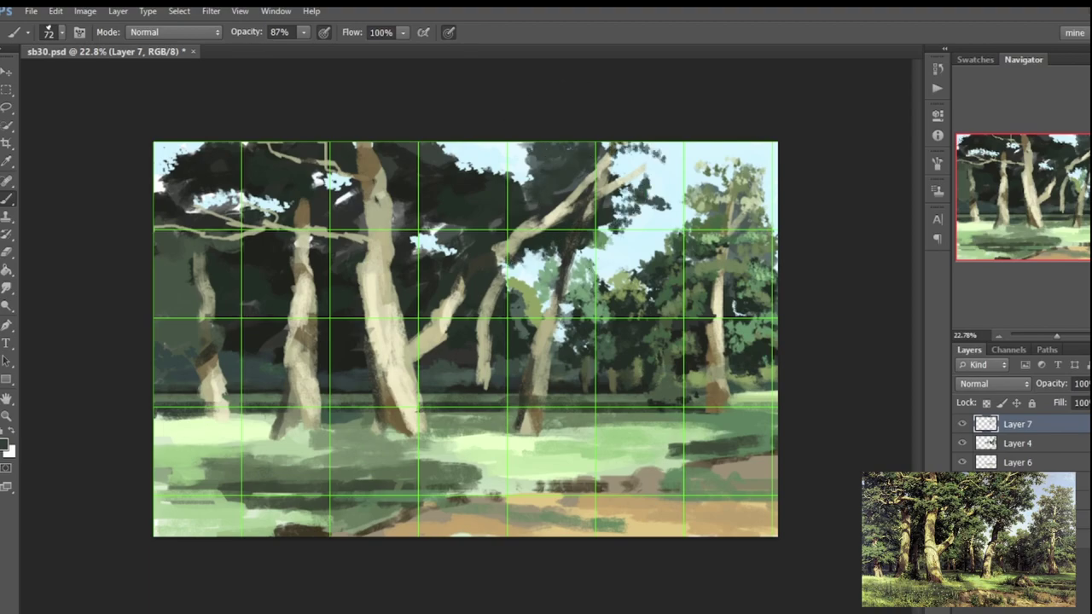
Add lighter gray-green leaves along the outer right edge of the leaning tree's crown, partly covering its branch tips.
left_click(628, 224, "alt")
mouse_move(627, 222)
left_mouse_down()
mouse_move(614, 204)
mouse_move(672, 192)
left_mouse_up()
left_click(632, 193, "alt")
mouse_move(640, 189)
left_mouse_down()
mouse_move(617, 174)
mouse_move(614, 157)
mouse_move(629, 145)
left_mouse_up()
left_click(627, 154, "alt")
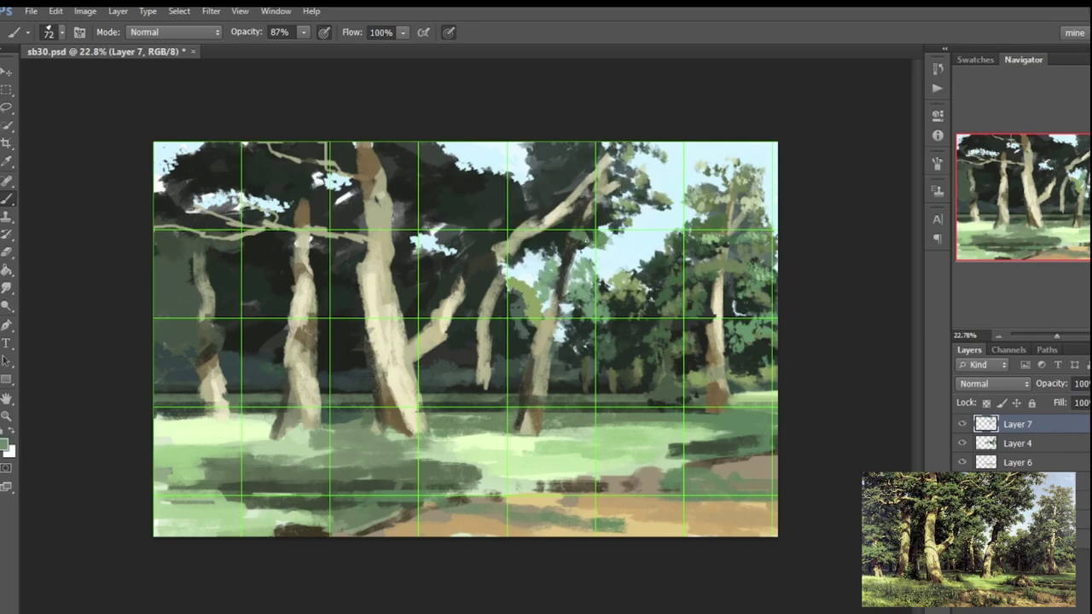
Break up the foliage beside the leaning trunk with green leaves and light blue sky gaps.
left_click(539, 261, "alt")
left_click_drag(523, 294, 521, 345)
left_click(529, 318, "alt")
left_click(532, 296, "alt")
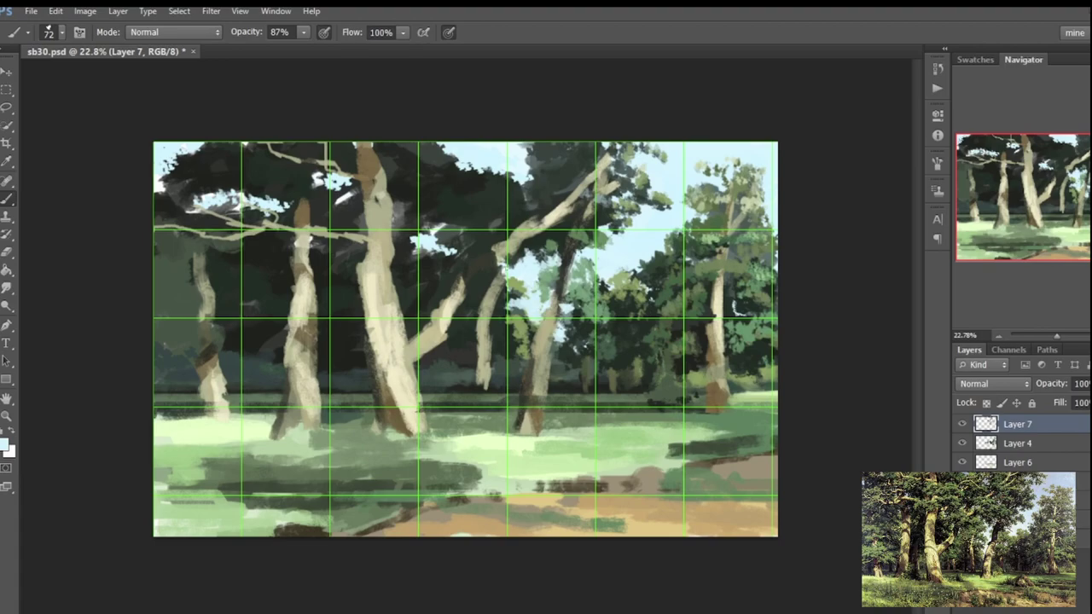
Paint green foliage over the leaning tree's left fork and break up the main trunk's side branch with dark leaves.
left_click(507, 270, "alt")
left_click_drag(505, 271, 504, 242)
left_click(505, 284, "alt")
mouse_move(522, 290)
left_mouse_down()
mouse_move(511, 289)
mouse_move(510, 254)
mouse_move(483, 261)
left_mouse_up()
left_click(503, 273, "alt")
left_click_drag(471, 301, 424, 343)
left_click(464, 286, "alt")
mouse_move(463, 299)
left_mouse_down()
mouse_move(427, 283)
mouse_move(414, 312)
mouse_move(452, 337)
left_mouse_up()
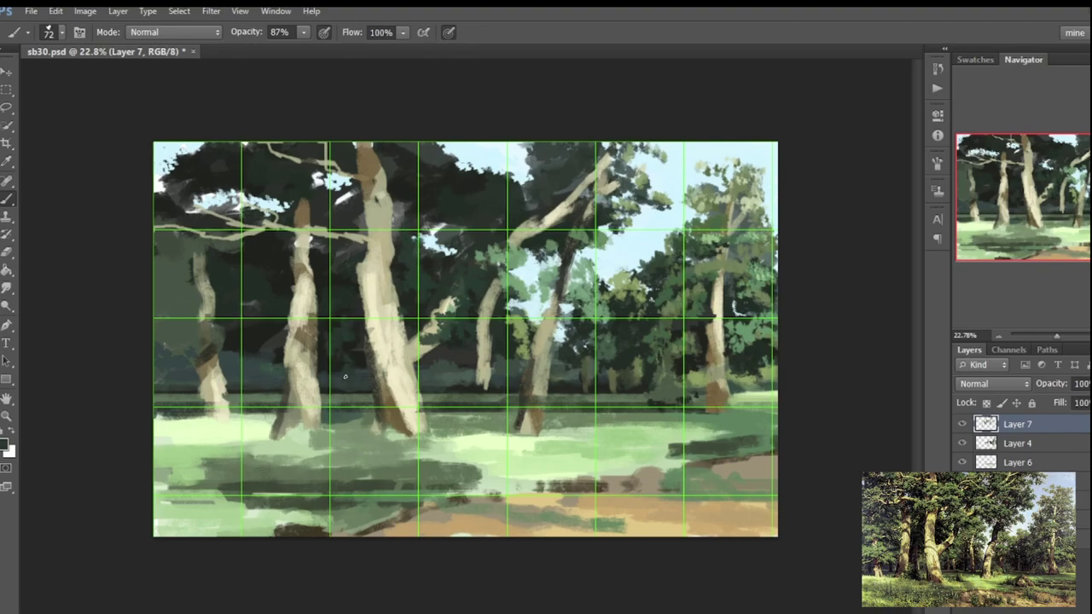
Paint dark leaves over the upper-left and upper-middle sky edges and bright green foliage beside the main trunk's side branch.
left_click_drag(181, 152, 165, 163)
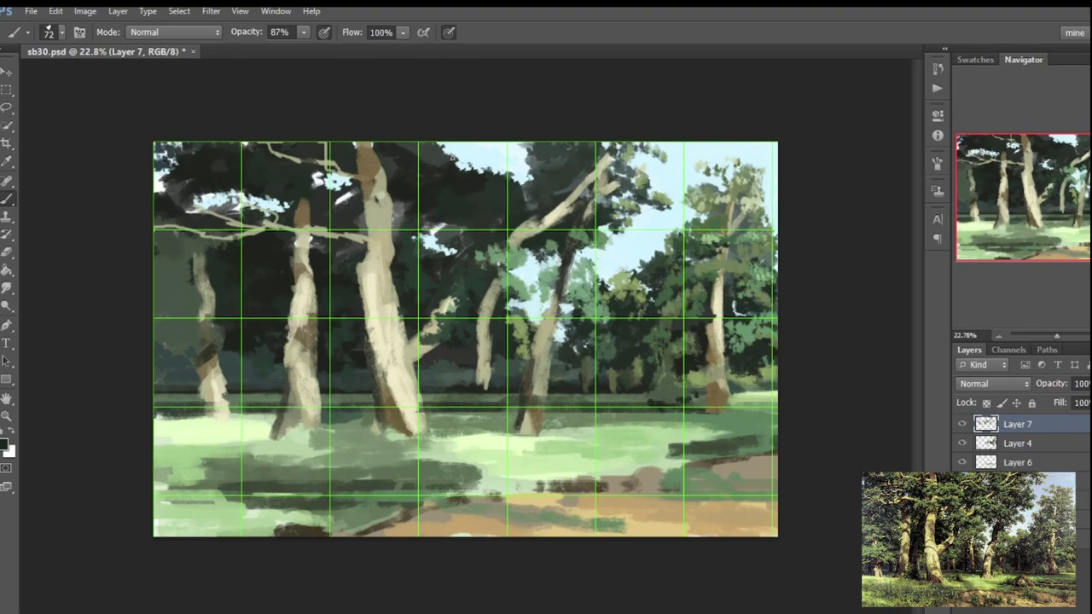
left_click_drag(461, 150, 524, 179)
left_click(472, 324, "alt")
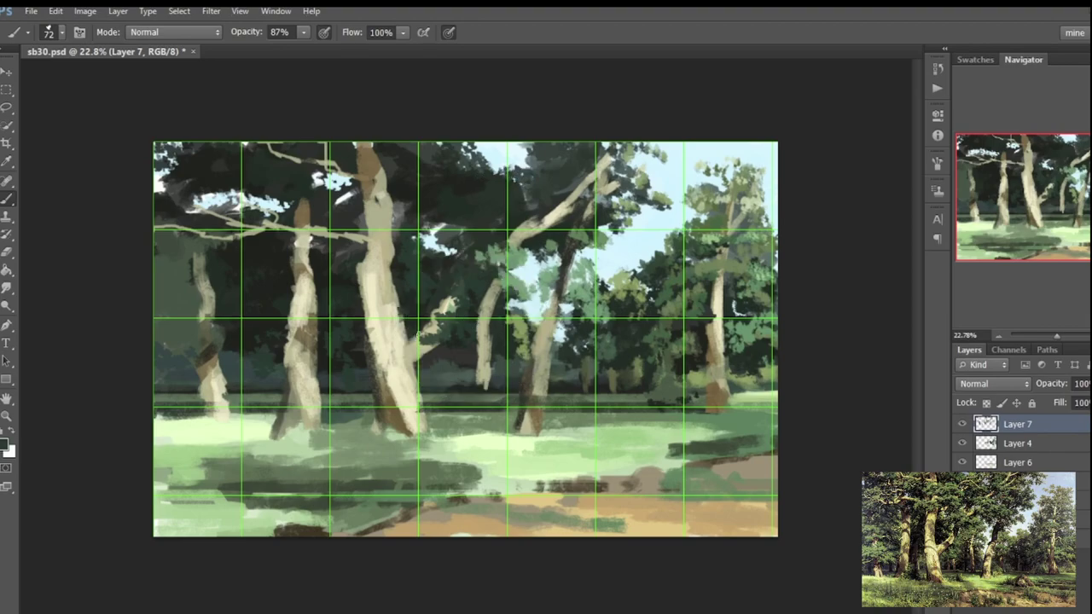
mouse_move(456, 313)
left_mouse_down()
mouse_move(471, 290)
mouse_move(447, 273)
left_mouse_up()
left_click(705, 239, "alt")
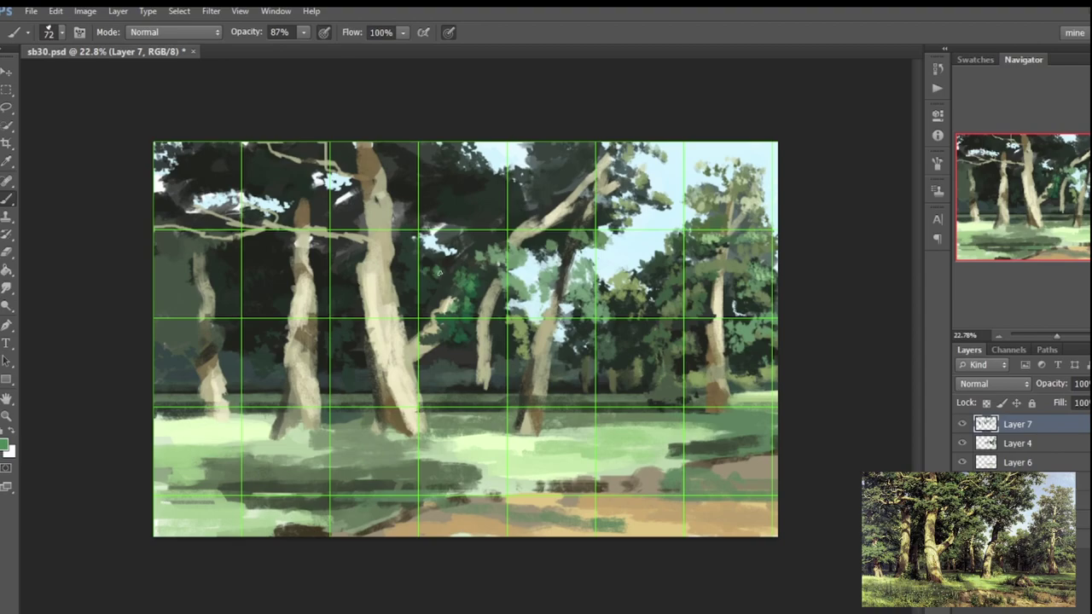
Dab mid-green and lighter green leaf clusters across the leaning tree's dark crown.
left_click(462, 322, "alt")
left_click(560, 213)
left_click(556, 209)
left_click(589, 218)
left_click(592, 195)
left_click(537, 165)
left_click(591, 173)
left_click(570, 170)
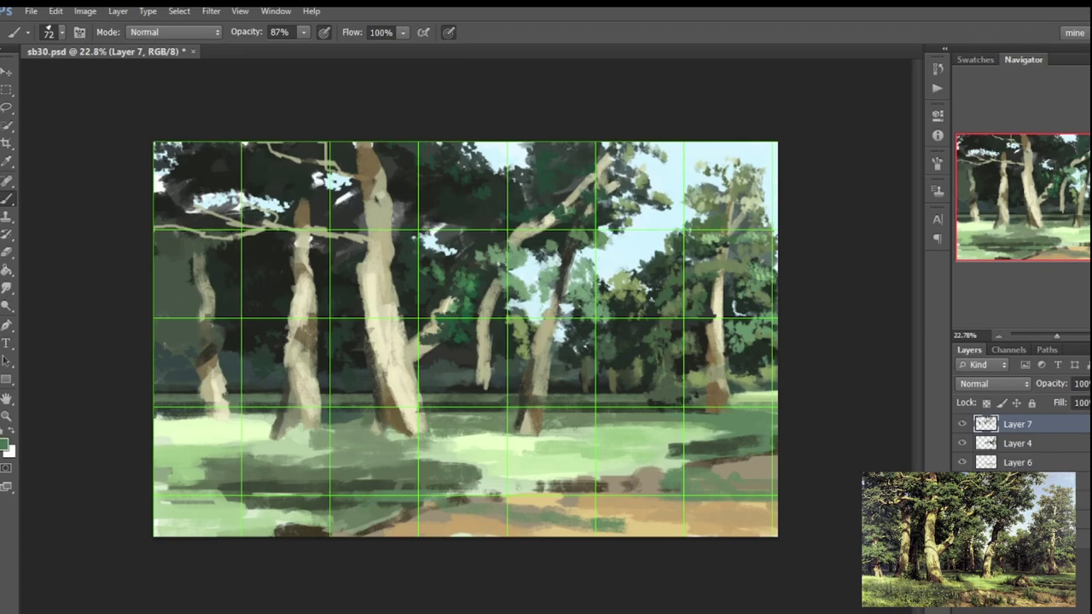
left_click(678, 252, "alt")
left_click(561, 154)
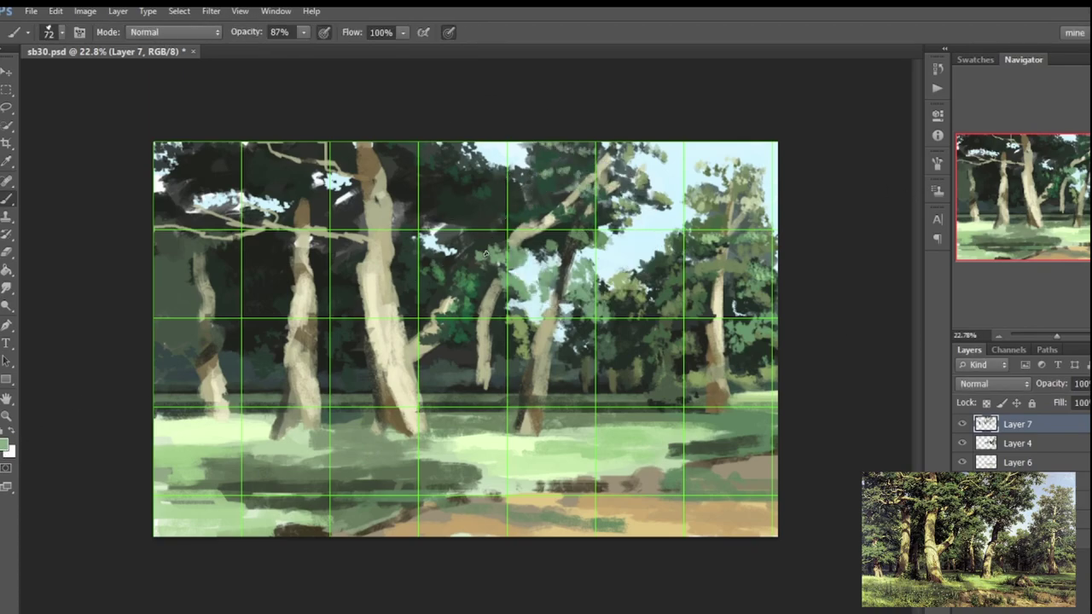
Add green leaf clusters around the main trunk's side branch and small light blue sky flecks in the foliage above it.
left_click(444, 251)
left_click(418, 254)
left_click(451, 346)
left_click(443, 350, "alt")
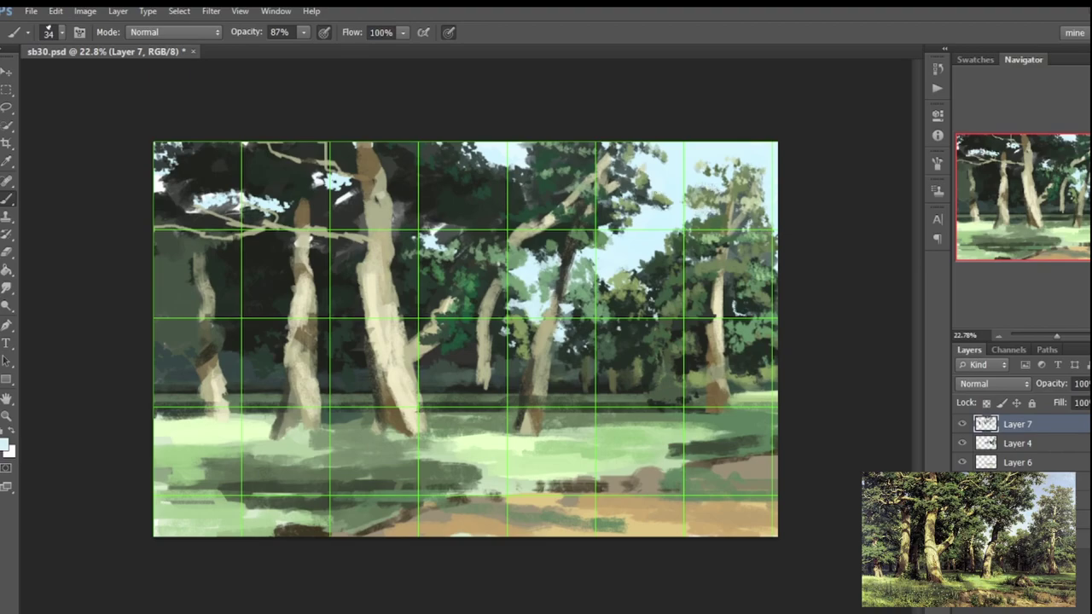
left_click(467, 244)
left_click(456, 238)
left_click(501, 240)
Paint green leaves over the leaning tree's long branch and muted green foliage around the far-left trunk.
left_click(608, 240, "alt")
left_click(563, 216, "alt")
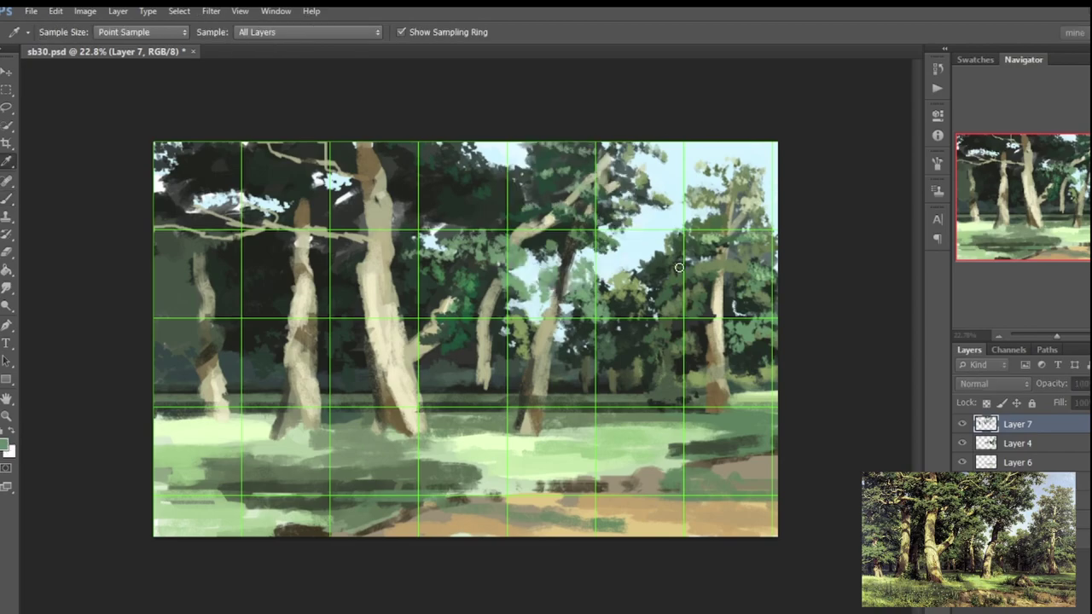
left_click(636, 196, "alt")
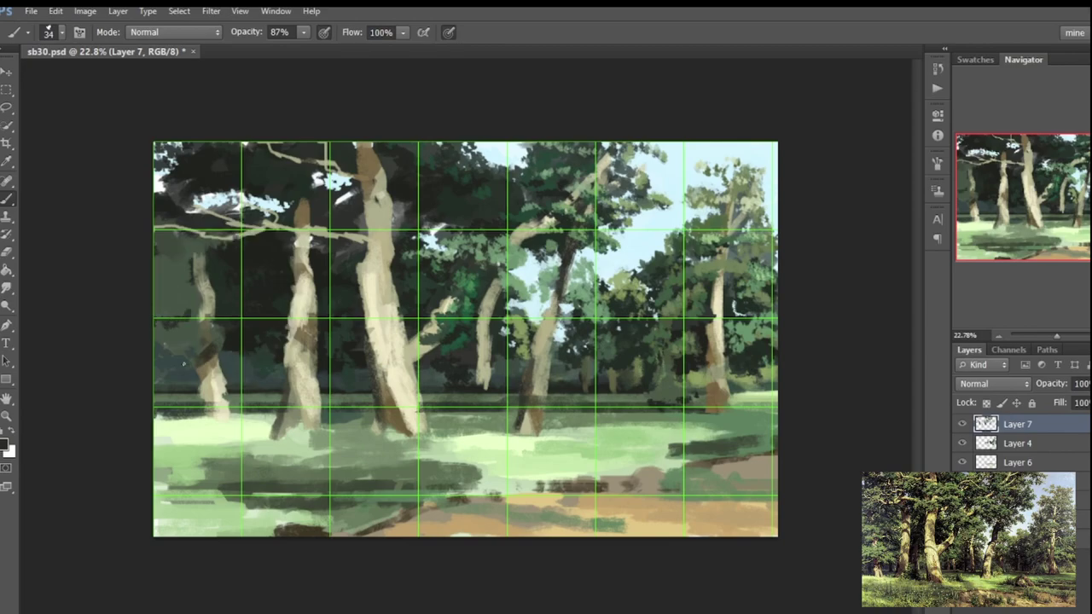
mouse_move(221, 275)
left_mouse_down()
mouse_move(229, 261)
mouse_move(189, 213)
mouse_move(198, 164)
mouse_move(162, 157)
left_mouse_up()
left_click_drag(335, 174, 368, 178)
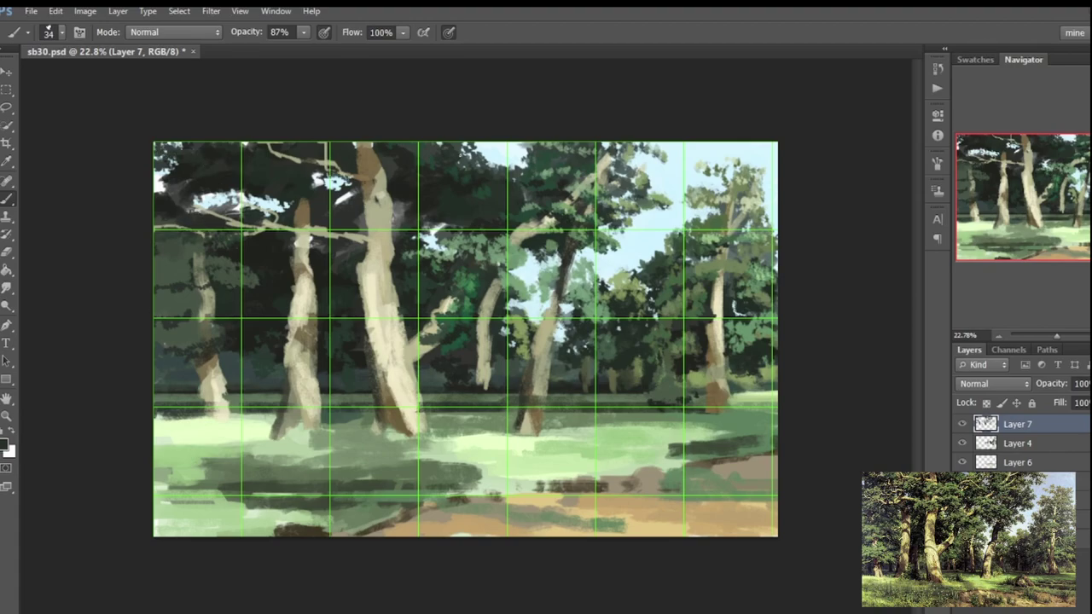
Set the brush flow to 82% and paint light olive-green foliage across the upper part of the main trunk.
scroll(467, 216, "down", 1)
left_click(1071, 138, "alt")
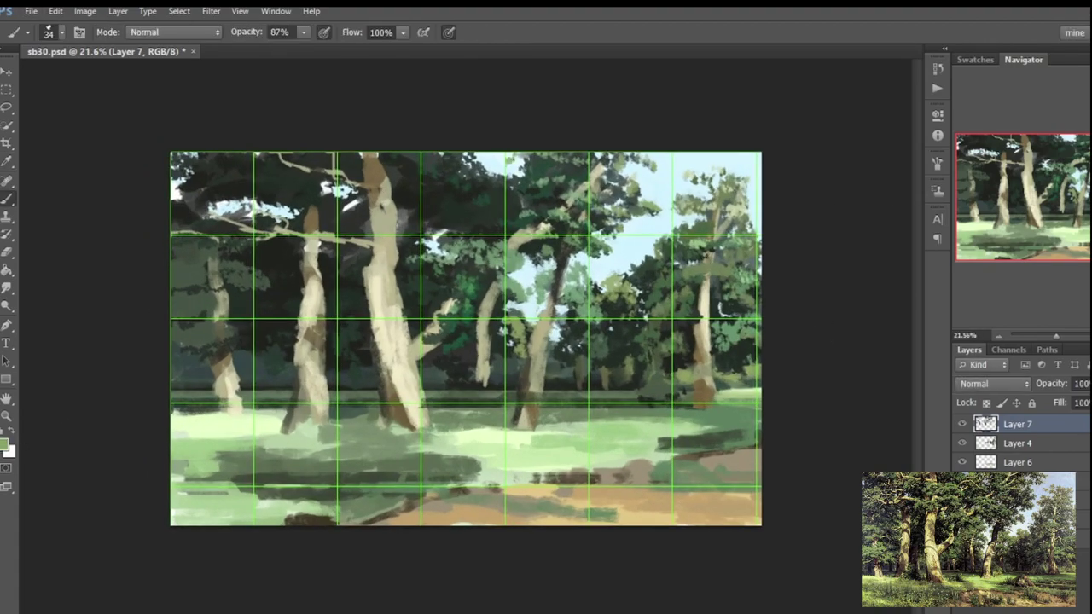
key("shift+8")
key("shift+2")
mouse_move(401, 194)
left_mouse_down()
mouse_move(442, 205)
mouse_move(358, 189)
left_mouse_up()
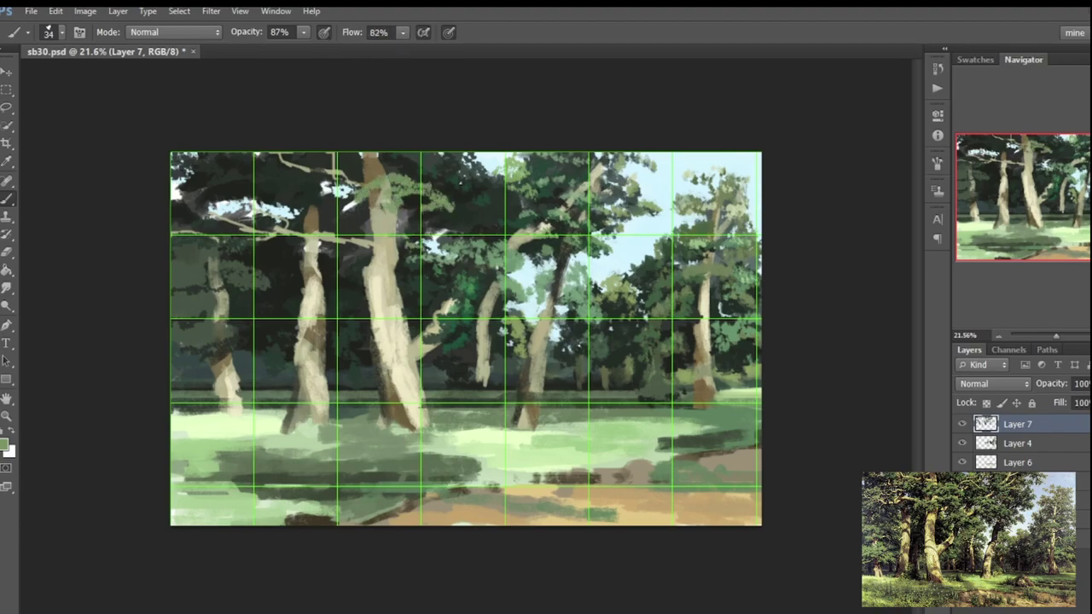
Paint a band of dark and mid-green foliage across the main trunk at the long branch and thicken the leaves above it.
key("ctrl+plus")
key("ctrl+plus")
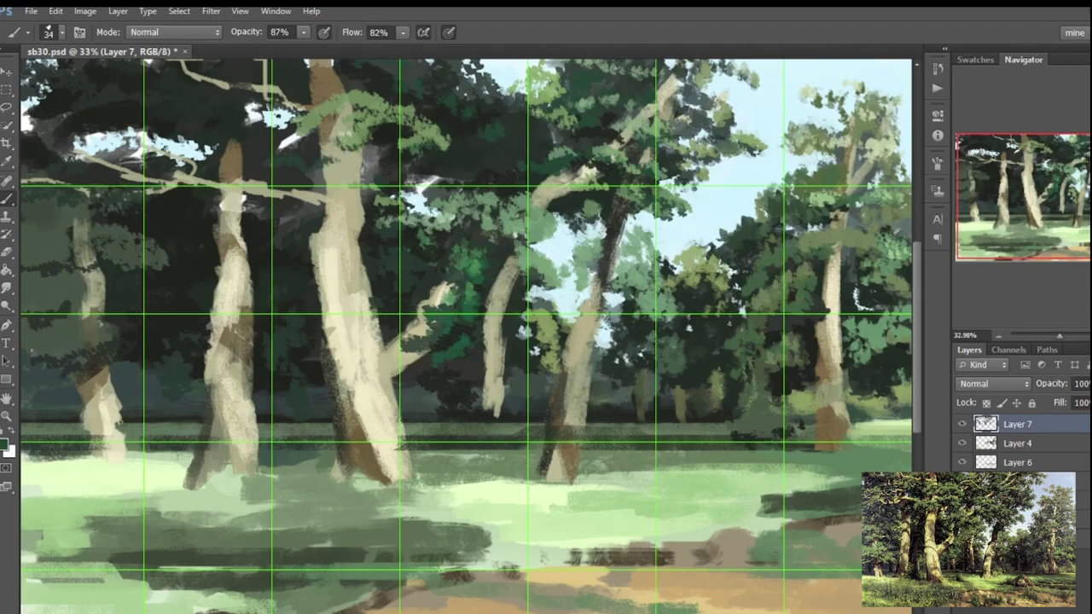
scroll(238, 179, "down", 1)
mouse_move(281, 208)
left_mouse_down()
mouse_move(367, 218)
mouse_move(384, 188)
mouse_move(482, 186)
left_mouse_up()
mouse_move(367, 198)
left_mouse_down()
mouse_move(469, 179)
mouse_move(367, 209)
mouse_move(294, 209)
left_mouse_up()
mouse_move(358, 118)
left_mouse_down()
mouse_move(316, 160)
mouse_move(295, 163)
left_mouse_up()
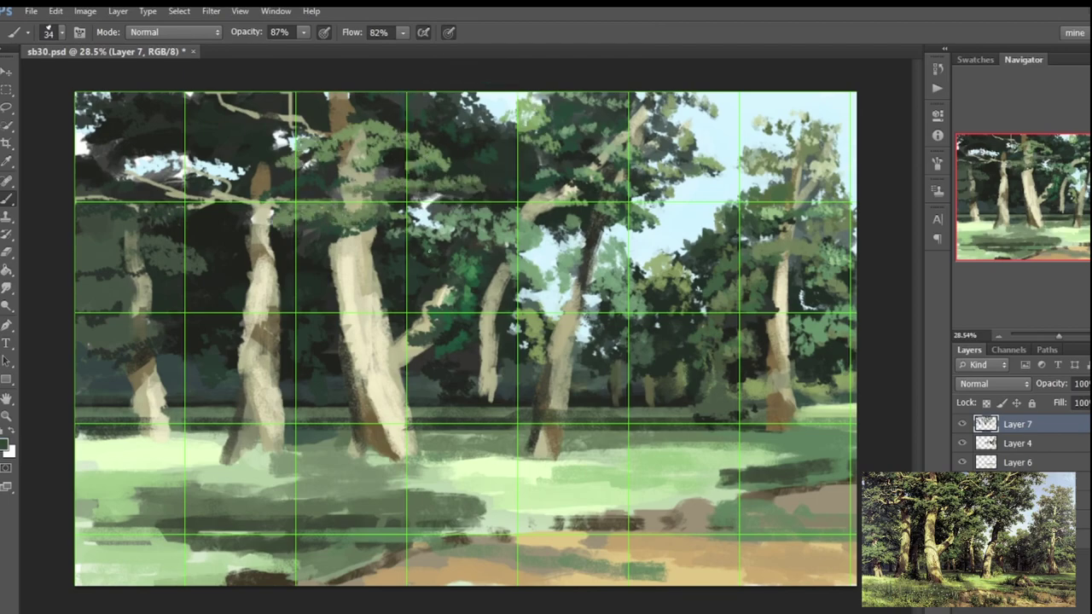
Paint green leaf clusters over the far-left trunk, olive leaves beside the second trunk, and touch up the upper foliage.
scroll(295, 218, "down", 2)
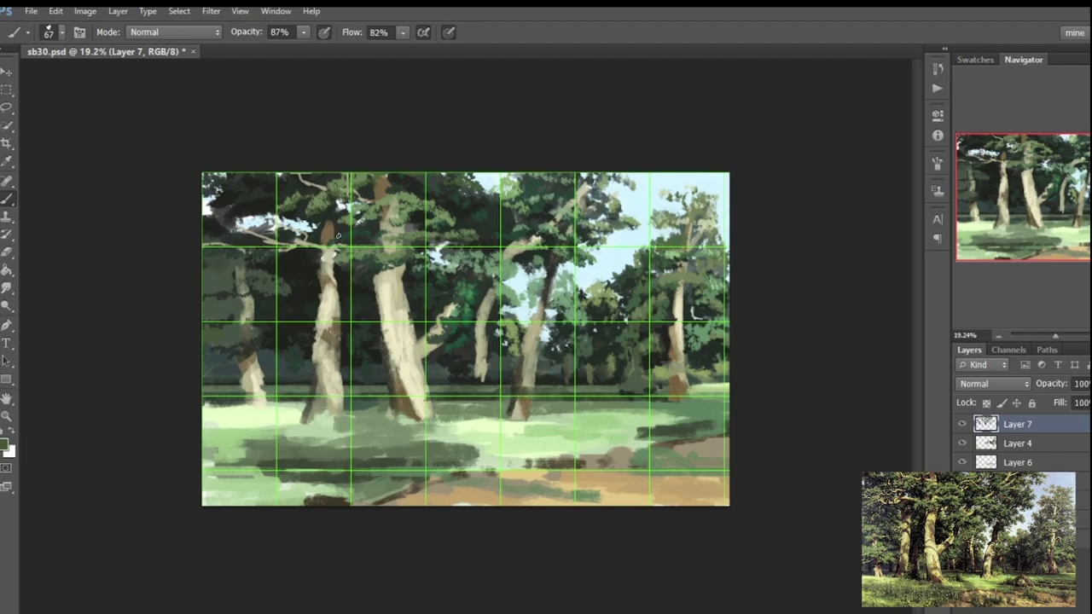
mouse_move(212, 341)
left_mouse_down()
mouse_move(245, 322)
mouse_move(298, 345)
mouse_move(303, 304)
left_mouse_up()
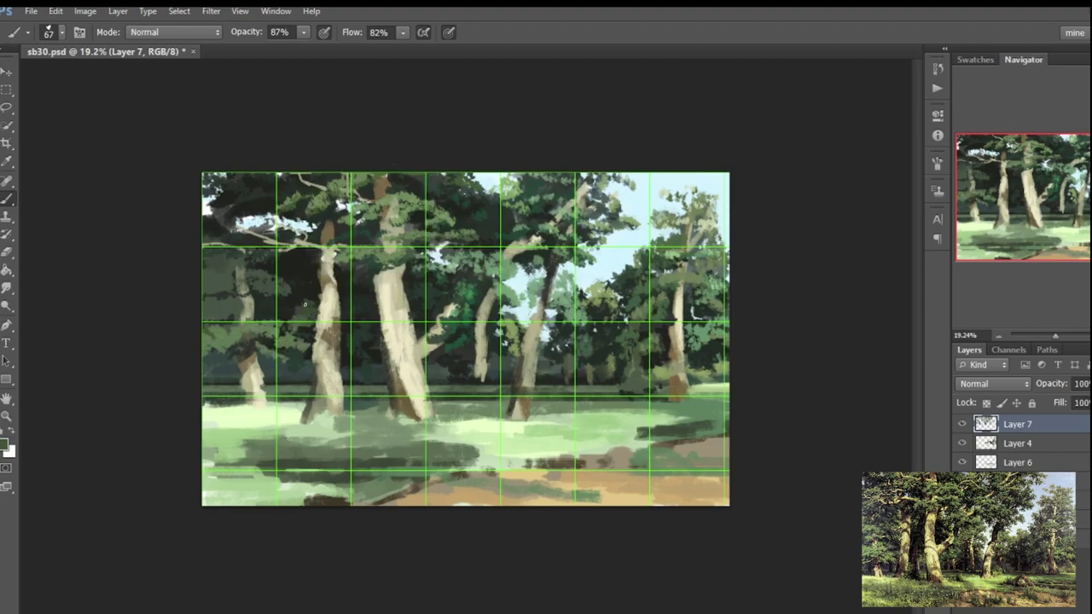
mouse_move(223, 304)
left_mouse_down()
mouse_move(256, 294)
mouse_move(217, 292)
mouse_move(256, 290)
left_mouse_up()
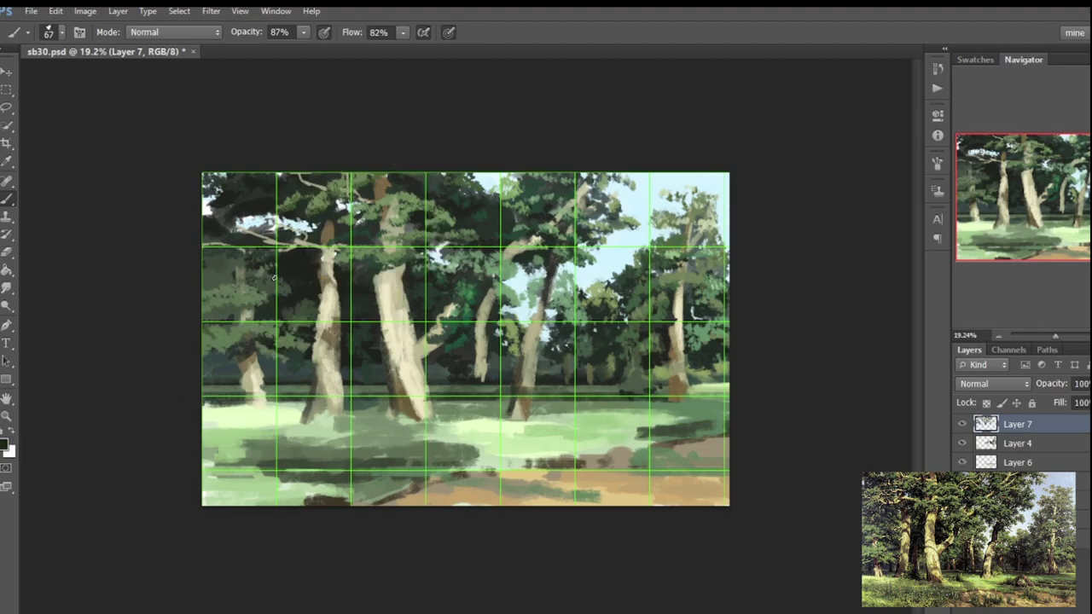
left_click(305, 264)
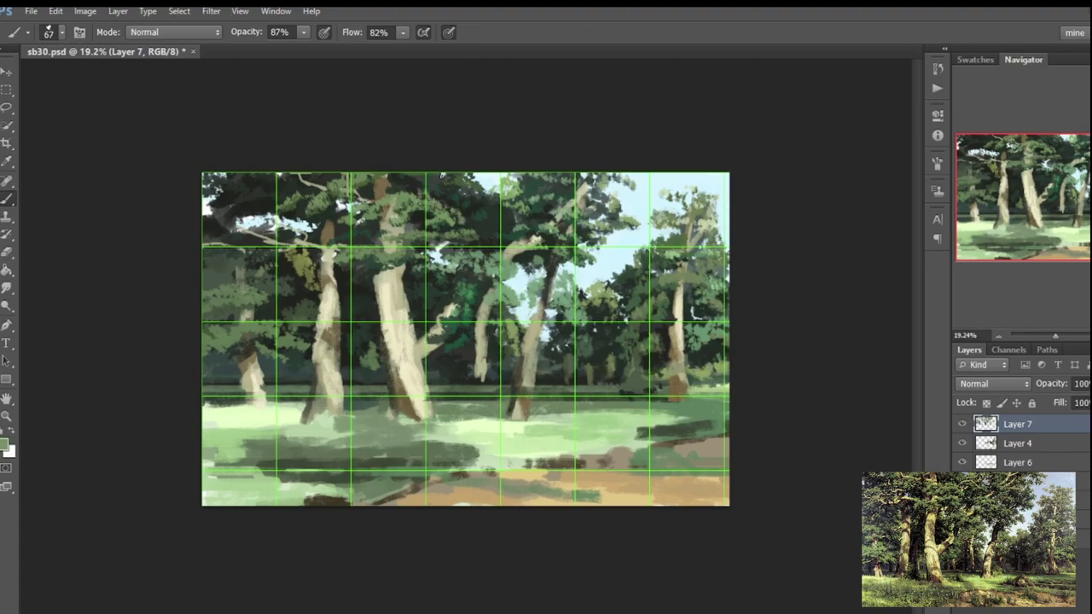
left_click(498, 182, "alt")
left_click(687, 208, "alt")
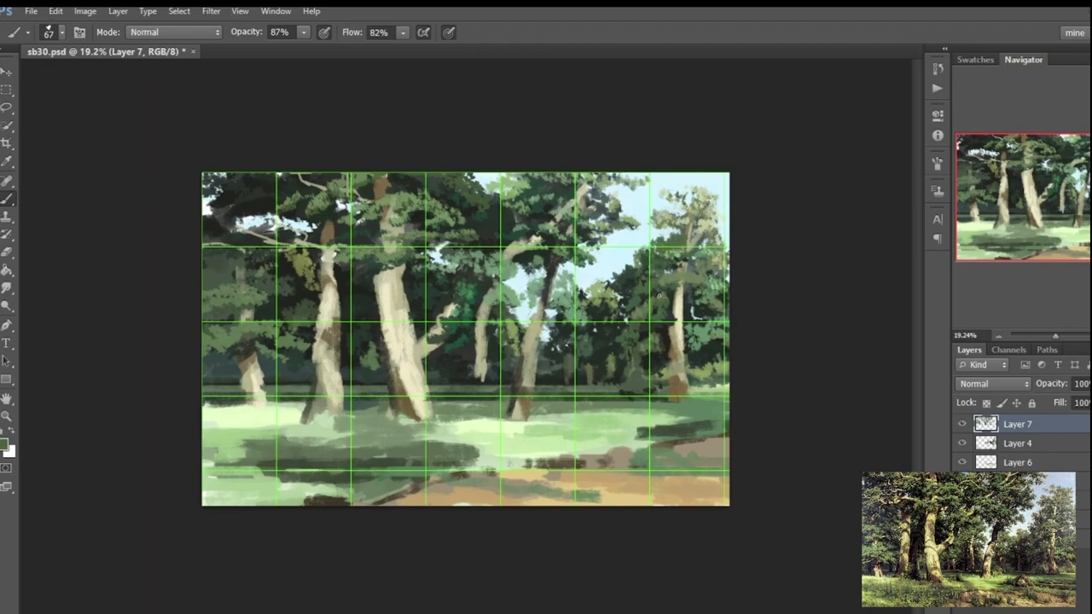
Add a new layer above Layer 7 and outline the second trunk from the left with a lasso selection.
key("ctrl+shift+alt+n")
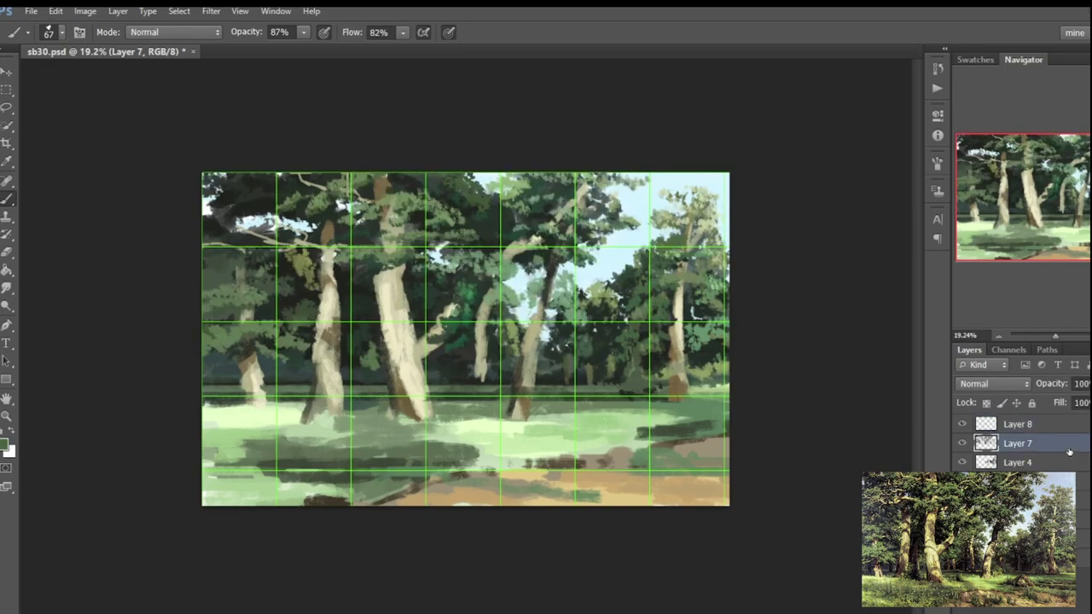
scroll(52, 180, "up", 1, "alt")
scroll(414, 345, "up", 1, "alt")
key("l")
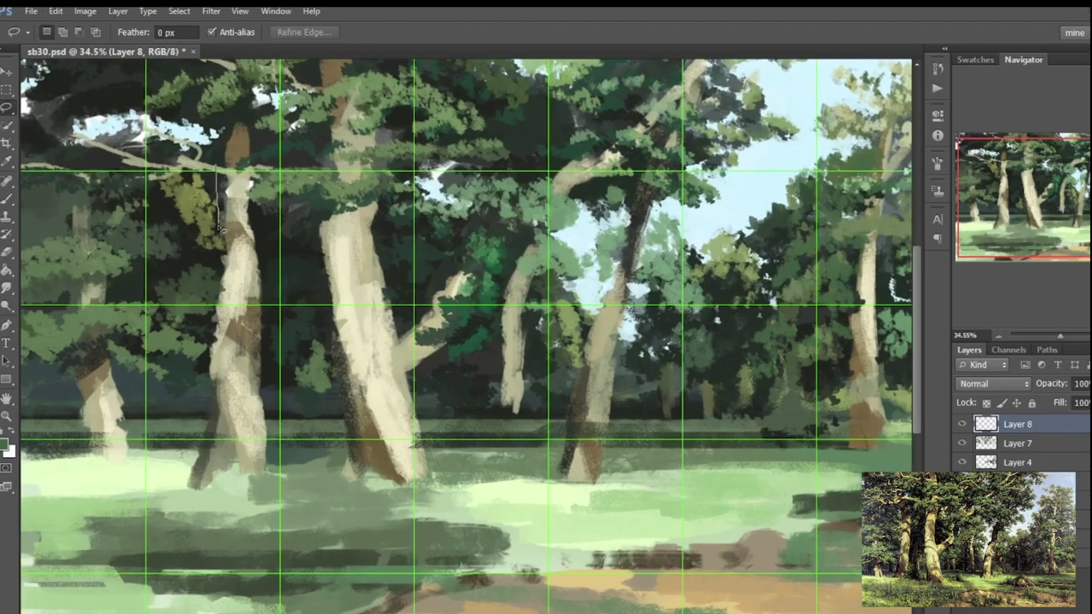
left_click_drag(282, 482, 286, 474)
key("b")
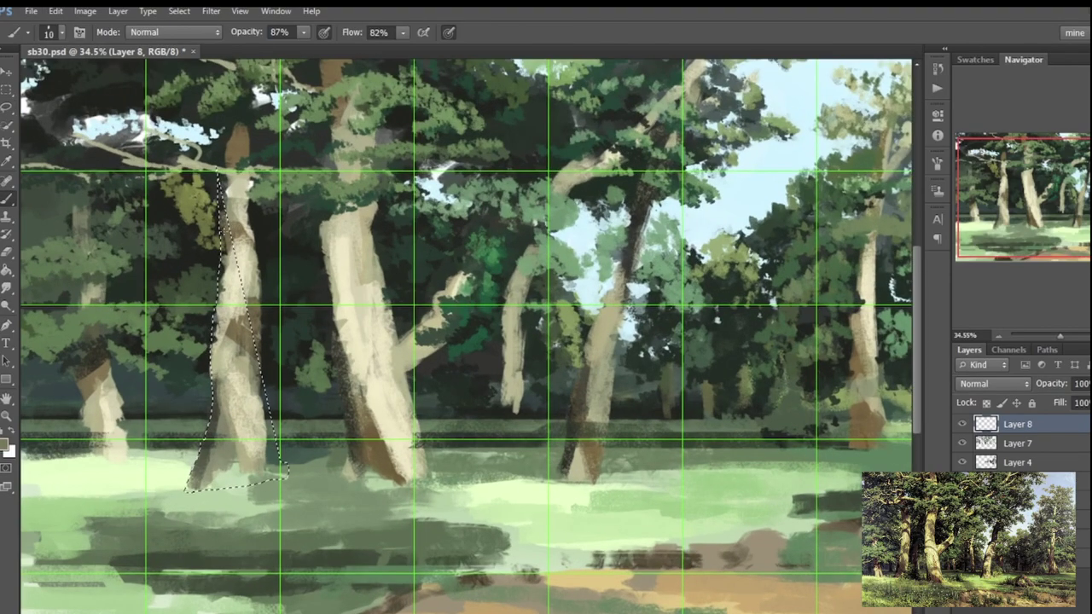
Set the brush opacity to 67% and paint purplish-brown shading on the lower part of the selected trunk.
key("6")
key("7")
mouse_move(223, 401)
left_mouse_down()
mouse_move(205, 482)
mouse_move(221, 478)
mouse_move(217, 486)
left_mouse_up()
left_click_drag(243, 375, 240, 486)
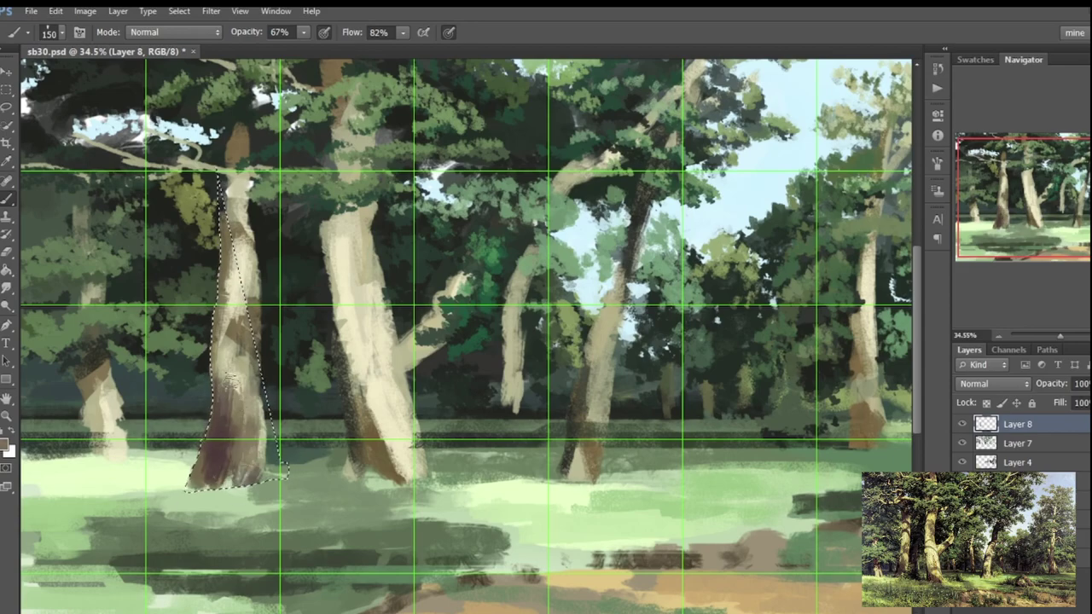
Blend beige and brown strokes down the middle of the selected second trunk and clear the selection.
left_click(239, 324, "alt")
left_click_drag(230, 307, 249, 414)
left_click_drag(224, 332, 246, 244)
key("ctrl+d")
Lasso the right side of the second trunk from the left, extend its pale bark to the base, and deselect.
key("l")
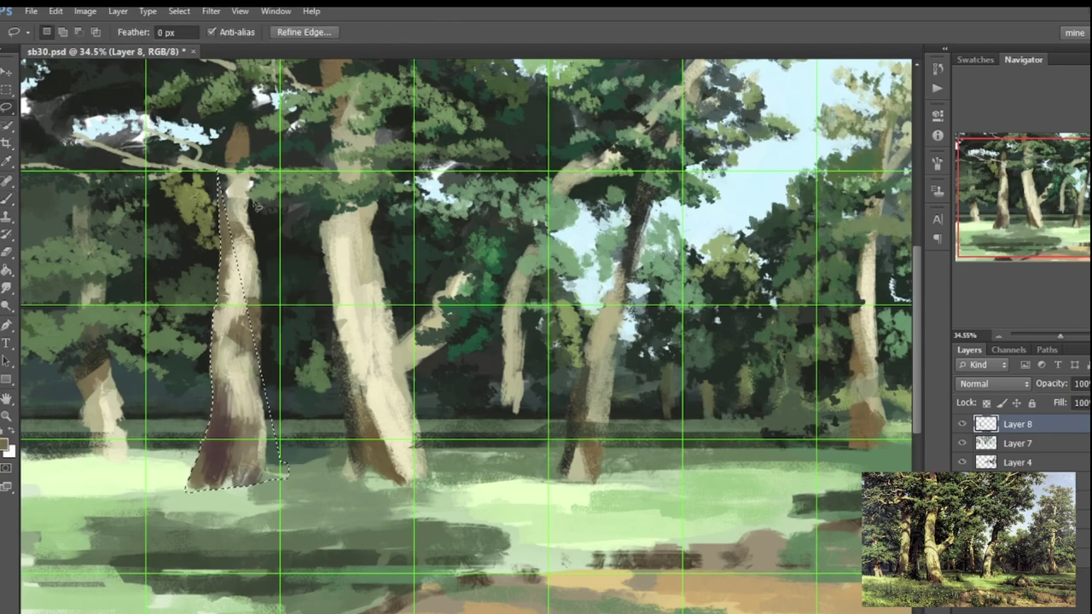
left_click_drag(253, 201, 262, 260)
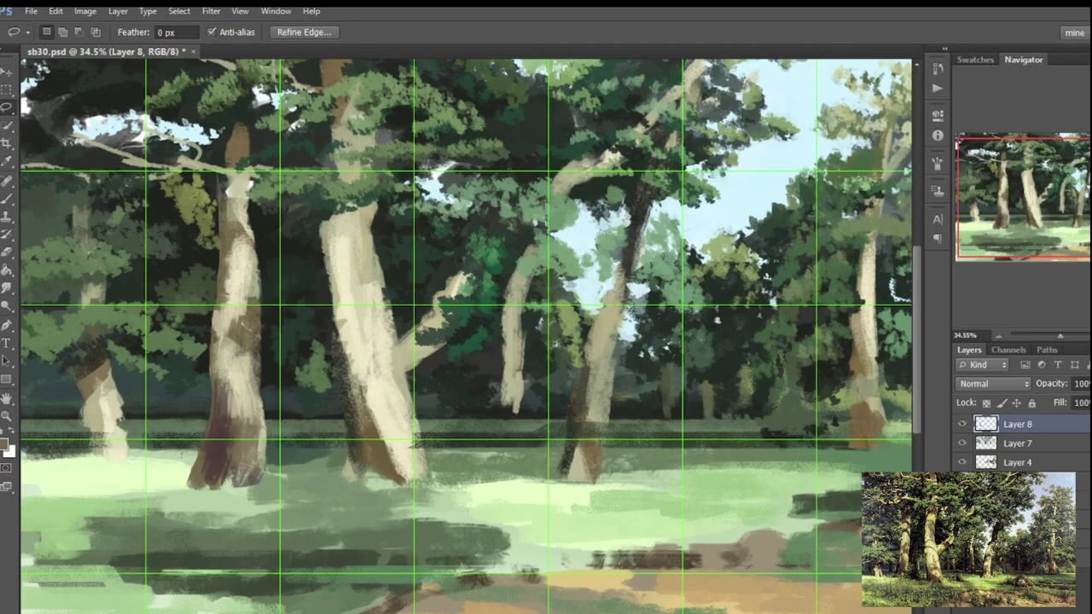
left_click_drag(249, 201, 266, 388)
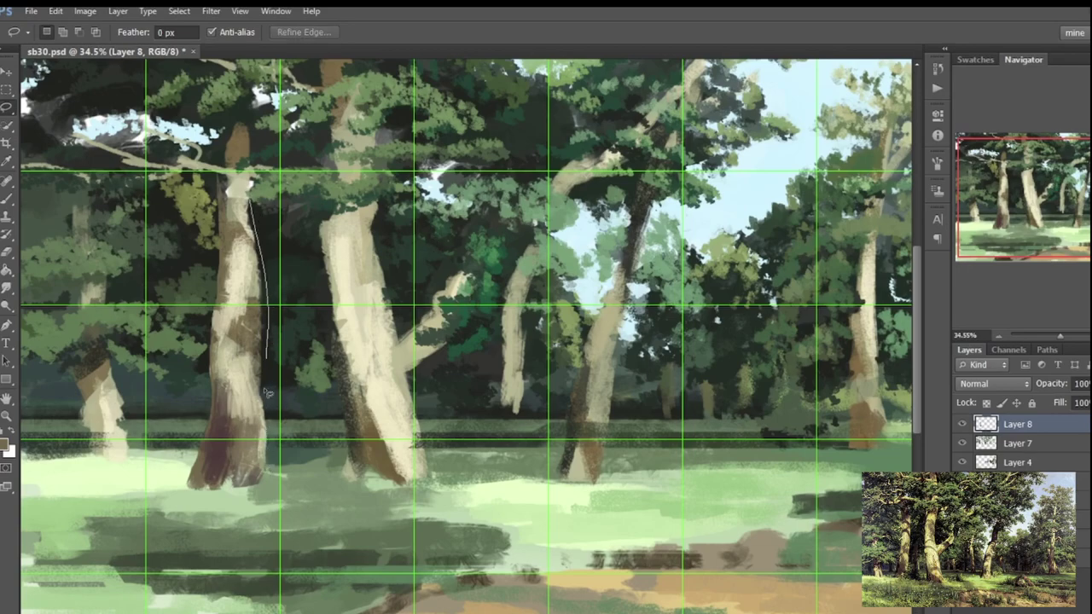
left_click_drag(215, 281, 226, 134)
key("b")
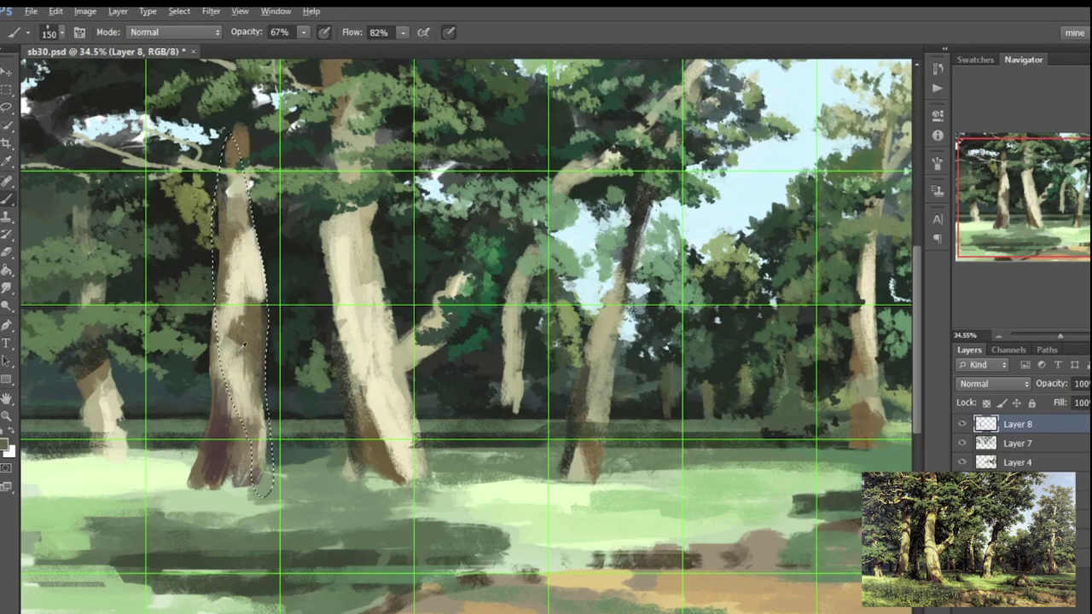
key("ctrl+d")
Add a new layer clipped to Layer 8 and paint dark shading along the second trunk's lower left edge.
key("ctrl+shift+alt+n")
left_click_drag(224, 409, 203, 474)
left_click_drag(212, 362, 201, 475)
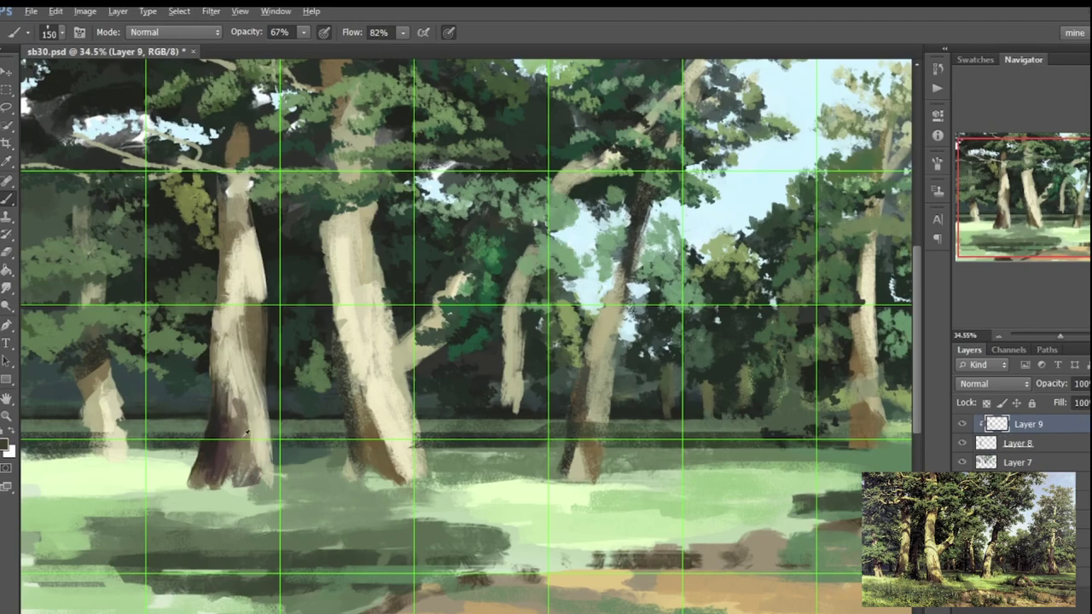
Smooth the second trunk with brown strokes on its upper part and cream strokes through its middle.
left_click_drag(240, 343, 235, 429)
left_click_drag(230, 298, 246, 363)
left_click_drag(243, 200, 232, 269)
left_click_drag(249, 213, 247, 252)
left_click_drag(226, 141, 243, 213)
left_click_drag(231, 171, 246, 303)
left_click_drag(239, 247, 256, 388)
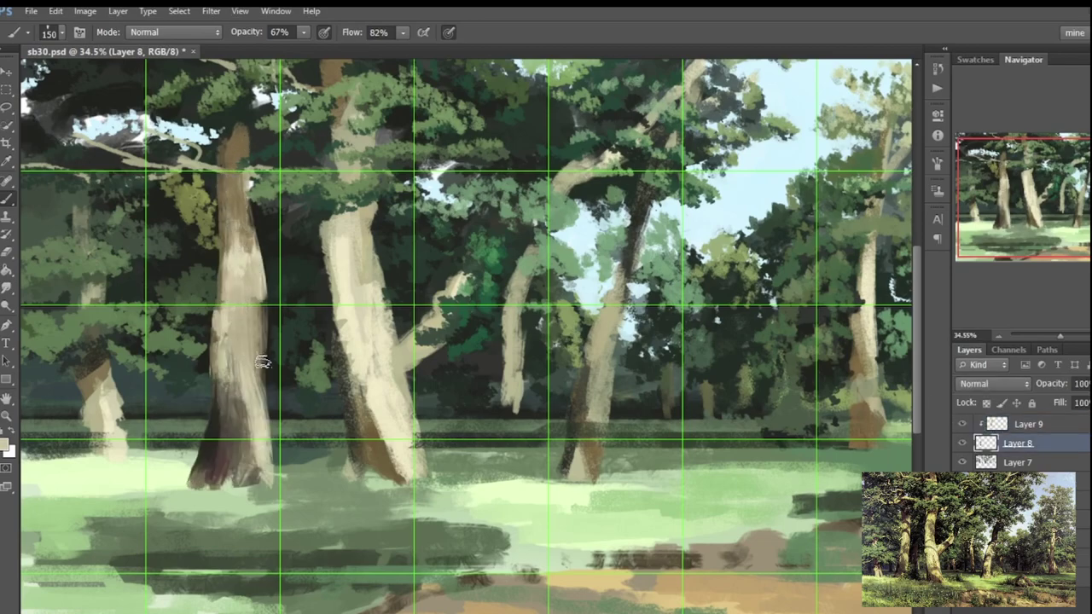
left_click_drag(240, 266, 248, 293)
On Layer 8, lasso the main trunk, paint a brown shaded edge and pale yellow highlights inside it, and deselect.
key("l")
key("alt+bracketleft")
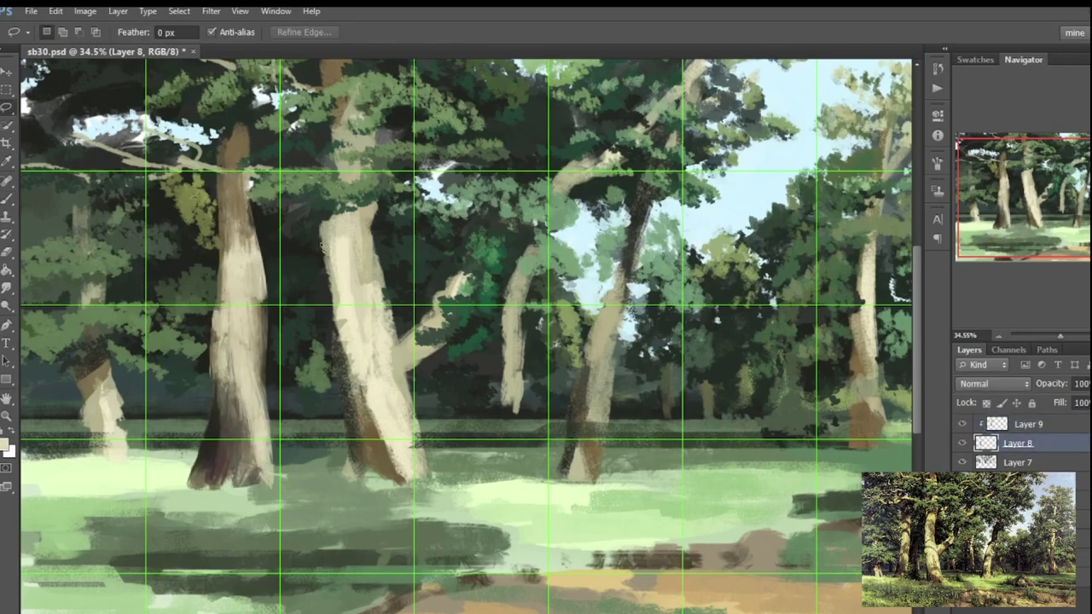
left_click_drag(333, 333, 327, 300)
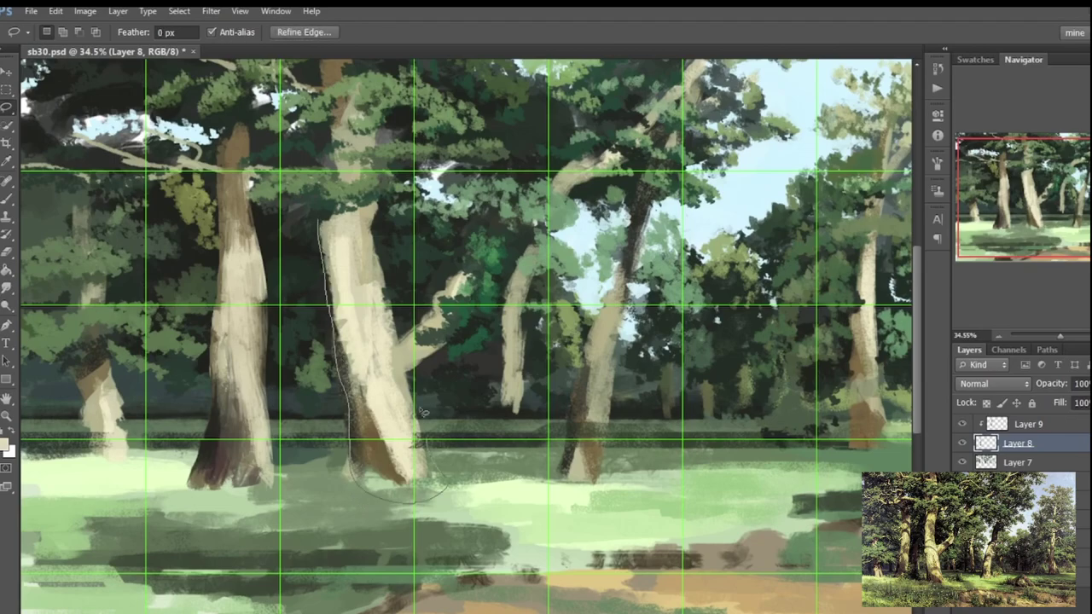
left_click_drag(369, 106, 345, 98)
key("b")
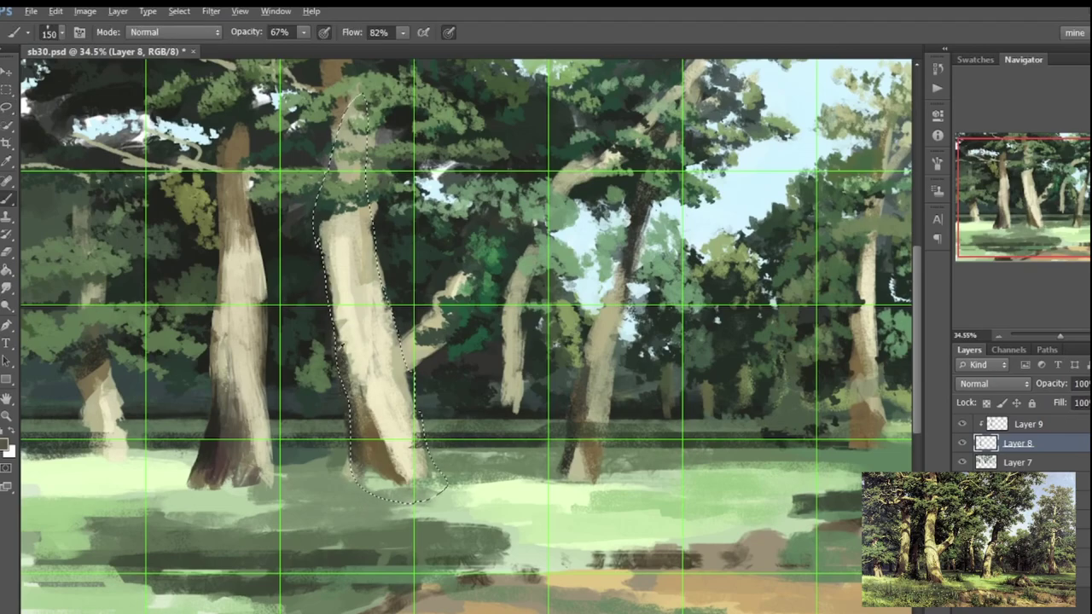
mouse_move(375, 461)
left_mouse_down()
mouse_move(401, 456)
mouse_move(376, 222)
mouse_move(385, 226)
mouse_move(348, 256)
left_mouse_up()
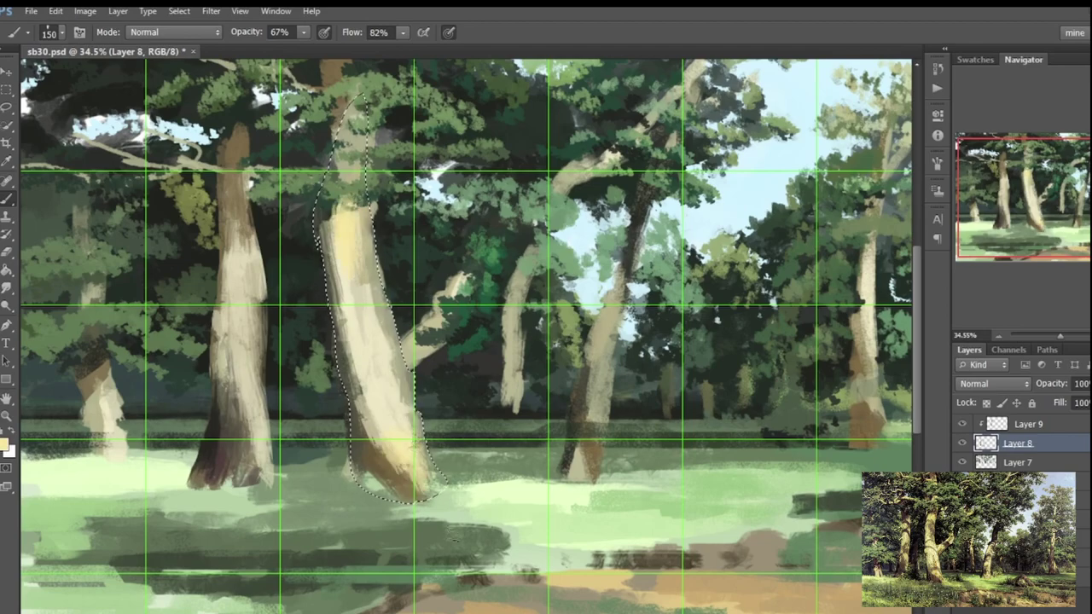
key("l")
key("ctrl+d")
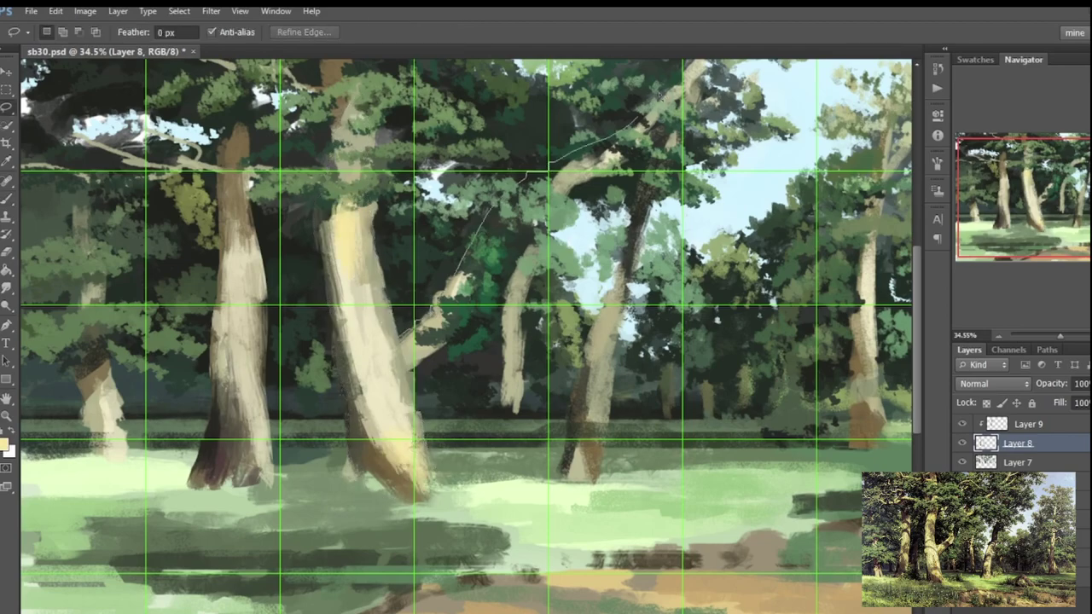
Lasso the main trunk's long rising branch, paint it in beige and cream, and deselect.
left_click_drag(416, 373, 411, 367)
key("b")
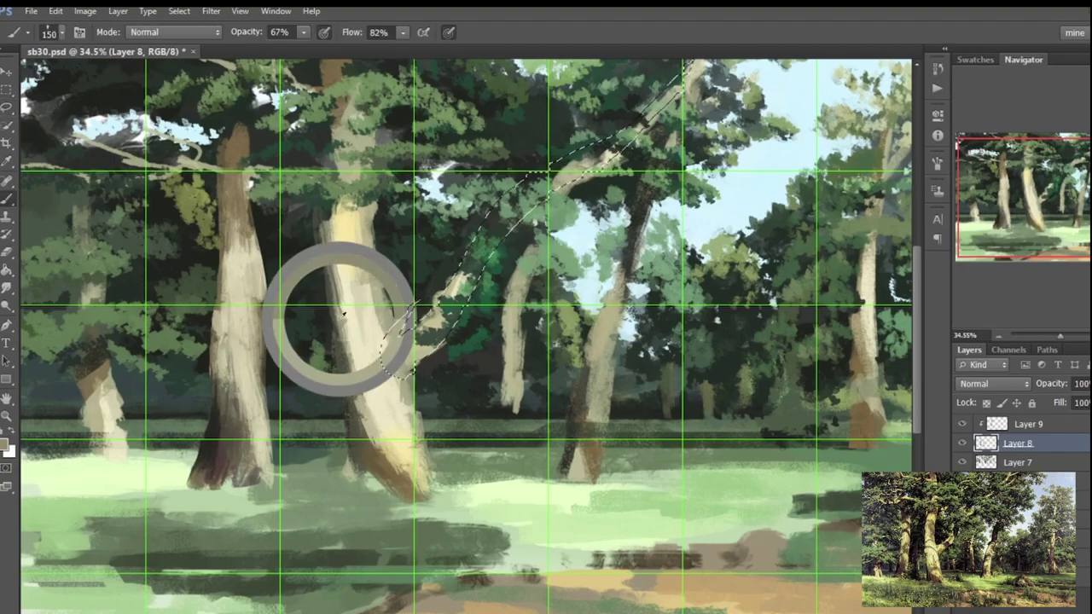
mouse_move(386, 275)
left_mouse_down()
mouse_move(378, 298)
mouse_move(494, 247)
mouse_move(631, 136)
mouse_move(683, 69)
left_mouse_up()
key("l")
key("ctrl+d")
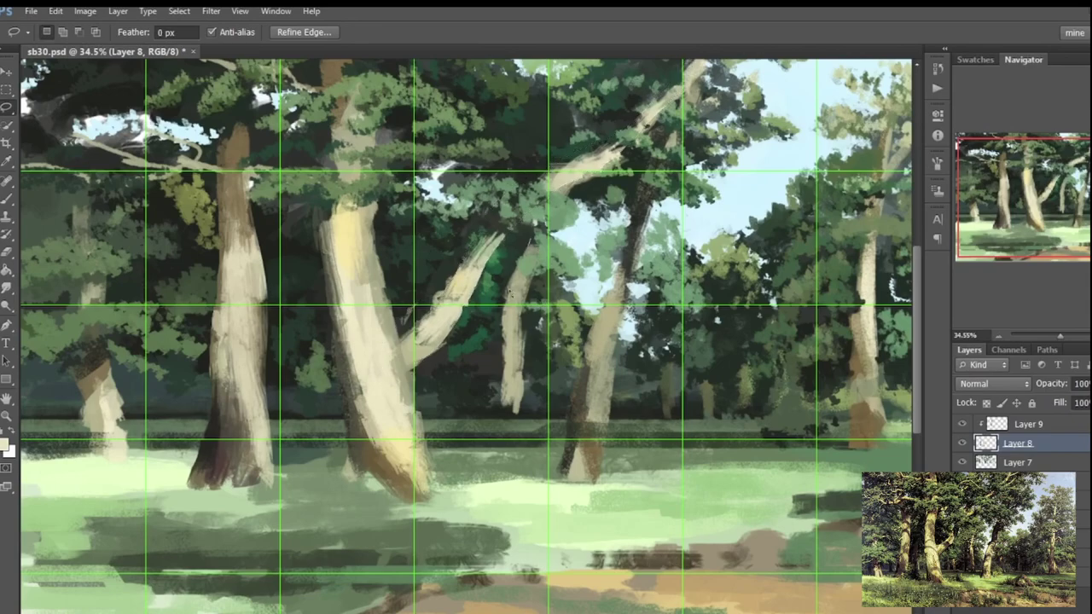
Lasso the thin trunk behind the long branch, paint brown shading down to its base, and deselect.
left_click_drag(532, 282, 542, 222)
key("b")
left_click_drag(512, 256, 509, 397)
mouse_move(507, 324)
left_mouse_down()
mouse_move(535, 238)
mouse_move(520, 341)
left_mouse_up()
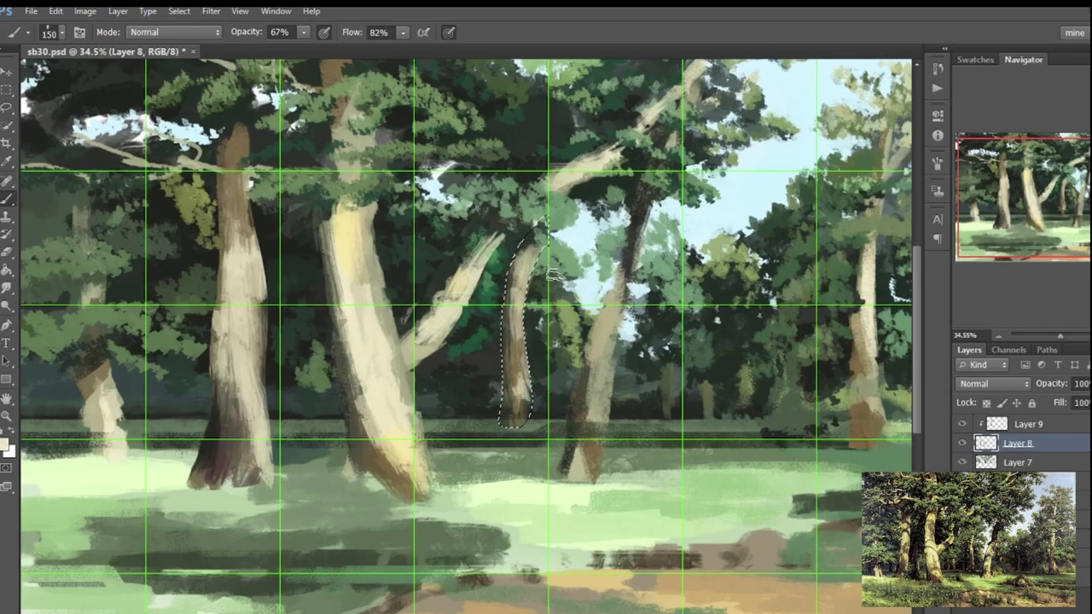
key("l")
key("ctrl+d")
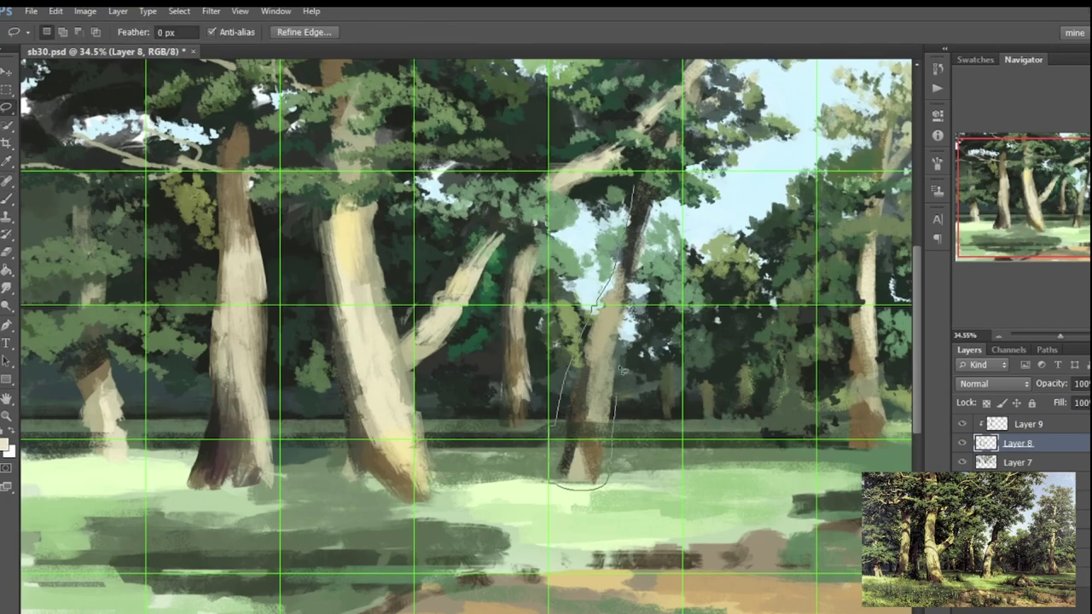
Lasso the leaning trunk right of center, repaint it with brown shading and beige bark, and deselect.
left_click_drag(635, 192, 659, 171)
key("b")
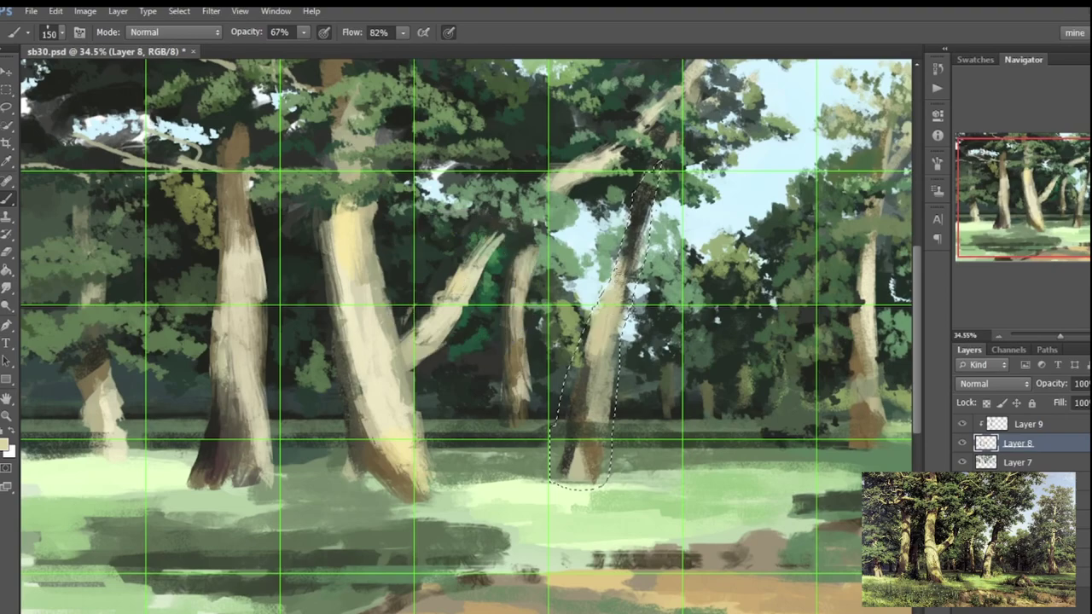
left_click(589, 374, "alt")
mouse_move(589, 374)
left_mouse_down()
mouse_move(556, 422)
mouse_move(581, 429)
mouse_move(624, 274)
mouse_move(614, 295)
mouse_move(649, 294)
mouse_move(589, 427)
left_mouse_up()
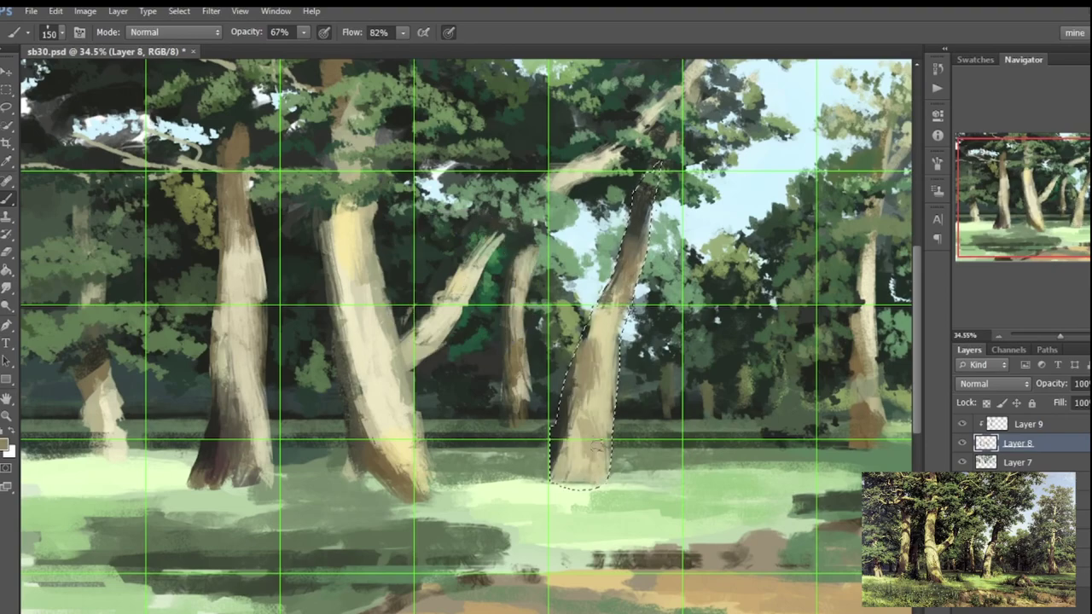
scroll(749, 290, "down", 3)
key("ctrl+d")
Lasso the far-right trunk and paint dark brown shading along its length.
key("l")
scroll(748, 290, "up", 2)
left_click_drag(752, 227, 739, 386)
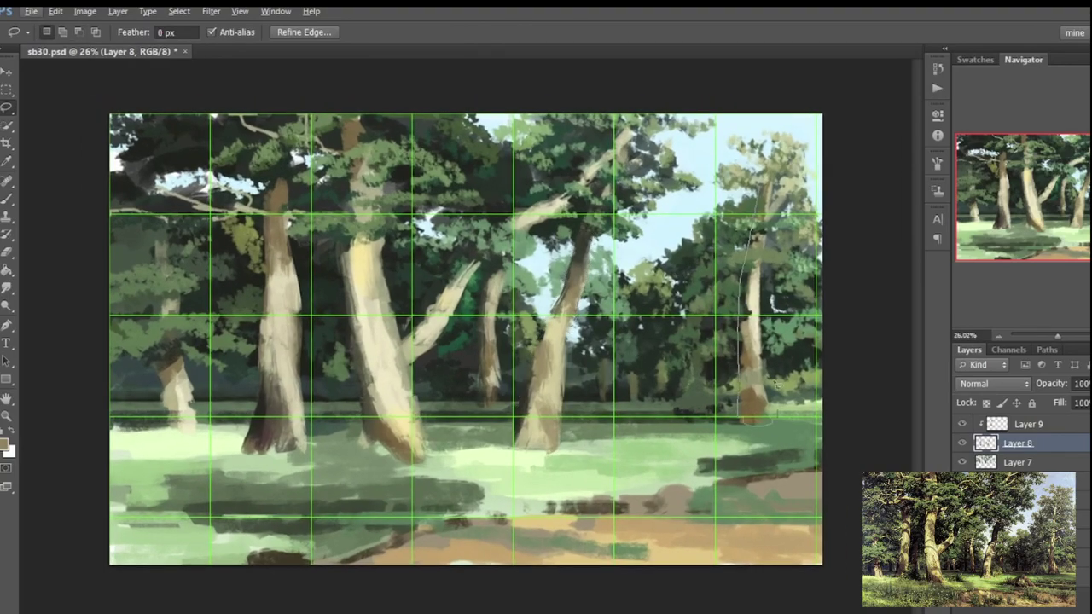
left_click_drag(762, 242, 753, 228)
key("b")
left_click(483, 290, "alt")
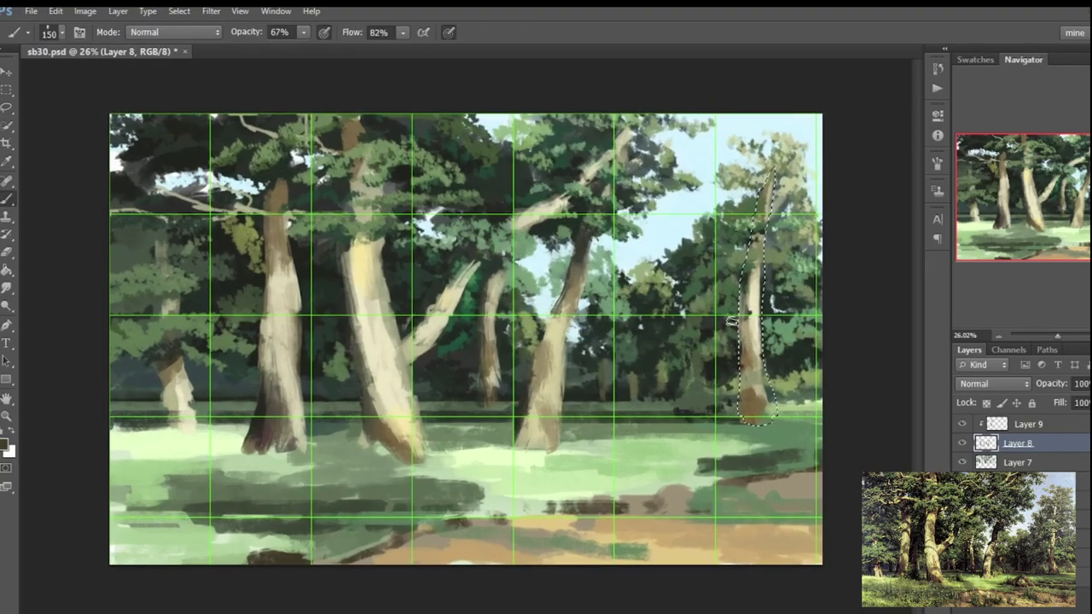
mouse_move(746, 416)
left_mouse_down()
mouse_move(757, 401)
mouse_move(767, 188)
left_mouse_up()
Lasso the far-left trunk and paint dark and ochre-brown shading over it.
key("l")
mouse_move(175, 217)
left_mouse_down()
mouse_move(158, 401)
mouse_move(179, 220)
left_mouse_up()
key("b")
mouse_move(175, 363)
left_mouse_down()
mouse_move(183, 410)
mouse_move(175, 256)
mouse_move(174, 411)
mouse_move(175, 256)
left_mouse_up()
left_click(179, 390, "alt")
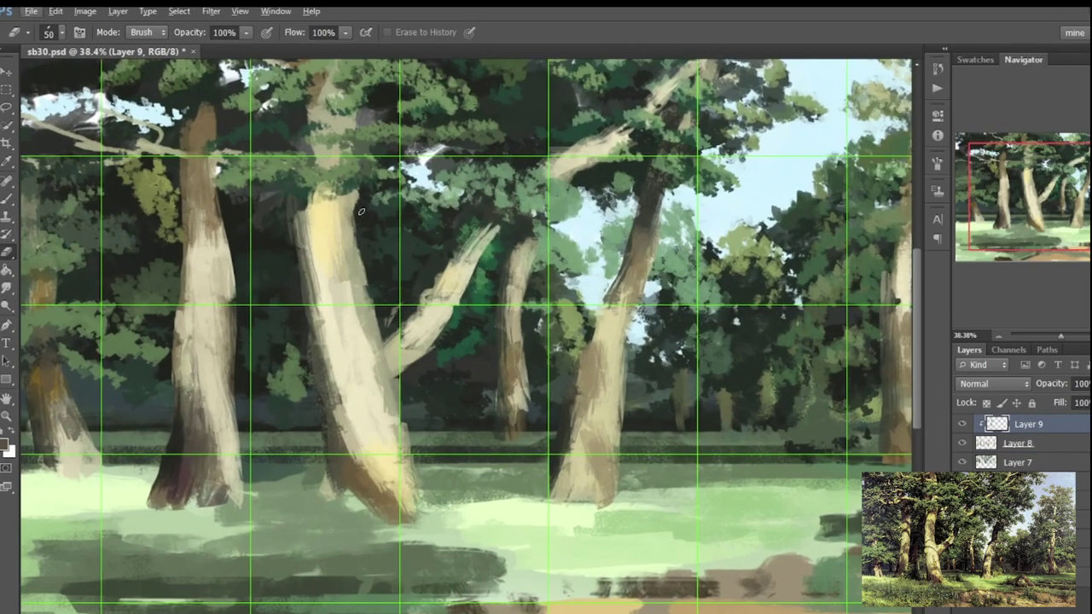
Make Layer 3 active and erase the main trunk's rough edges below the foliage and around the branch fork.
key("alt+bracketleft")
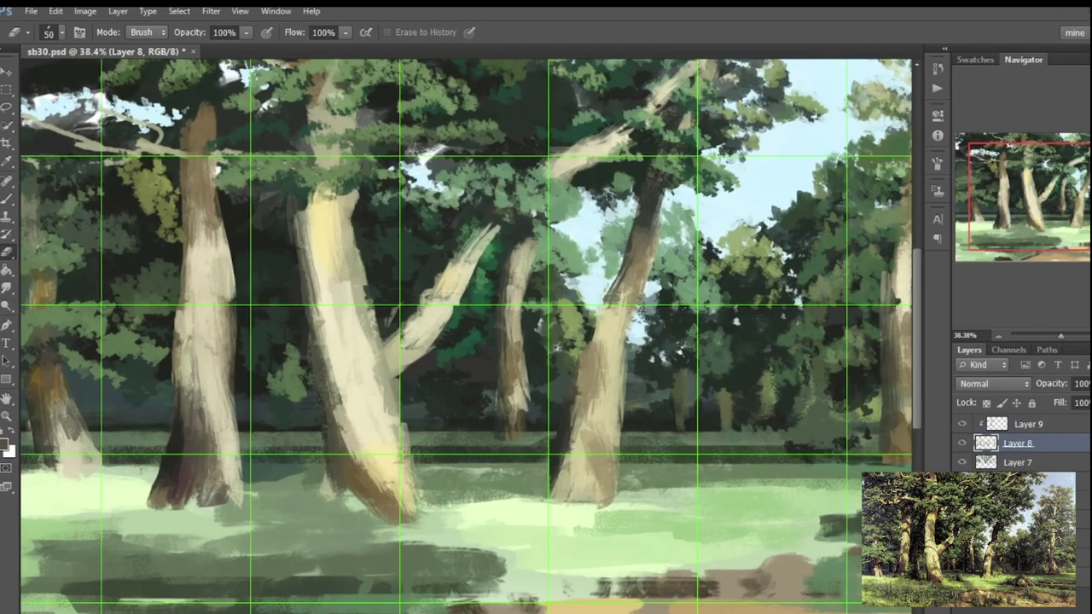
left_click(327, 208, "ctrl")
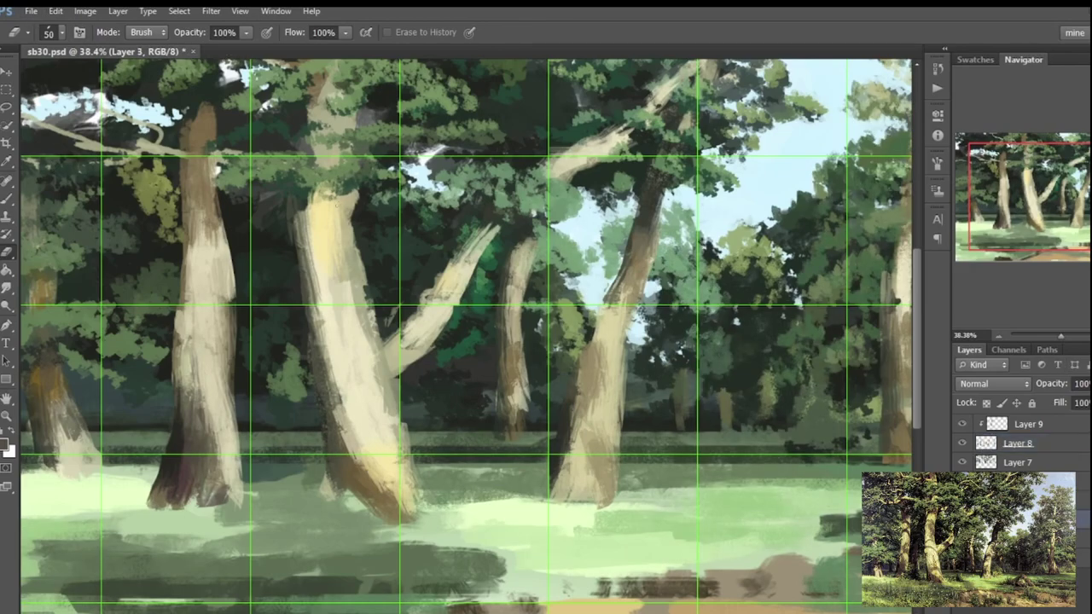
left_click_drag(423, 294, 392, 384)
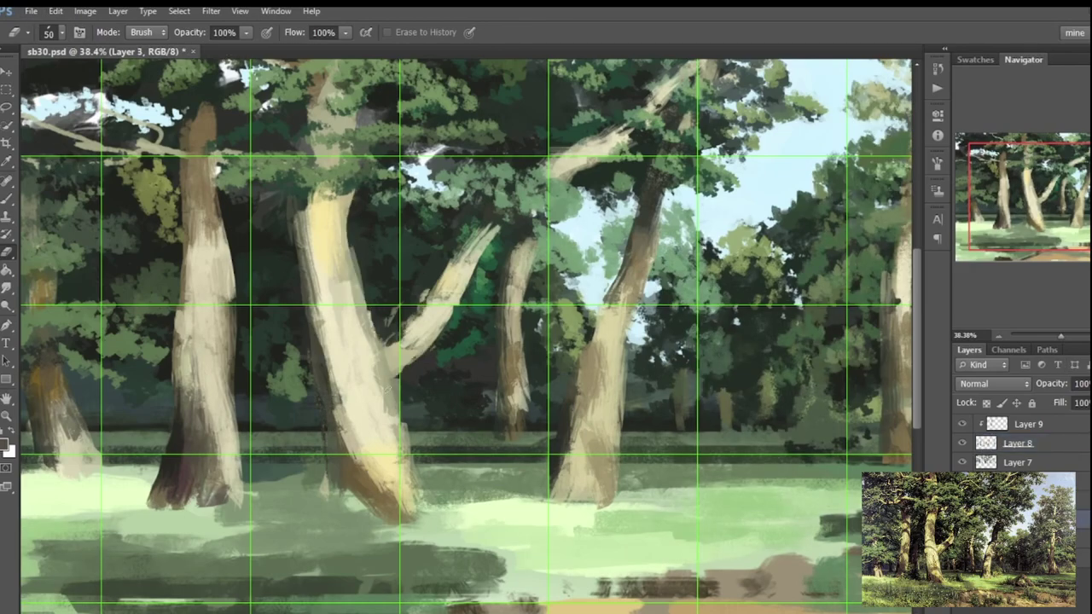
Hide Layer 8, erase stray trunk and branch edges on Layer 3, and show Layer 8 again as the active layer.
left_click(962, 442)
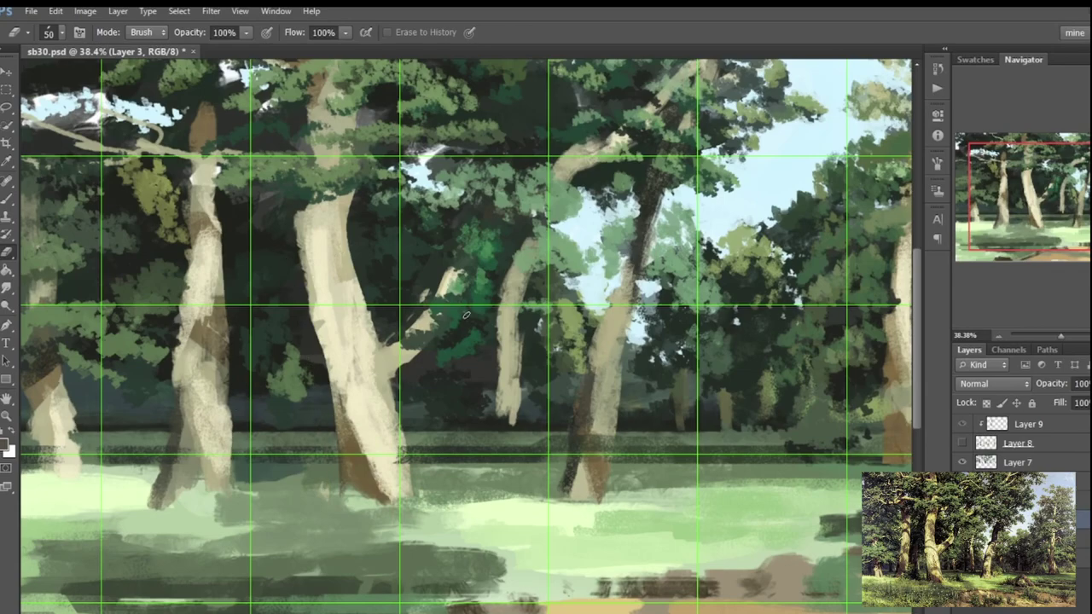
left_click_drag(508, 269, 507, 328)
left_click_drag(597, 323, 593, 354)
left_click_drag(631, 141, 563, 152)
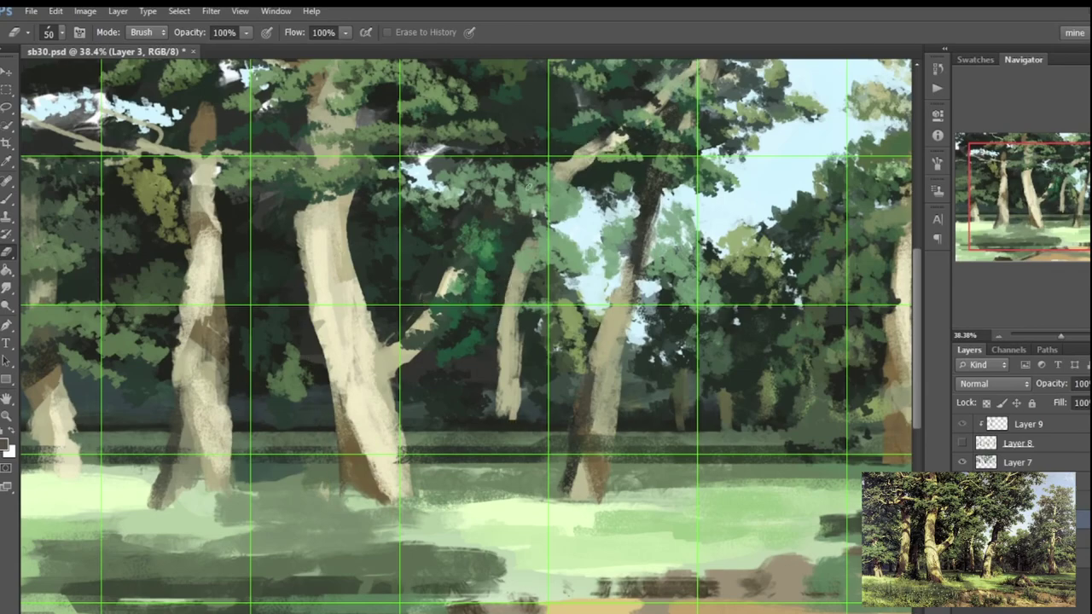
scroll(169, 379, "down", 2)
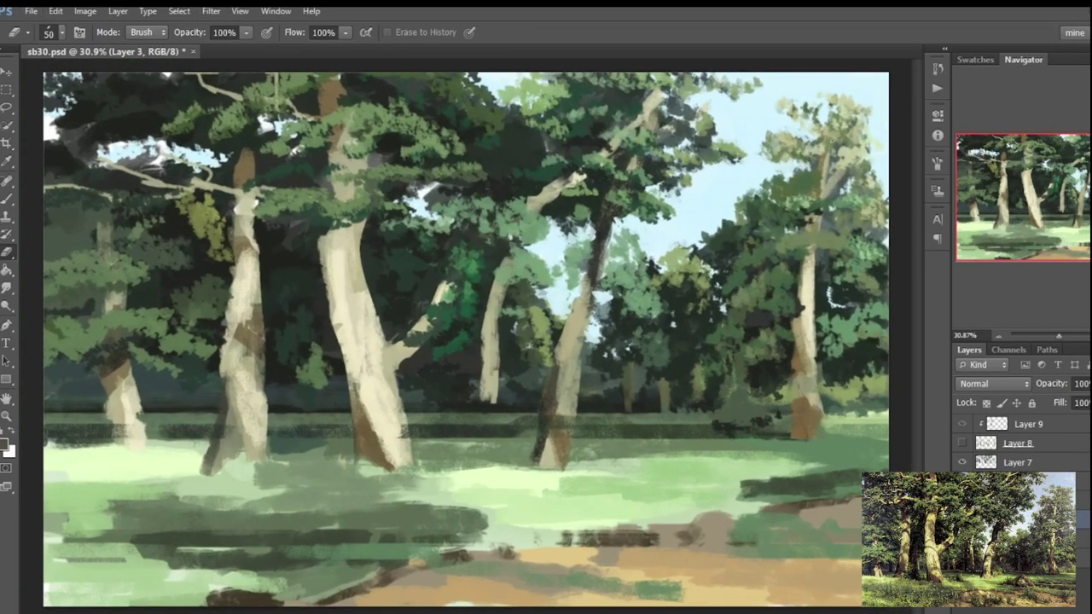
left_click_drag(810, 218, 815, 416)
left_click(961, 443)
left_click(1018, 442)
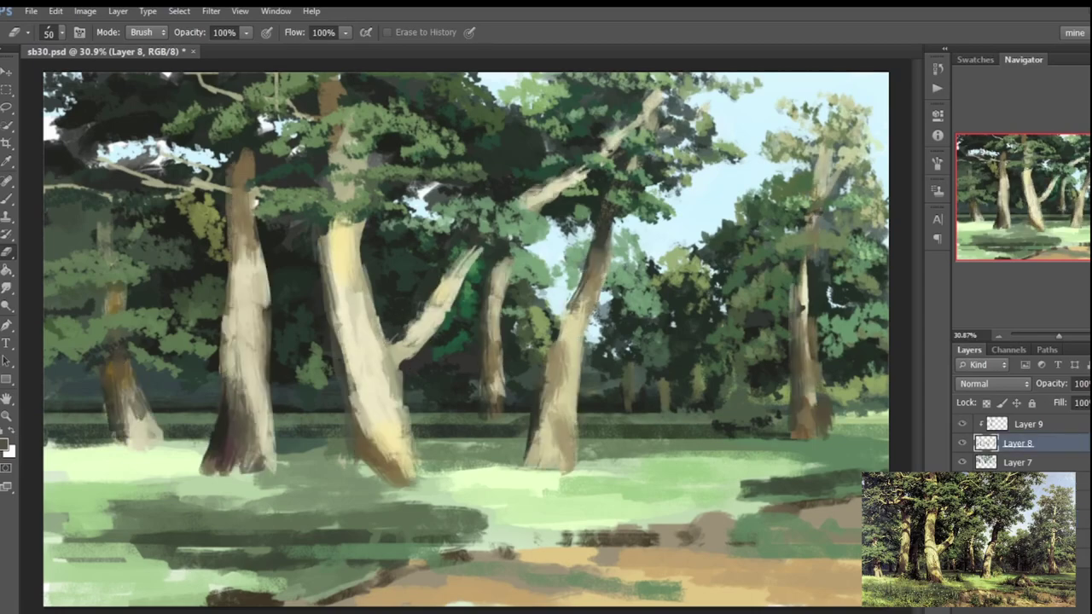
left_click(441, 262, "ctrl")
left_click(1018, 442)
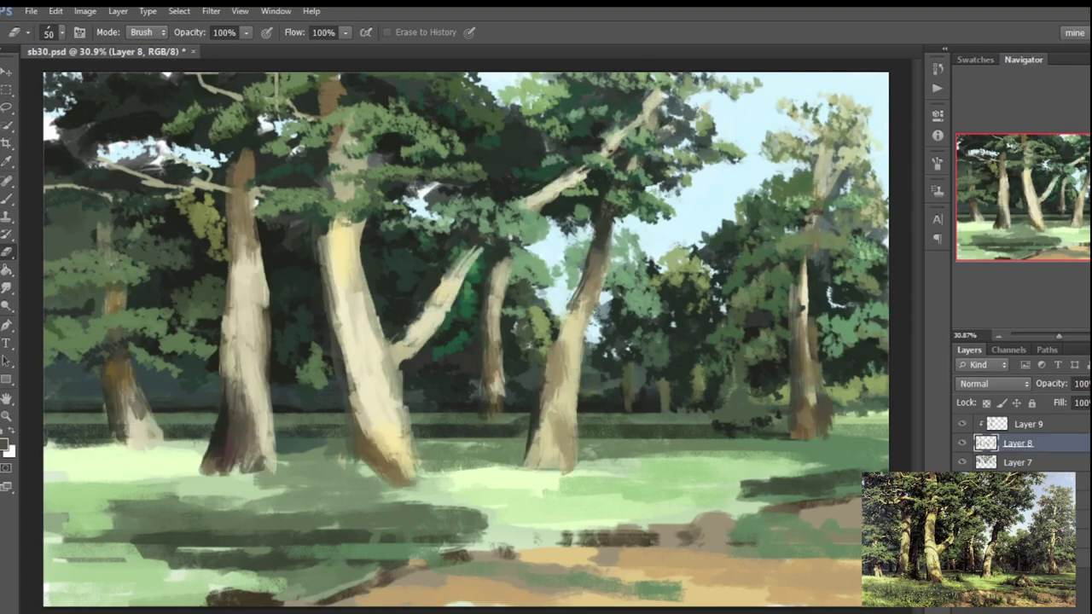
On Layer 9, paint ochre-brown accents on the second, thin and leaning trunks and cream highlights on the leaning one.
key("ctrl+minus")
key("ctrl+minus")
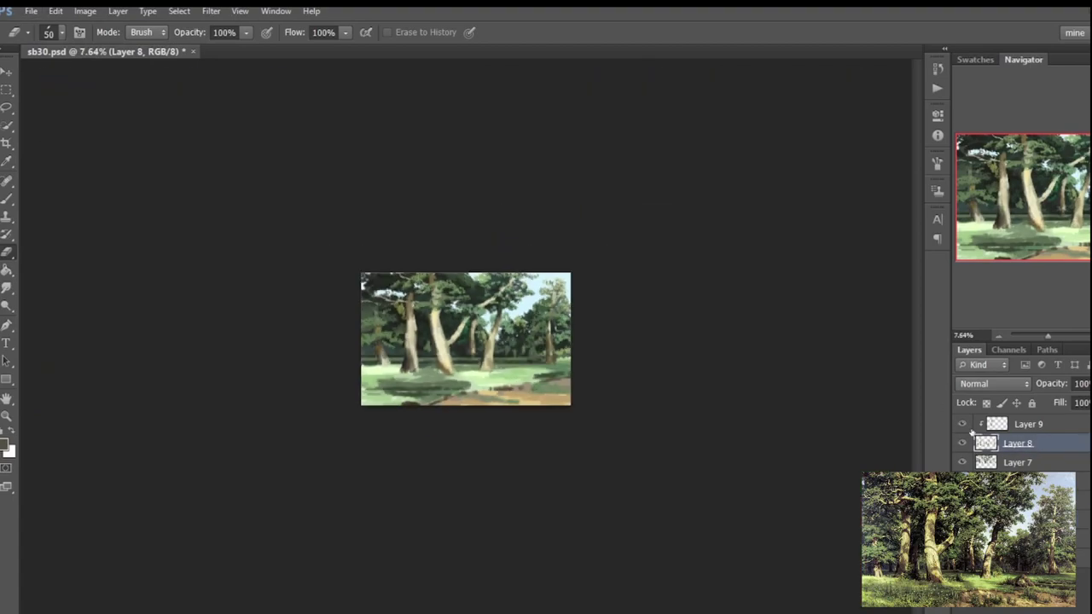
left_click(970, 426)
key("ctrl+plus")
key("ctrl+plus")
key("b")
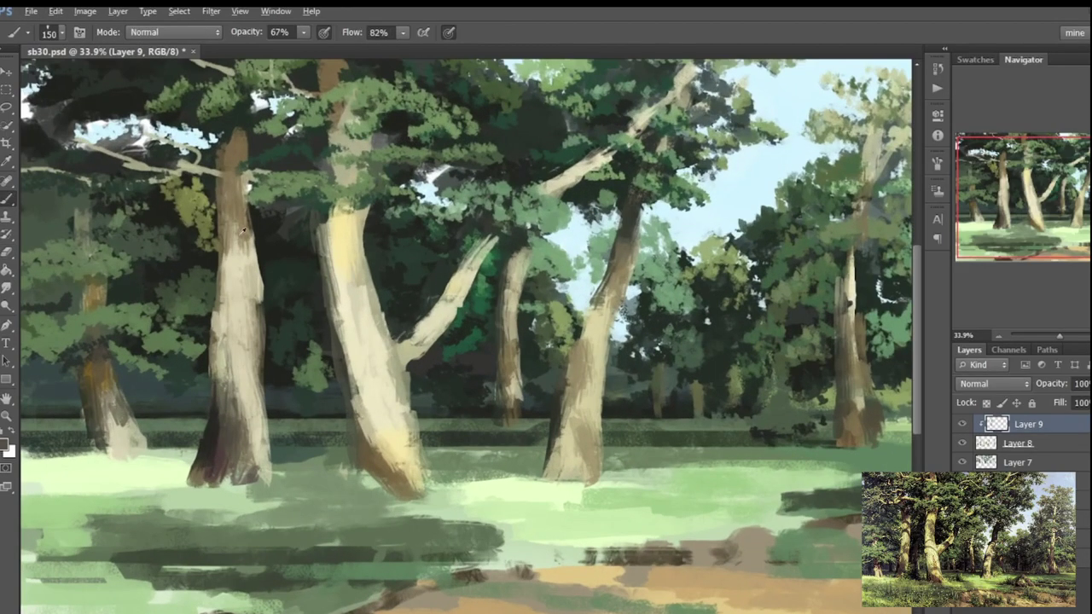
left_click(357, 220, "alt")
mouse_move(357, 220)
left_mouse_down()
mouse_move(882, 129)
mouse_move(720, 313)
left_mouse_up()
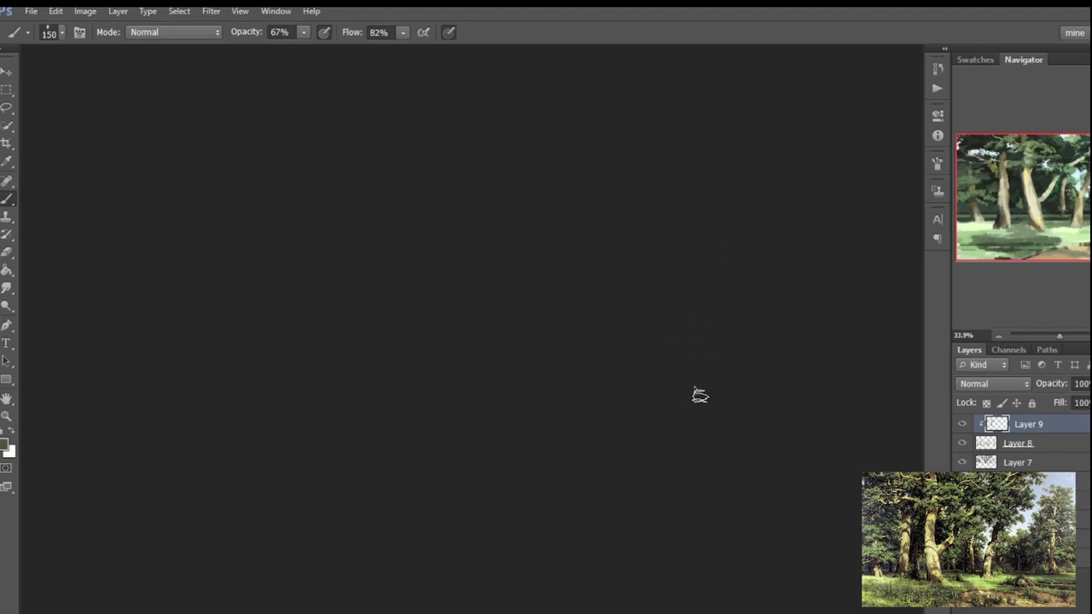
key("alt")
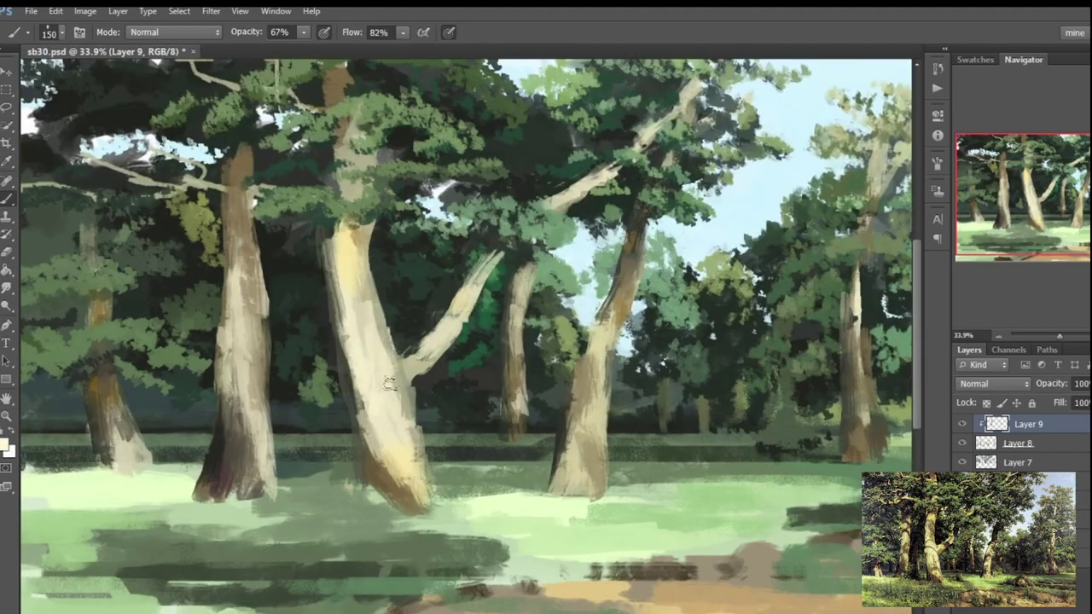
Set the brush size to 73 and paint dark shadow bands across the main trunk at the fork and across its long branch.
key("bracketleft")
key("bracketleft")
key("bracketleft")
key("bracketleft")
key("bracketleft")
key("bracketleft")
key("bracketleft")
key("bracketleft")
key("bracketleft")
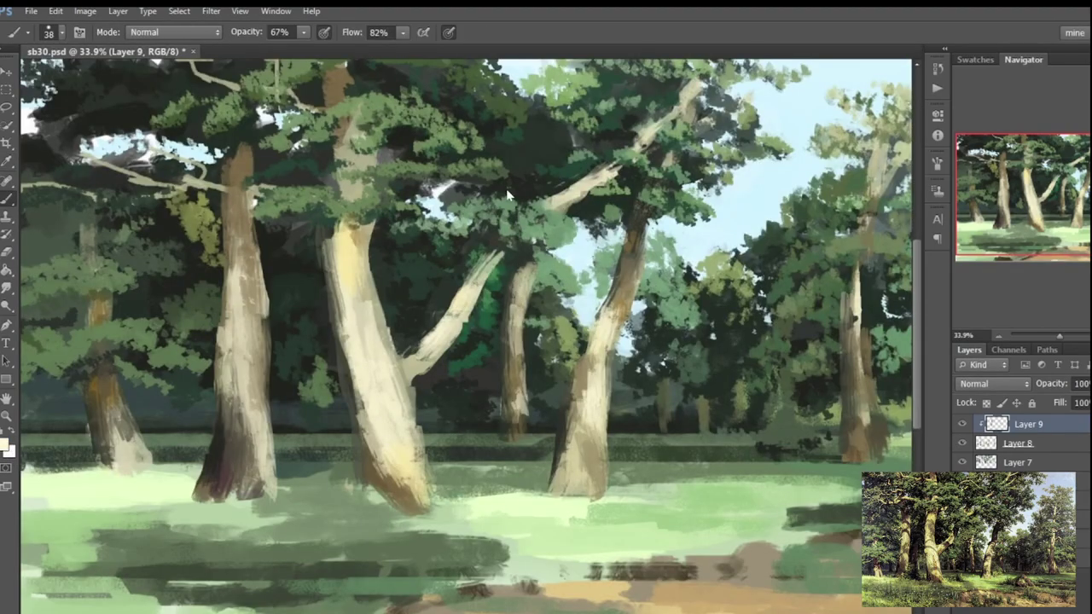
key("bracketright")
key("bracketright")
left_click_drag(350, 365, 406, 386)
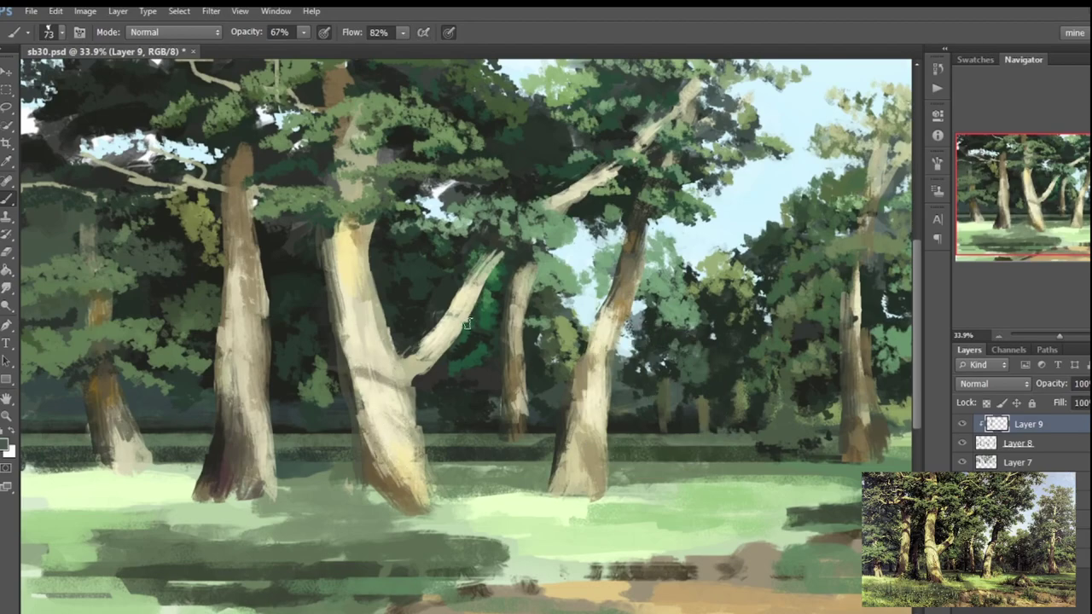
left_click_drag(466, 326, 452, 309)
left_click_drag(497, 253, 477, 297)
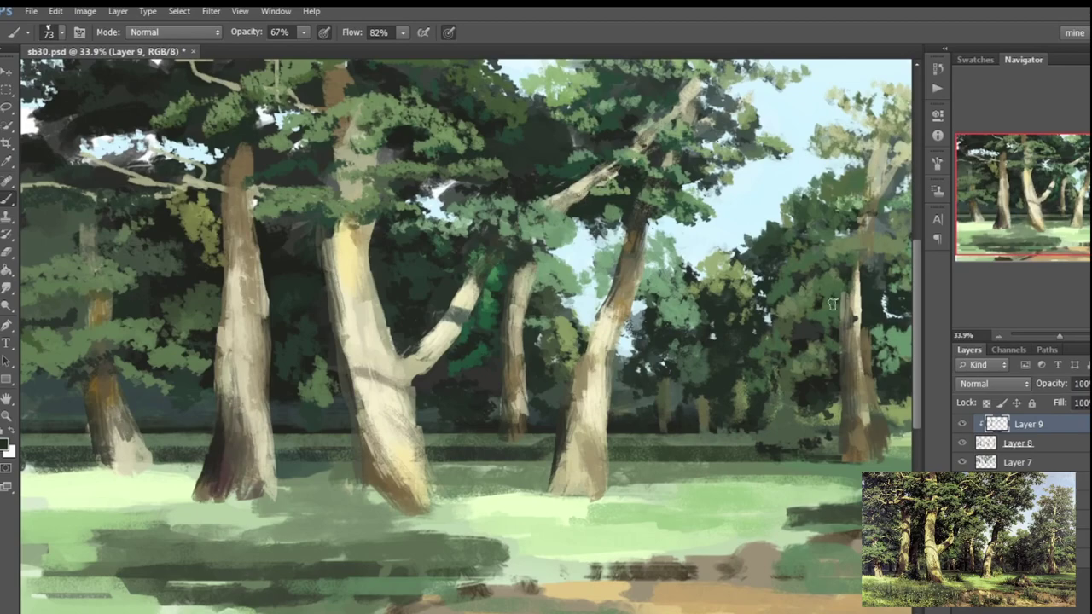
Sample a color from the scenery and paint shading strokes up the far-right tree's trunk.
left_click(829, 361, "alt")
left_click_drag(855, 388, 856, 324)
left_click(388, 448, "alt")
key("ctrl+minus")
key("ctrl+plus")
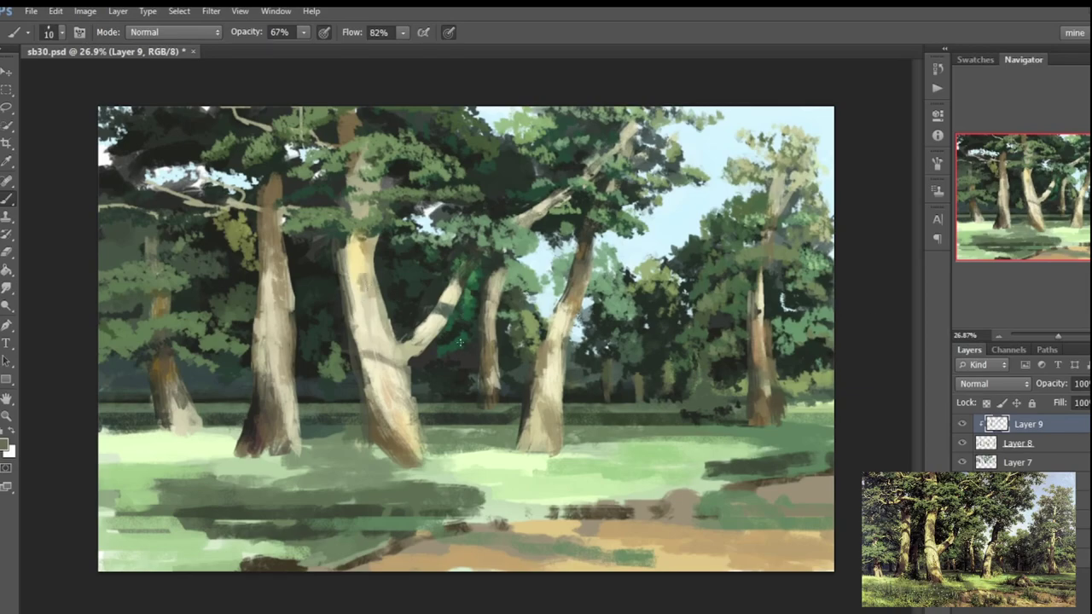
Add a clipped Layer 10, and on Layer 9 paint brown shadow bands across the second trunk and the main trunk's fork at brush size 86.
key("ctrl+shift+alt+n")
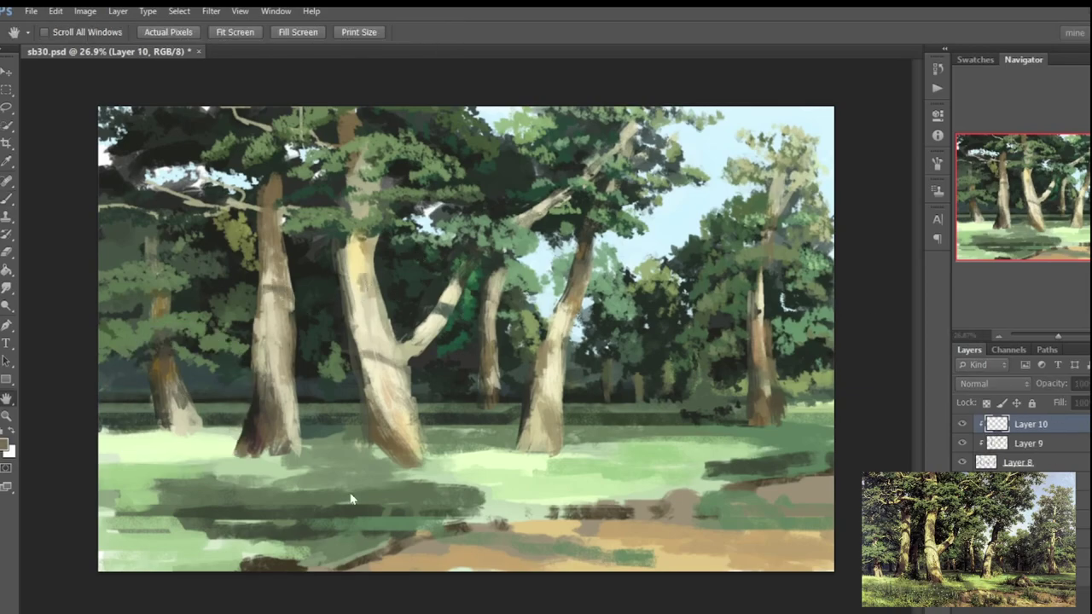
key("alt+bracketleft")
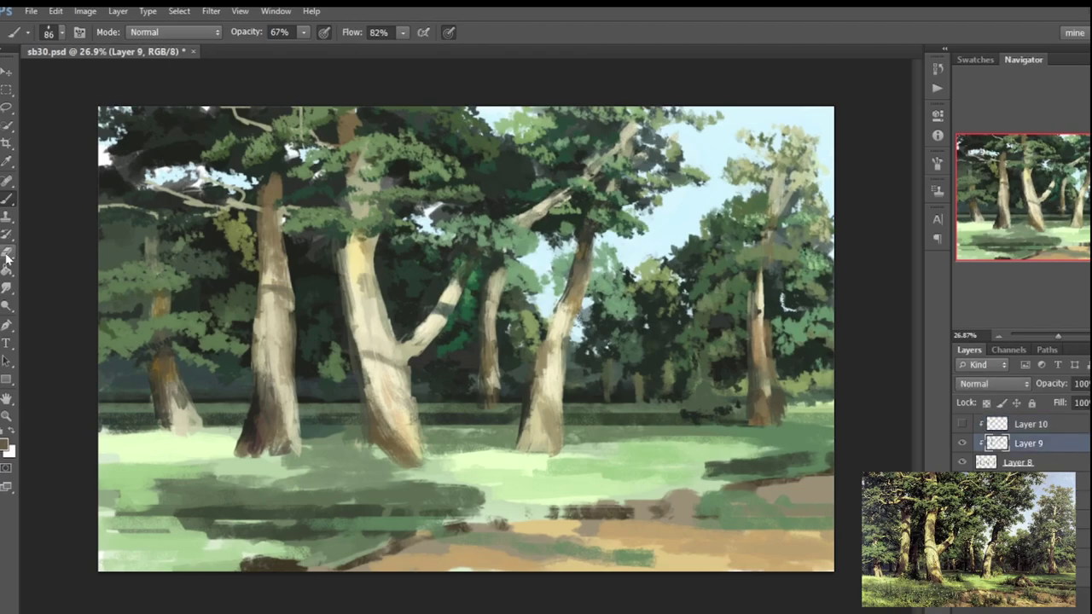
left_click(281, 278, "alt")
left_click(962, 424)
left_click(963, 423)
left_click(273, 288)
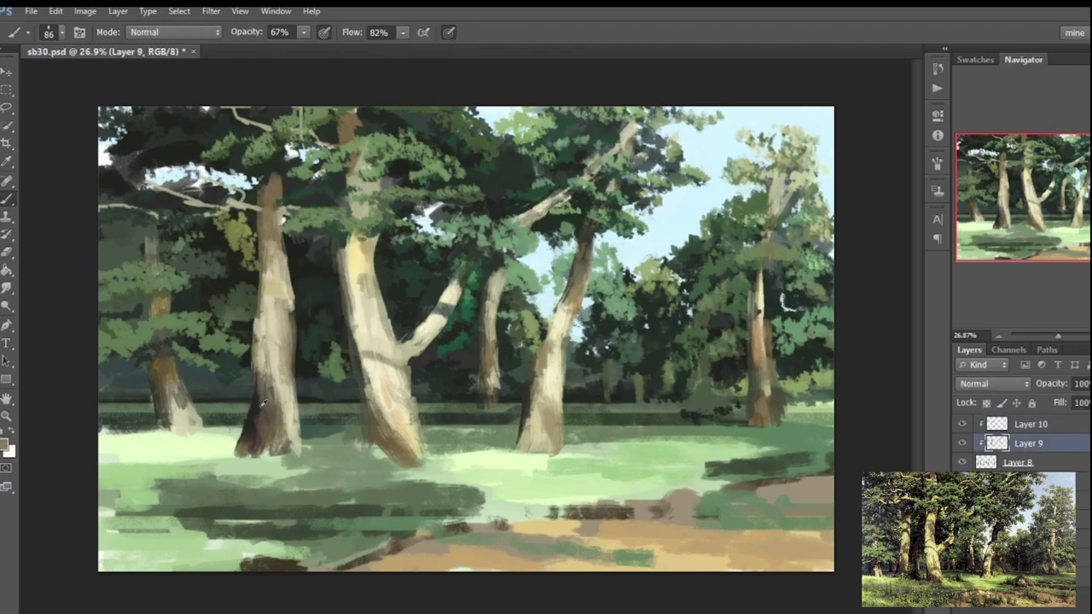
left_click_drag(279, 182, 275, 224)
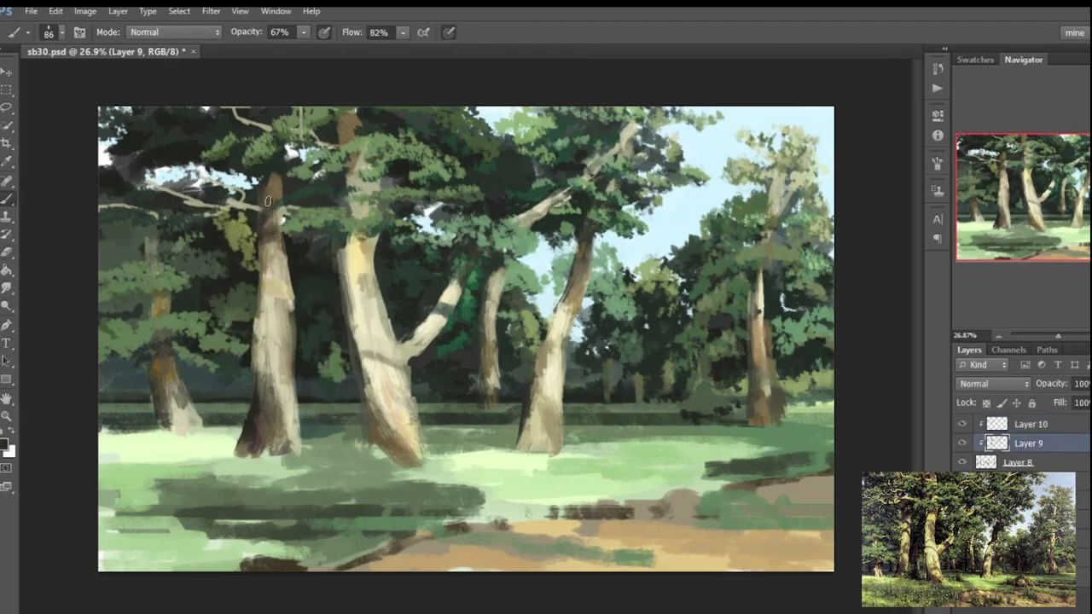
mouse_move(264, 282)
left_mouse_down()
mouse_move(293, 290)
mouse_move(284, 357)
left_mouse_up()
left_click_drag(365, 349, 408, 365)
With Layer 10 set to Overlay, paint brown shadow patches on Layer 8 over the main trunk's upper part and its long branch.
left_click(1047, 429)
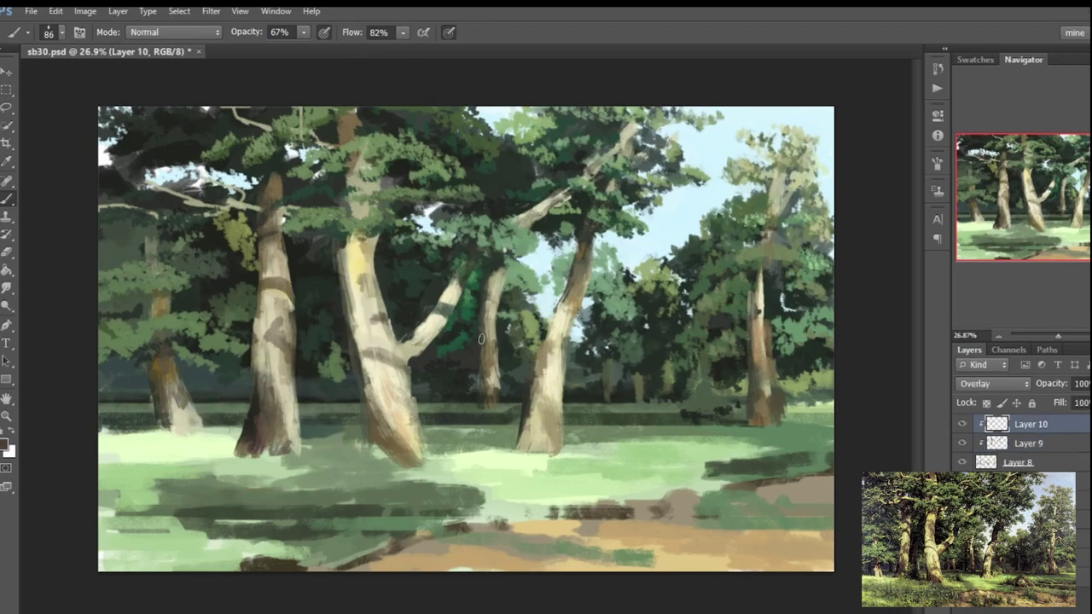
key("alt+bracketleft")
key("alt+bracketleft")
left_click_drag(372, 298, 406, 241)
left_click_drag(469, 282, 559, 208)
key("alt+bracketright")
key("alt+bracketright")
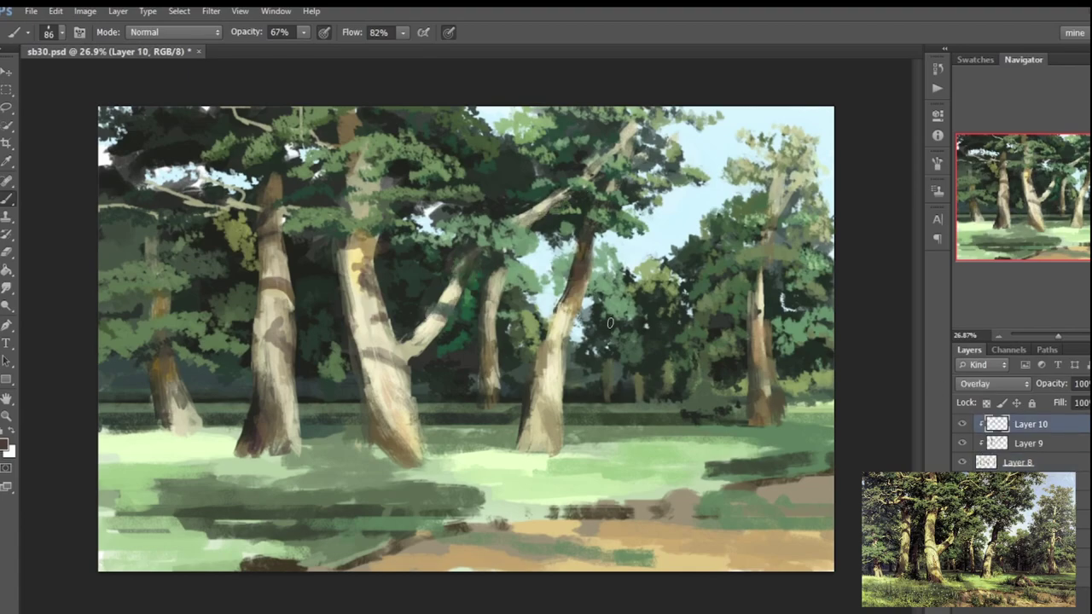
On Layer 8, shade the leaning trunk's lower edge and the far-right trunk, and make Layer 10 active again.
key("alt+bracketleft")
key("alt+bracketleft")
left_click_drag(537, 362, 512, 416)
left_click_drag(745, 362, 783, 213)
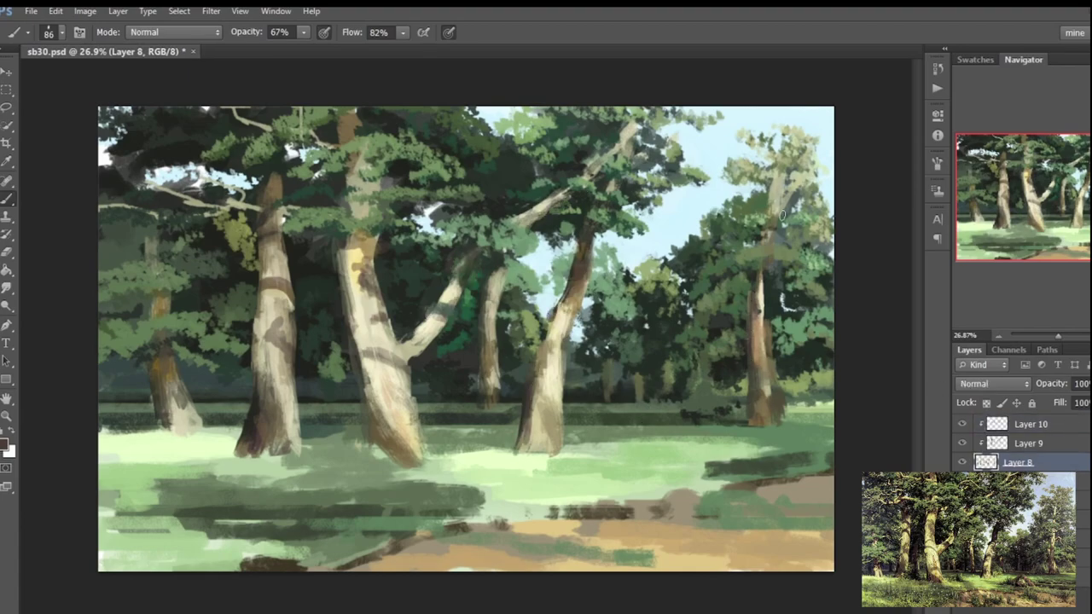
key("alt+bracketright")
key("alt+bracketright")
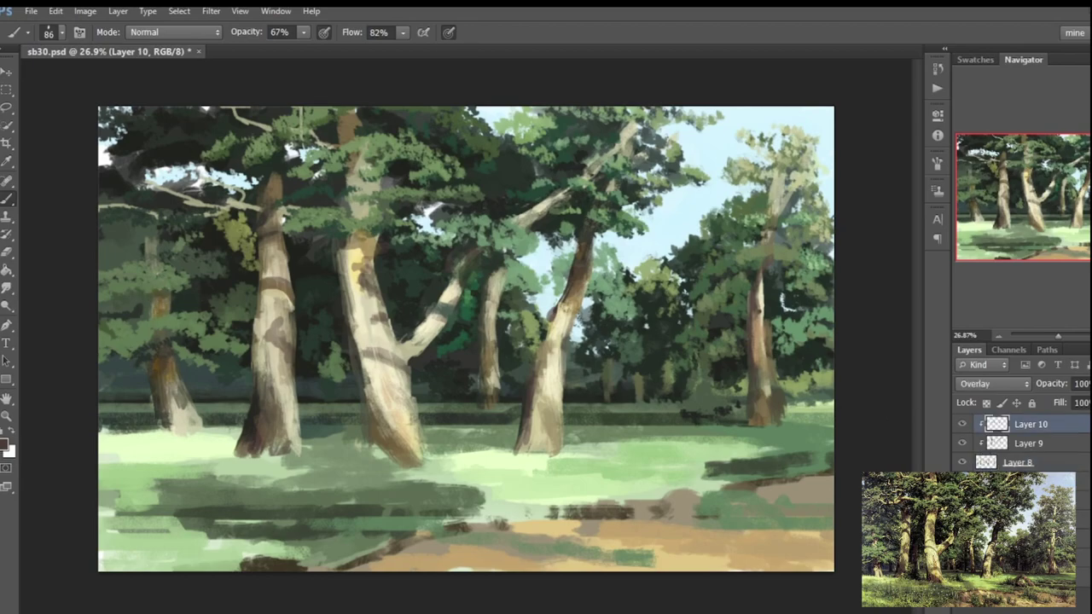
Add Layer 11 and, at brush size 54 and 100% opacity, paint a brown mound with green shadow strokes beside the path.
scroll(757, 417, "down", 1)
key("ctrl+shift+alt+n")
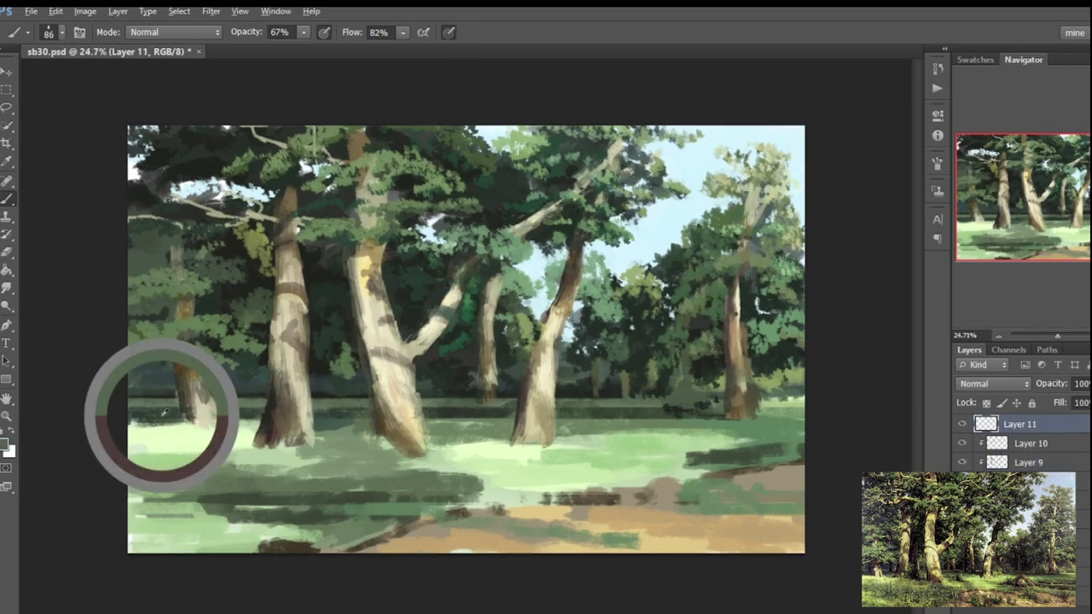
key("bracketleft")
key("bracketleft")
key("bracketleft")
key("0")
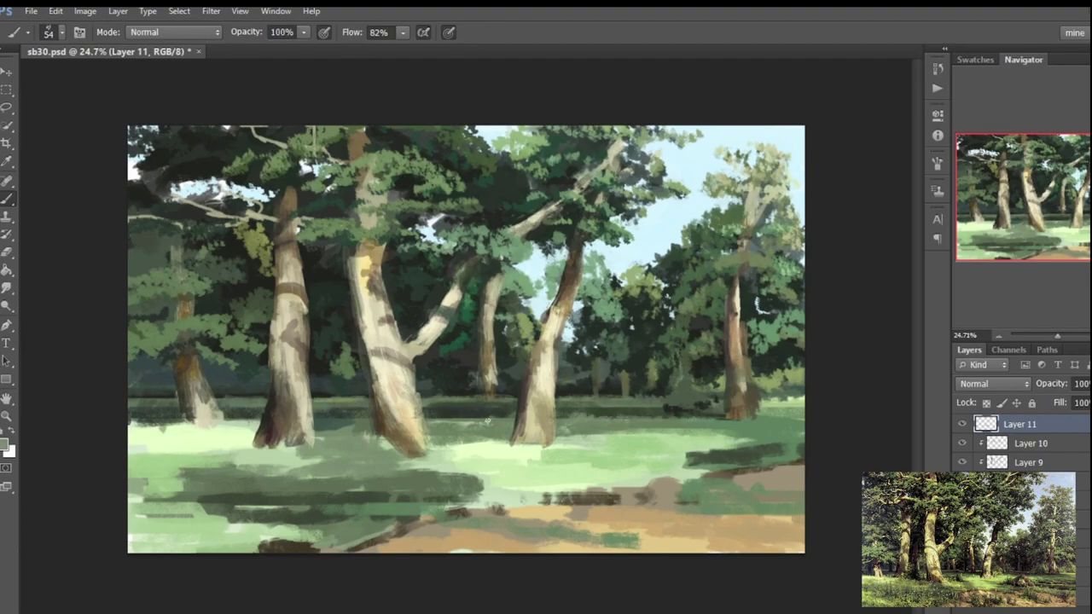
mouse_move(488, 447)
left_mouse_down()
mouse_move(577, 447)
mouse_move(552, 431)
mouse_move(776, 425)
mouse_move(746, 419)
left_mouse_up()
left_click(710, 293, "alt")
mouse_move(710, 456)
left_mouse_down()
mouse_move(614, 467)
mouse_move(695, 452)
mouse_move(704, 437)
mouse_move(640, 473)
mouse_move(558, 484)
left_mouse_up()
Paint bright green sunlit grass between the main and leaning trunks and rework the ground around the main trunk's base.
left_click(554, 459, "alt")
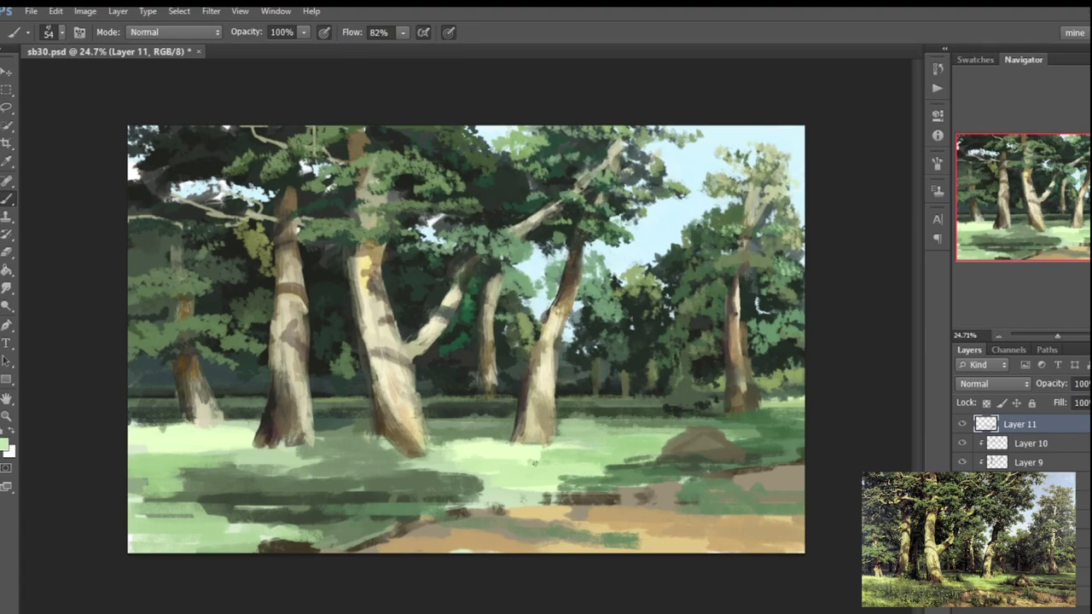
left_click_drag(491, 448, 431, 443)
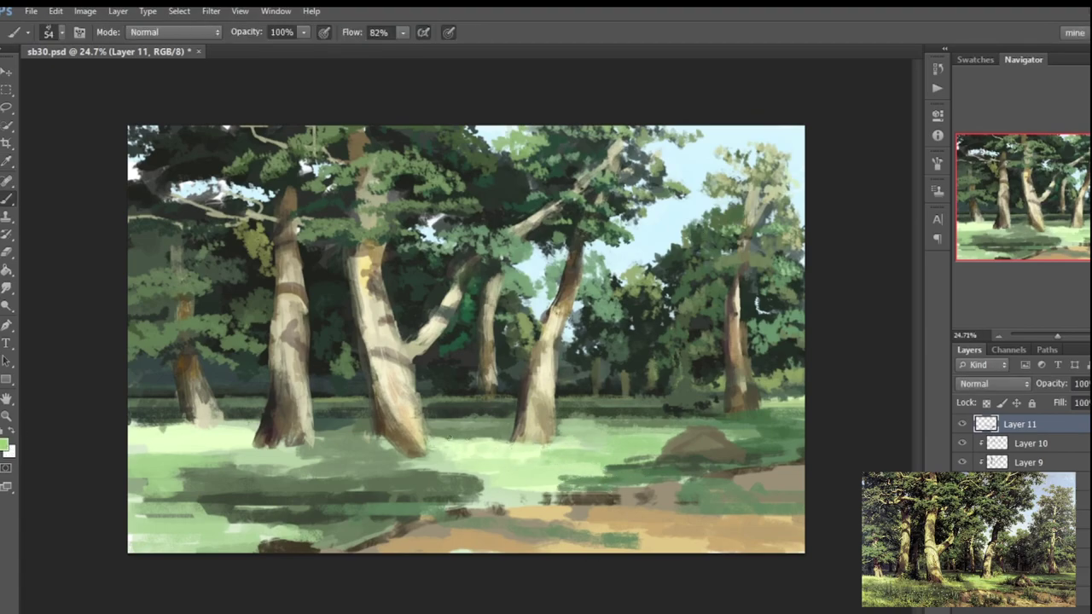
left_click_drag(492, 468, 400, 468)
left_click(384, 439, "alt")
left_click_drag(388, 452, 378, 411)
mouse_move(399, 458)
left_mouse_down()
mouse_move(537, 499)
mouse_move(367, 476)
mouse_move(230, 480)
mouse_move(248, 461)
mouse_move(132, 439)
left_mouse_up()
Sample grass greens and break up the shaded lawn in front of the main and second trunks with green strokes.
left_click(370, 498, "alt")
left_click(273, 461, "alt")
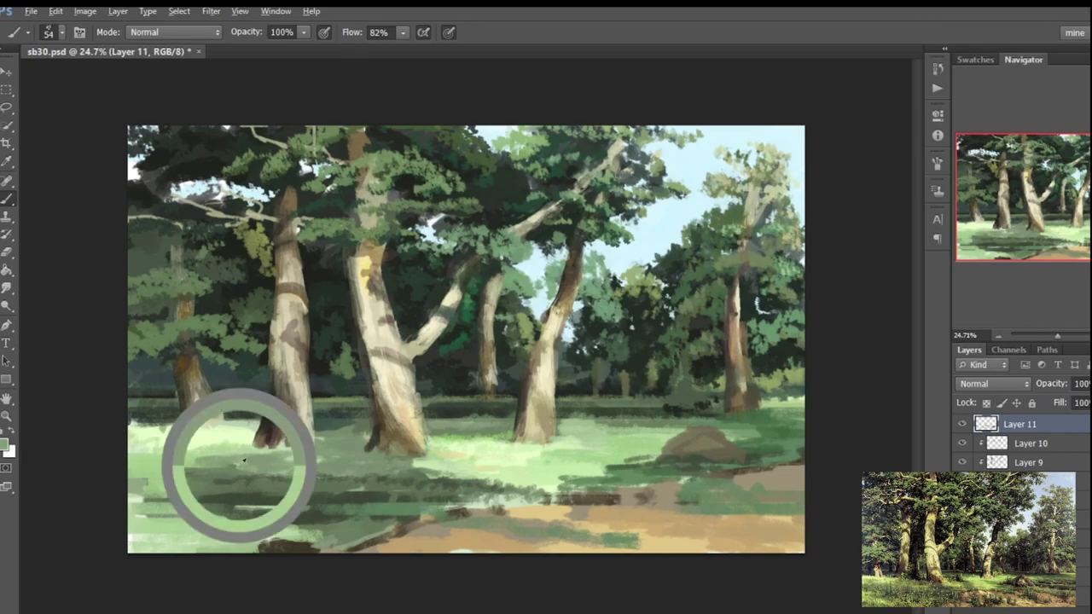
scroll(243, 458, "down", 2)
left_click_drag(375, 469, 401, 473)
left_click(314, 415, "alt")
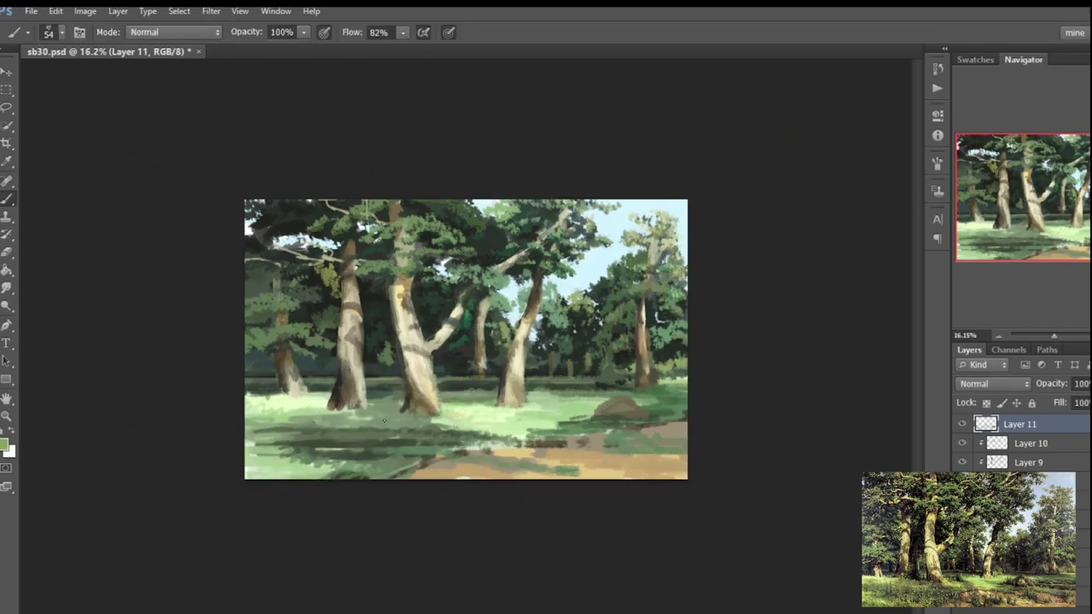
left_click(475, 418, "alt")
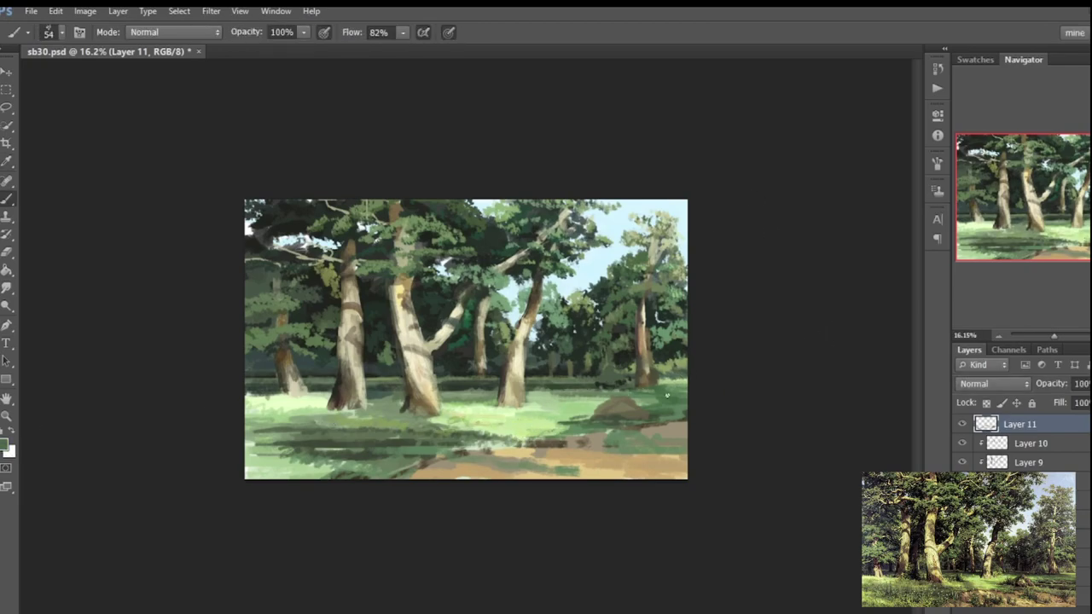
left_click_drag(372, 445, 299, 447)
Stamp near-black clusters of low shrubs along the sandy path with a size 72 foliage brush.
left_click(403, 465, "alt")
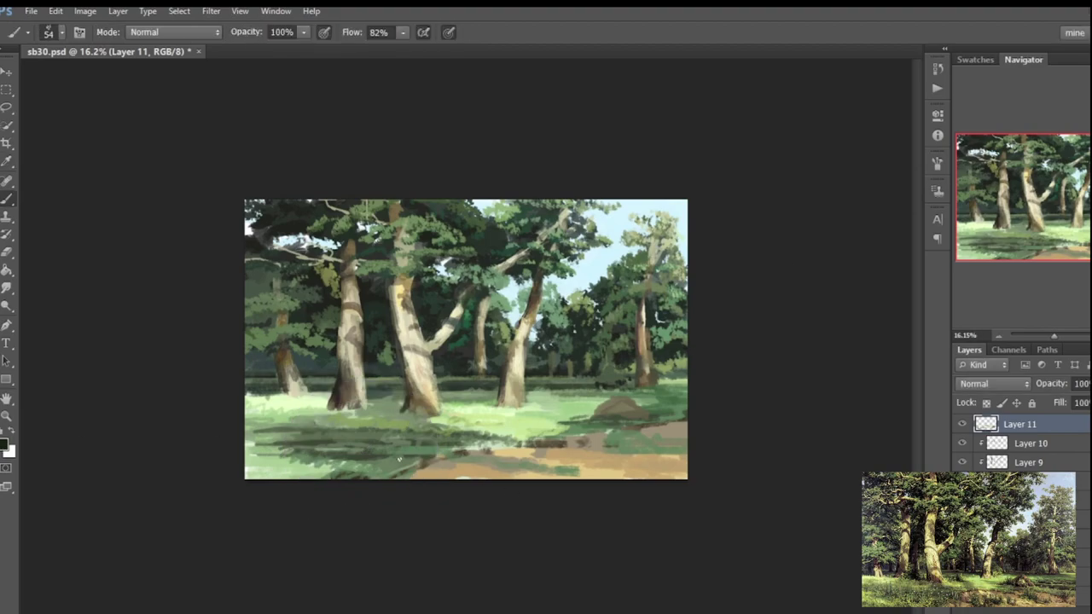
mouse_move(554, 461)
left_mouse_down()
mouse_move(605, 445)
mouse_move(665, 443)
left_mouse_up()
left_click_drag(588, 445, 686, 436)
left_click_drag(477, 454, 644, 443)
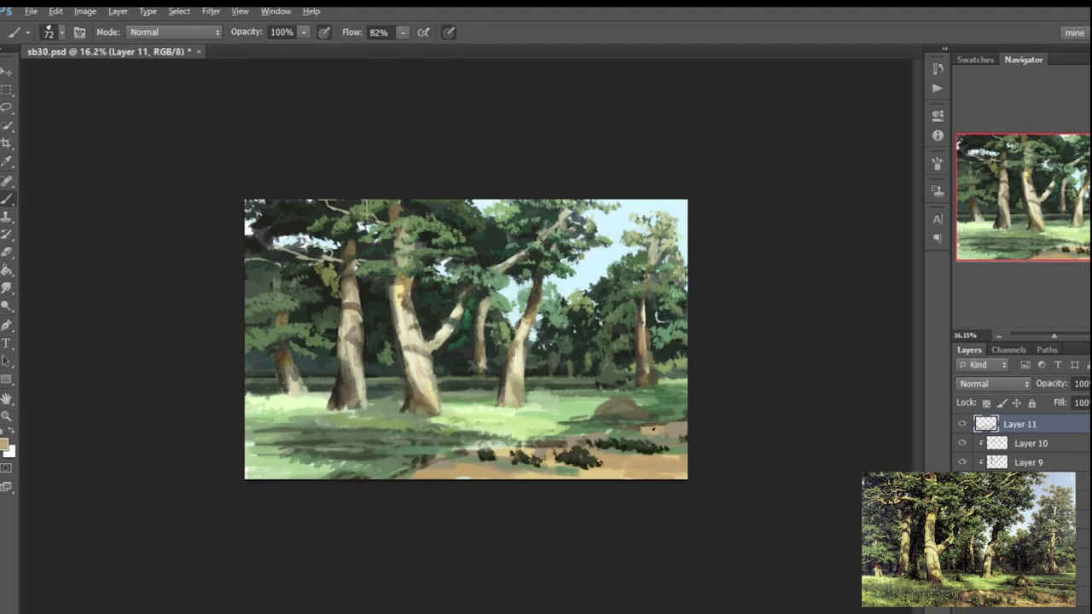
Paint leafy green texture across the lawn and a dark bush between the second and main trunks.
scroll(648, 426, "up", 3)
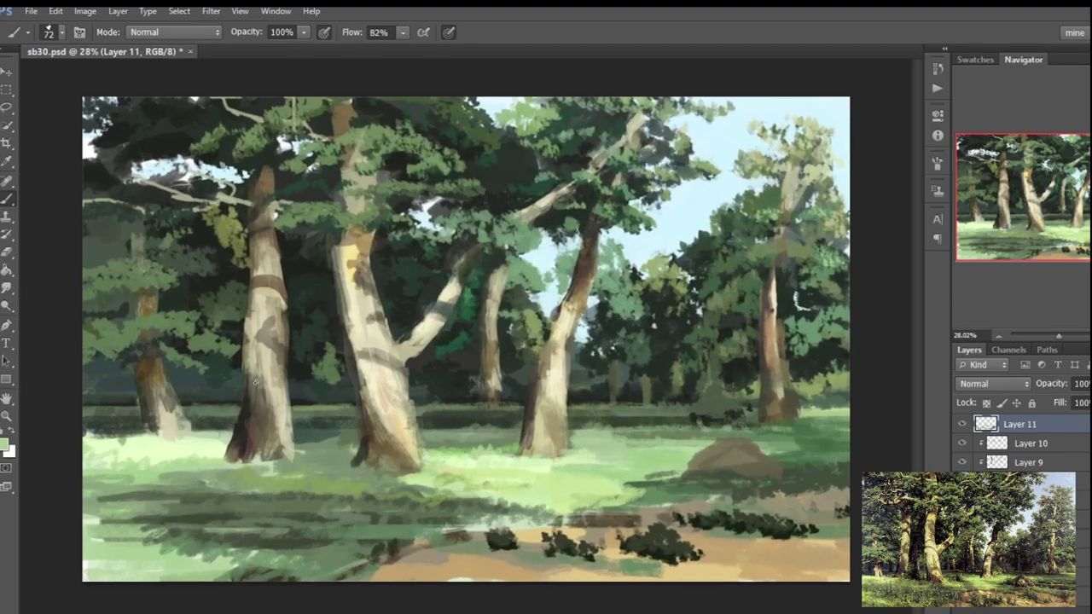
mouse_move(290, 452)
left_mouse_down()
mouse_move(316, 407)
mouse_move(340, 431)
mouse_move(289, 430)
mouse_move(277, 458)
left_mouse_up()
left_click(256, 474, "alt")
left_click_drag(183, 546, 260, 493)
left_click_drag(303, 500, 501, 503)
Paint a small dark bush between the main and leaning trunks and scatter dark plants over the foreground.
left_click(615, 416, "alt")
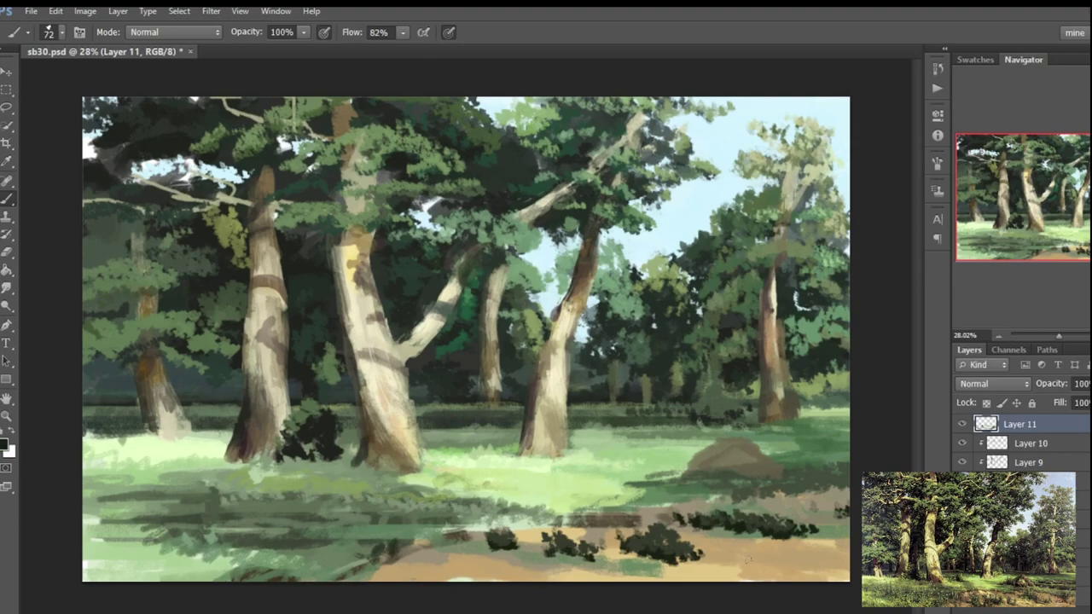
scroll(729, 554, "down", 3)
left_click_drag(461, 399, 479, 391)
Paint a green bush behind the leaning trunk's base and dark low plants along the foot of the mound.
left_click(479, 391, "alt")
scroll(530, 386, "up", 2)
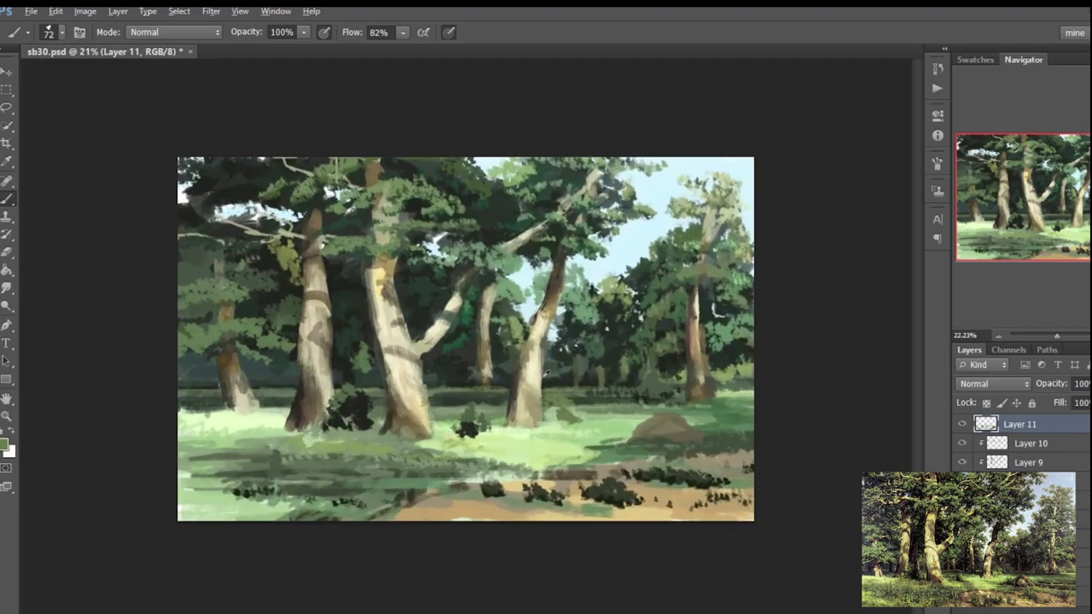
left_click(563, 396, "alt")
left_click_drag(563, 396, 584, 418)
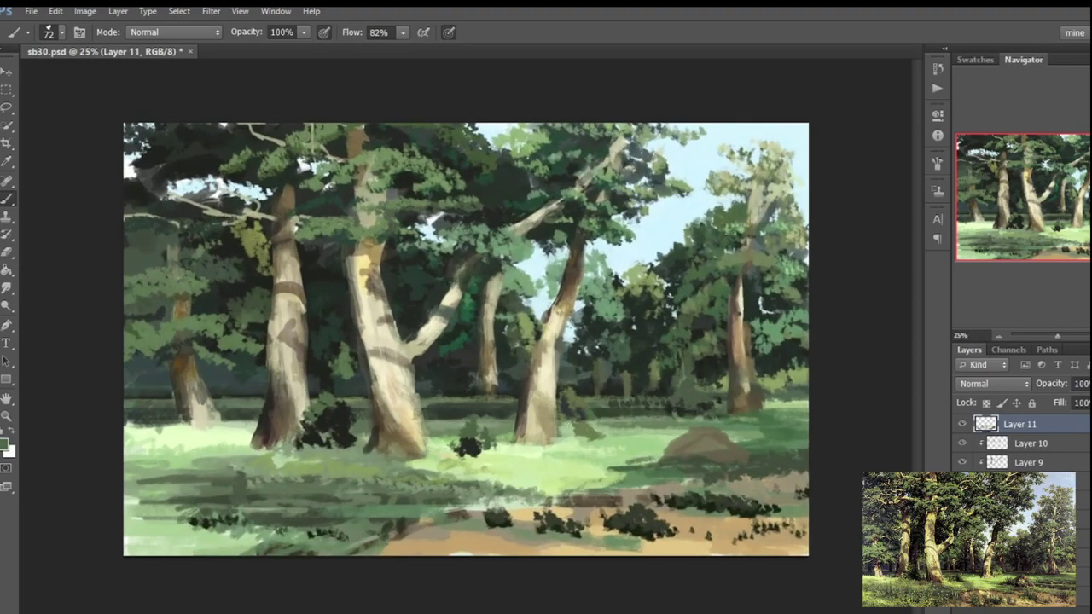
left_click(597, 436, "alt")
left_click_drag(630, 466, 750, 464)
left_click(736, 435, "alt")
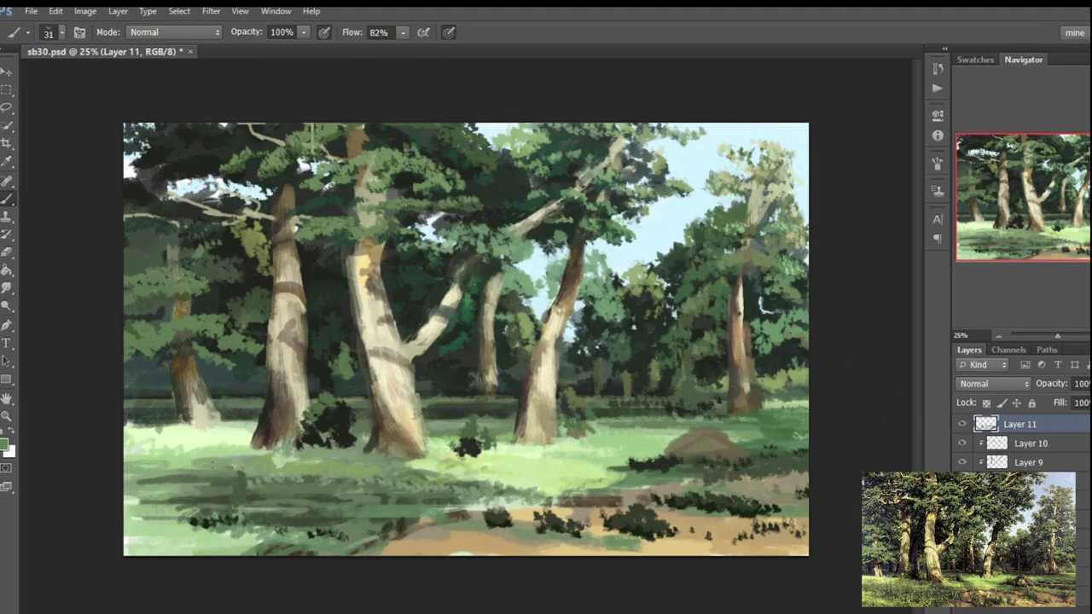
Enlarge the brush and paint grass texture across the lawn from the far left to the main trunk.
key("ctrl+plus")
key("bracketright")
key("bracketright")
key("bracketright")
key("bracketright")
mouse_move(77, 474)
left_mouse_down()
mouse_move(188, 491)
mouse_move(397, 496)
mouse_move(362, 496)
mouse_move(373, 498)
left_mouse_up()
Reduce the brush and add fine grass strokes near the small bush, the trunk bases and the distant meadow edge.
key("bracketleft")
key("bracketleft")
key("bracketleft")
key("bracketleft")
left_click_drag(496, 469, 524, 461)
left_click_drag(426, 444, 474, 441)
mouse_move(640, 440)
left_mouse_down()
mouse_move(721, 440)
mouse_move(725, 423)
left_mouse_up()
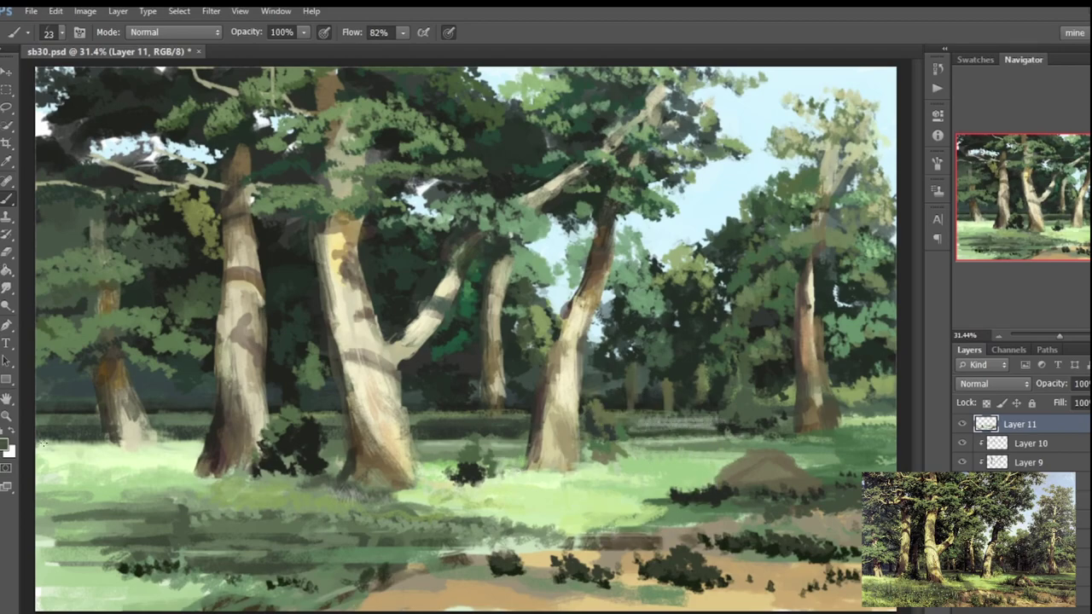
left_click_drag(641, 434, 762, 411)
Sample greens and add grass strokes to the ground below the far-right tree and around the mound.
left_click(497, 390, "alt")
left_click(817, 440, "alt")
left_click_drag(837, 459, 795, 460)
left_click_drag(718, 460, 671, 470)
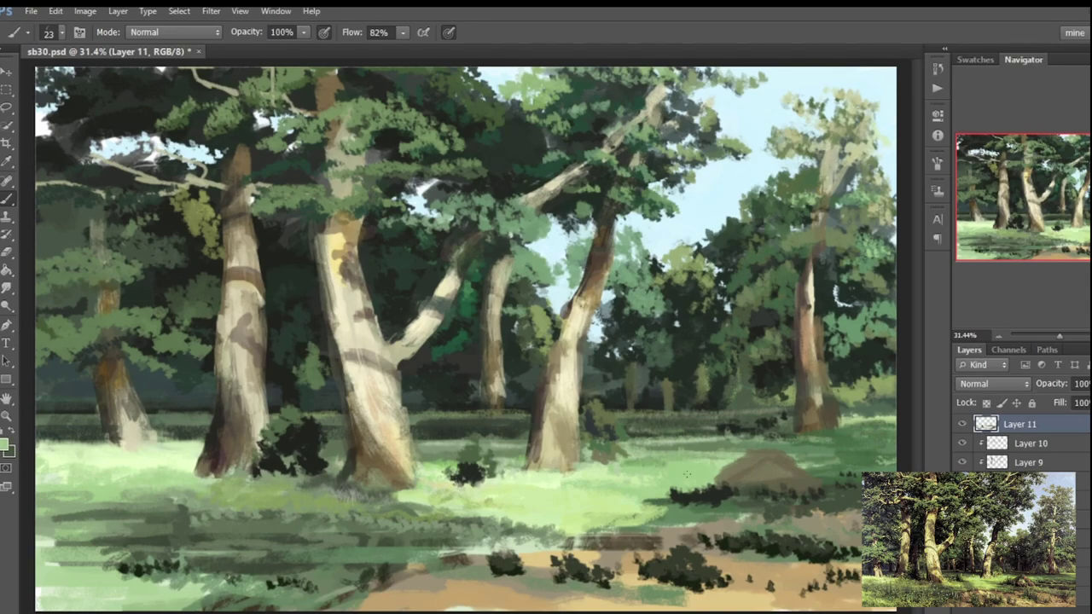
Switch to another grass brush and paint green blades along the sunlit lawn from the path edge to the mound.
key("period")
key("period")
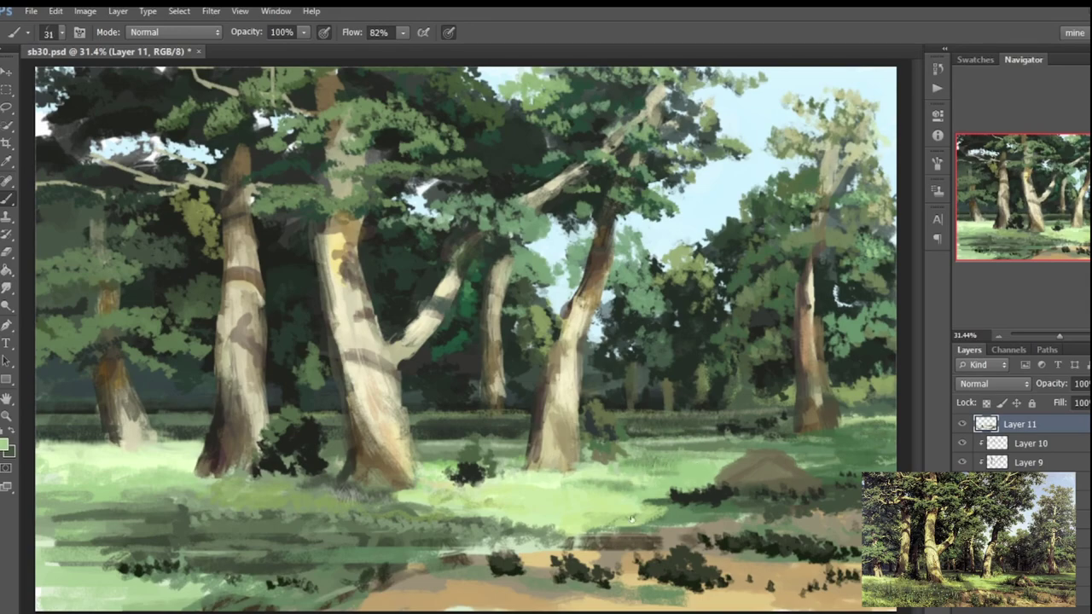
key("period")
left_click(593, 501, "alt")
left_click_drag(573, 503, 695, 460)
At brush size 27, add grass strokes beside the far-right trunk, in front of the main trunk and on the left lawn.
scroll(682, 503, "down", 2)
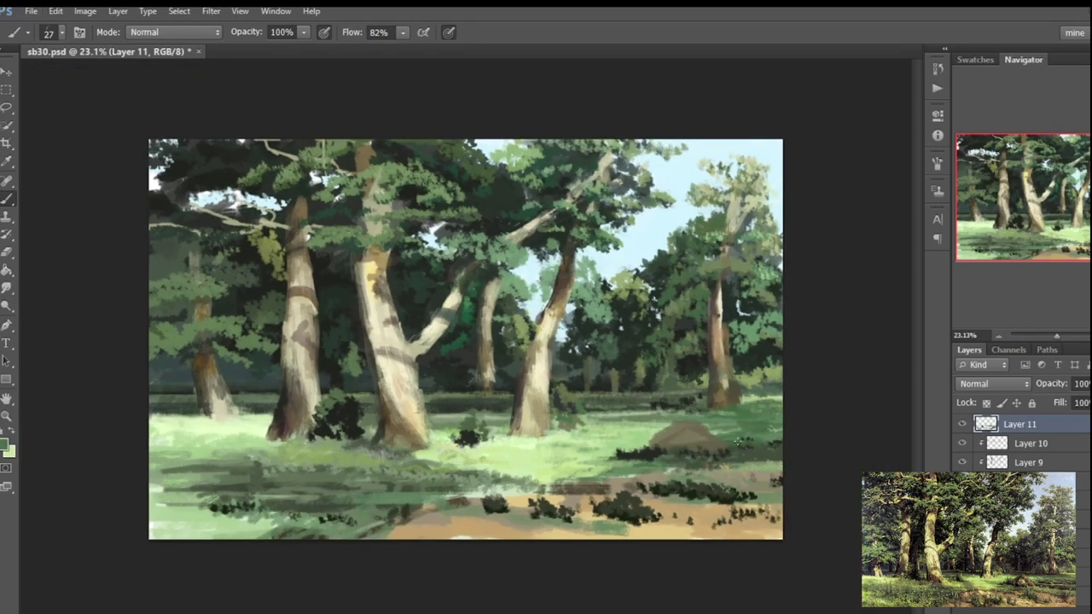
left_click(750, 400, "alt")
left_click_drag(780, 400, 721, 402)
left_click_drag(430, 460, 378, 468)
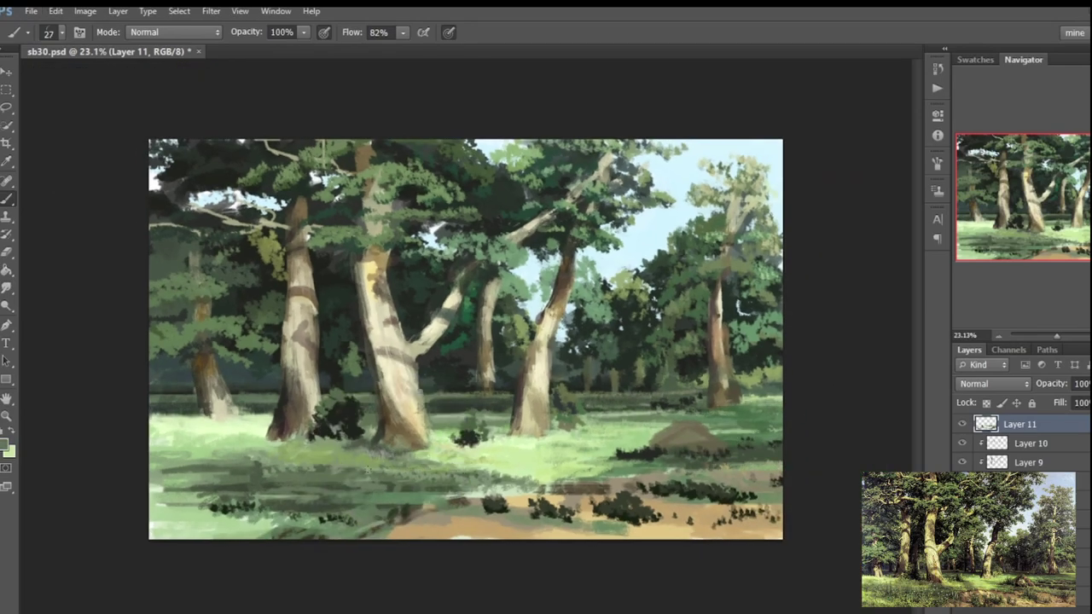
left_click(315, 474, "alt")
left_click_drag(311, 477, 246, 479)
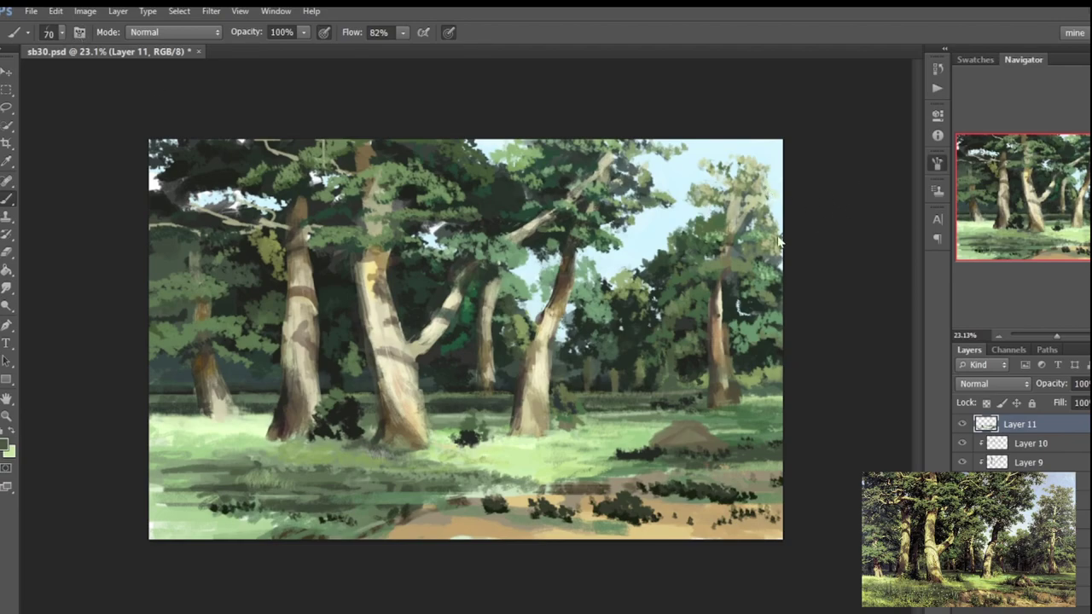
At brush size 70, blend grass strokes into the shaded lawn and cover the light patches in the left foreground.
left_click_drag(328, 493, 418, 488)
left_click_drag(350, 469, 315, 470)
left_click(182, 461, "alt")
left_click_drag(155, 512, 237, 518)
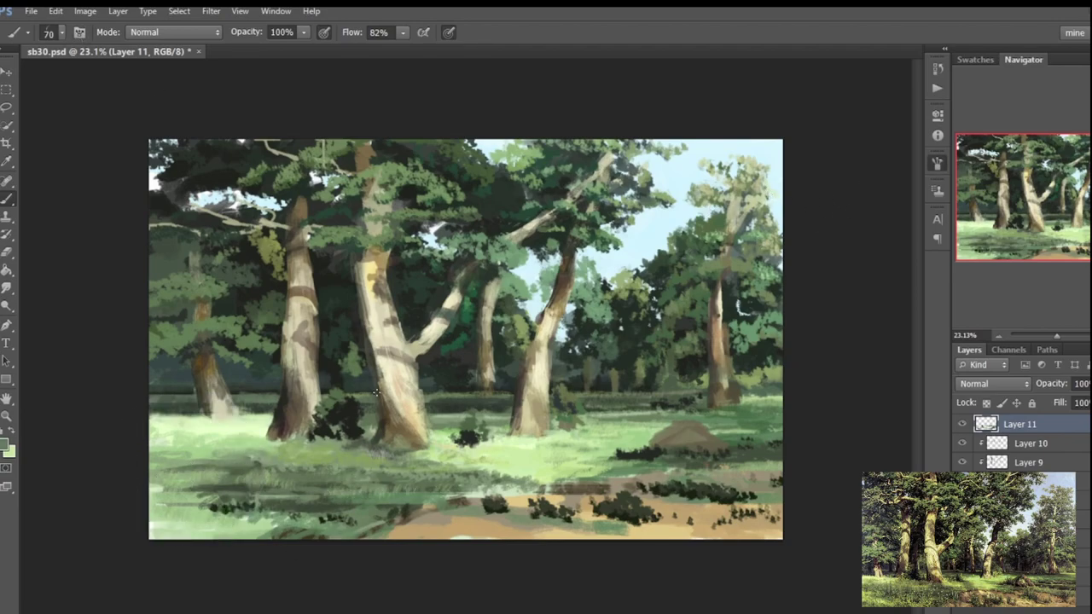
mouse_move(157, 512)
left_mouse_down()
mouse_move(222, 517)
mouse_move(196, 534)
left_mouse_up()
Paint grass over the foreground shadows and a diagonal green shadow across the bright lawn toward the path.
left_click(256, 529, "alt")
left_click_drag(324, 524, 382, 527)
left_click_drag(337, 489, 396, 489)
mouse_move(269, 481)
left_mouse_down()
mouse_move(153, 468)
mouse_move(230, 473)
left_mouse_up()
left_click_drag(456, 478, 512, 479)
mouse_move(469, 448)
left_mouse_down()
mouse_move(550, 491)
mouse_move(546, 503)
left_mouse_up()
Sample nearby colors and define the mound's slopes and crest with brush strokes.
left_click(563, 497, "alt")
left_click(756, 411, "alt")
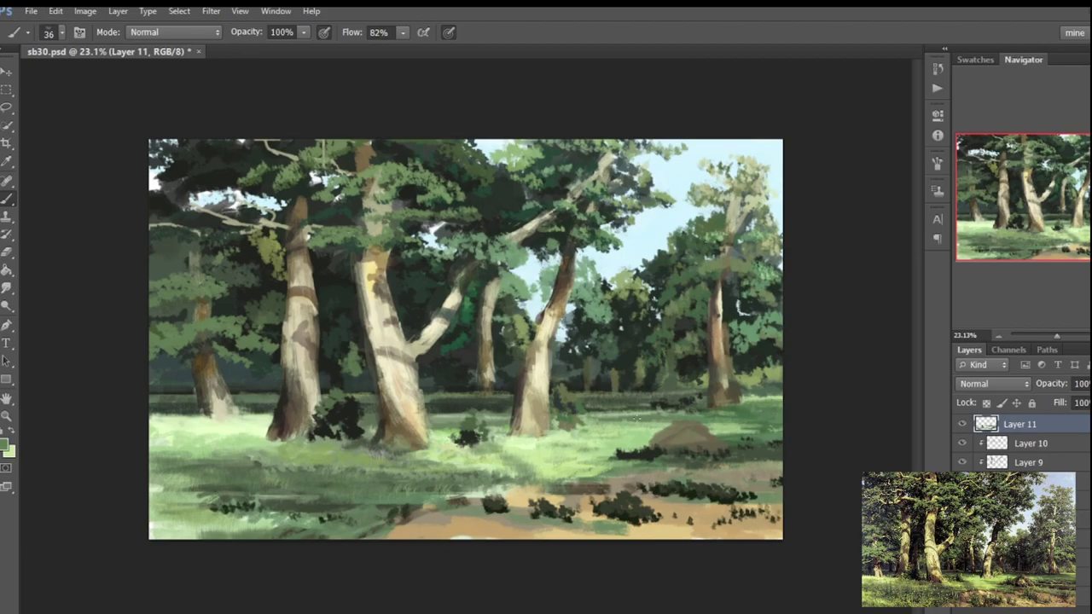
scroll(519, 363, "up", 2)
scroll(751, 490, "up", 1)
mouse_move(716, 486)
left_mouse_down()
mouse_move(767, 460)
mouse_move(836, 495)
mouse_move(840, 465)
left_mouse_up()
left_click_drag(732, 461, 773, 443)
left_click(701, 493, "alt")
left_click_drag(706, 477, 780, 440)
Rework the ground along the mound's foot and paint dark creases down its slopes with a size 10 brush.
left_click(682, 509, "alt")
left_click_drag(660, 512, 699, 501)
mouse_move(742, 522)
left_mouse_down()
mouse_move(790, 510)
mouse_move(810, 522)
left_mouse_up()
left_click(831, 362, "alt")
mouse_move(802, 460)
left_mouse_down()
mouse_move(826, 490)
mouse_move(817, 475)
left_mouse_up()
left_click_drag(771, 467, 744, 504)
left_click_drag(798, 444, 769, 473)
left_click_drag(786, 444, 803, 451)
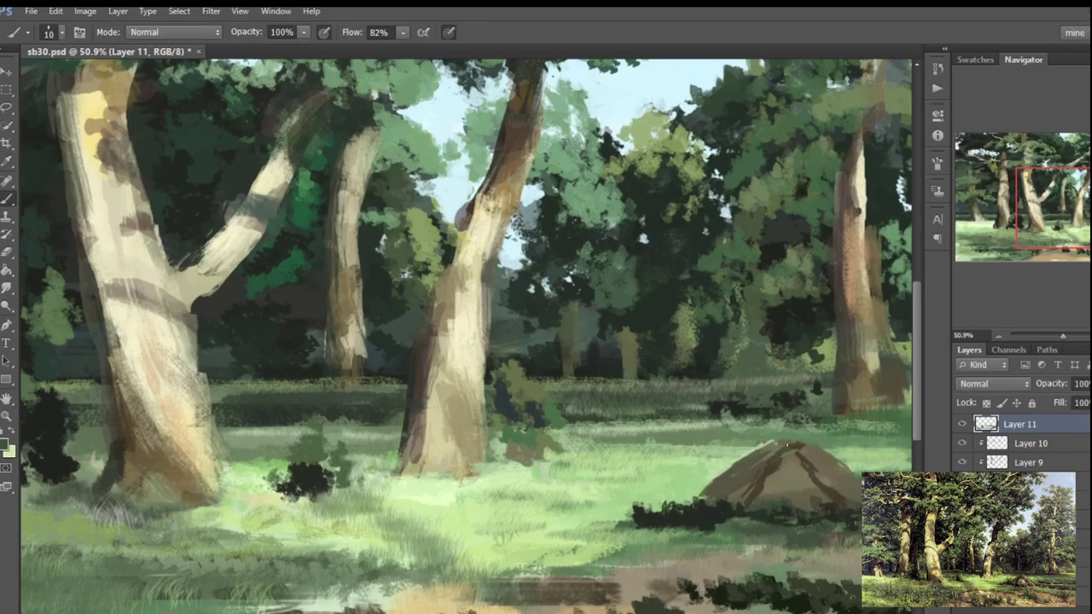
Set the brush size to 73, sample the path's color and paint a lighter tan patch between the path's shrubs.
scroll(846, 524, "down", 3)
key("bracketright")
key("bracketright")
key("bracketright")
key("bracketright")
key("bracketright")
key("bracketright")
left_click(581, 480, "alt")
scroll(580, 480, "down", 3)
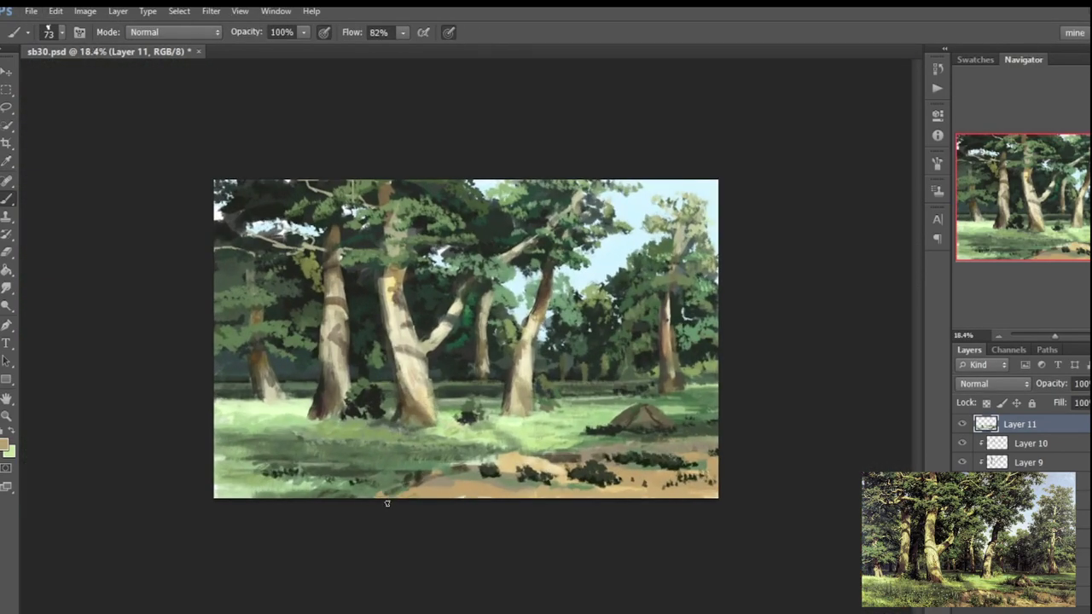
Extend dark foliage around the bush by the main trunk, toward the far-right tree and into the upper canopy.
left_click(343, 418, "alt")
left_click_drag(359, 416, 432, 427)
mouse_move(547, 403)
left_mouse_down()
mouse_move(583, 385)
mouse_move(646, 386)
left_mouse_up()
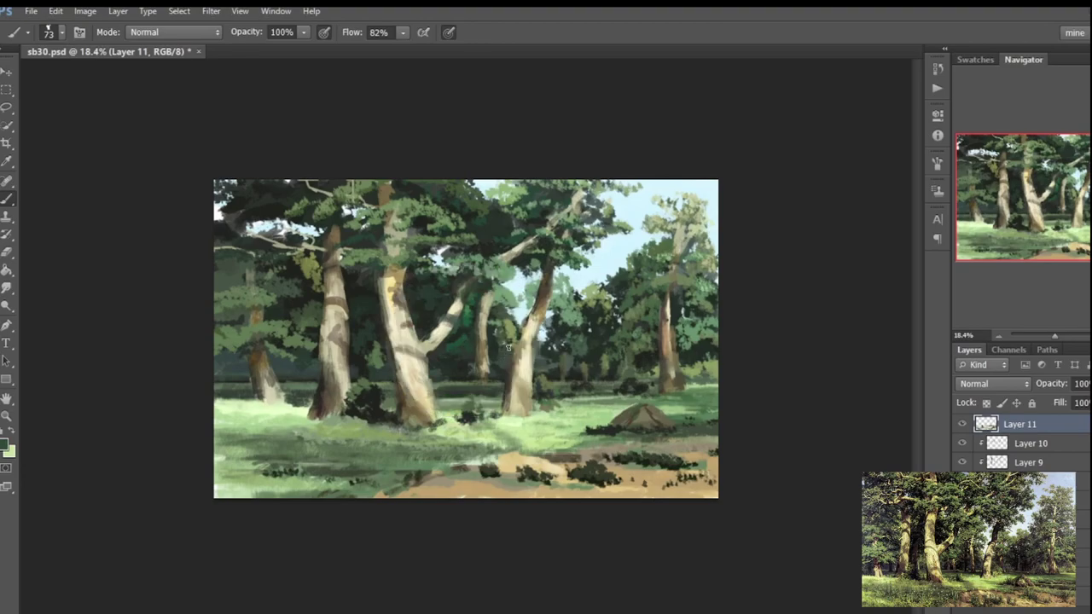
mouse_move(233, 285)
left_mouse_down()
mouse_move(252, 224)
mouse_move(277, 198)
mouse_move(346, 182)
mouse_move(473, 184)
left_mouse_up()
Sample a green near the main trunk's bush and paint low shrubs across the foreground left of the path.
scroll(411, 287, "down", 1)
left_click(375, 409, "alt")
left_click_drag(314, 450, 456, 452)
left_click_drag(376, 478, 423, 475)
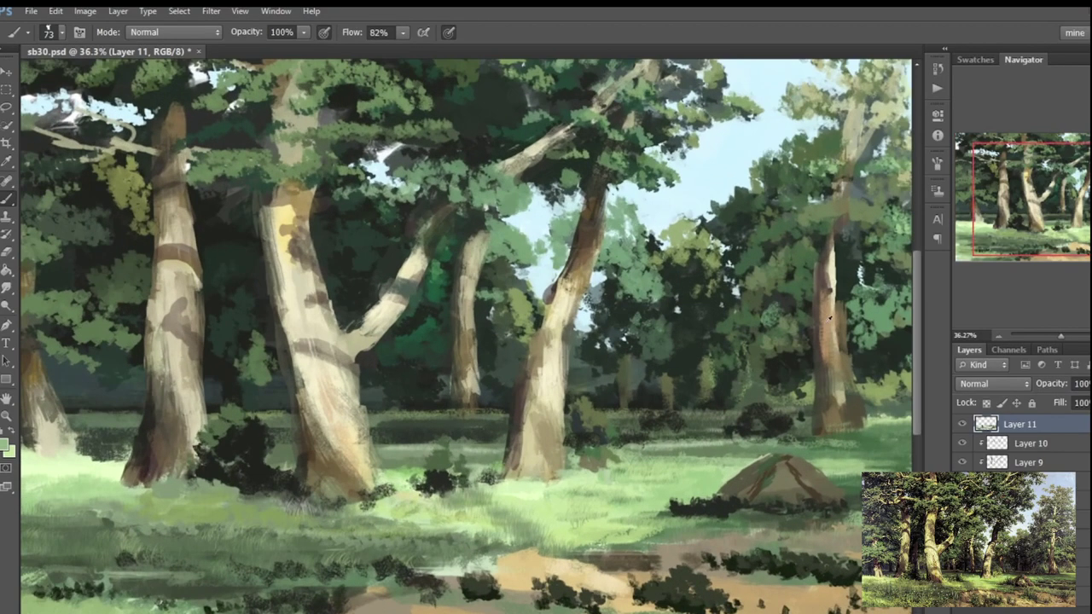
Sample a color from the mound and paint a warmer, lighter tone on its sunlit face.
key("ctrl+plus")
left_click(738, 483, "alt")
scroll(474, 409, "down", 10)
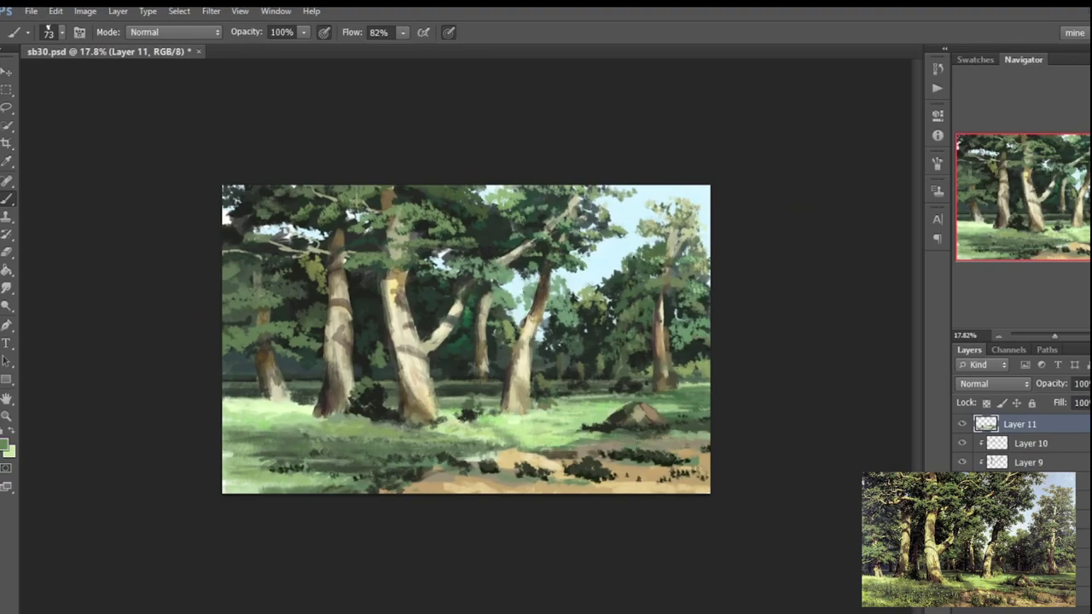
Paint lighter green foliage clusters on the far-left tree with a size 72 brush.
scroll(465, 339, "up", 3)
scroll(60, 159, "down", 2)
scroll(874, 289, "up", 1)
scroll(874, 290, "down", 3)
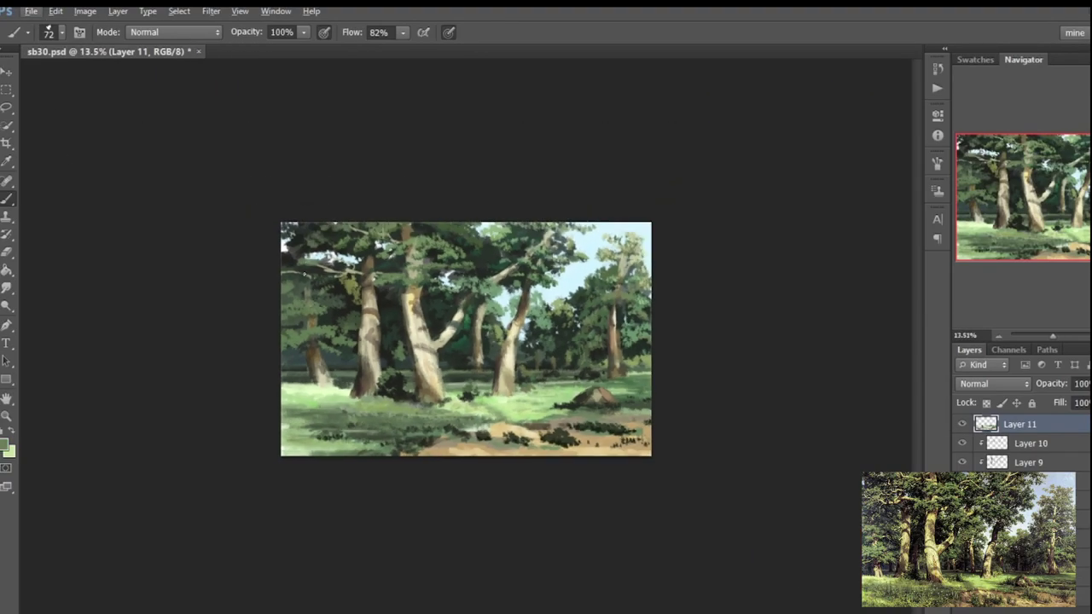
scroll(466, 338, "up", 2)
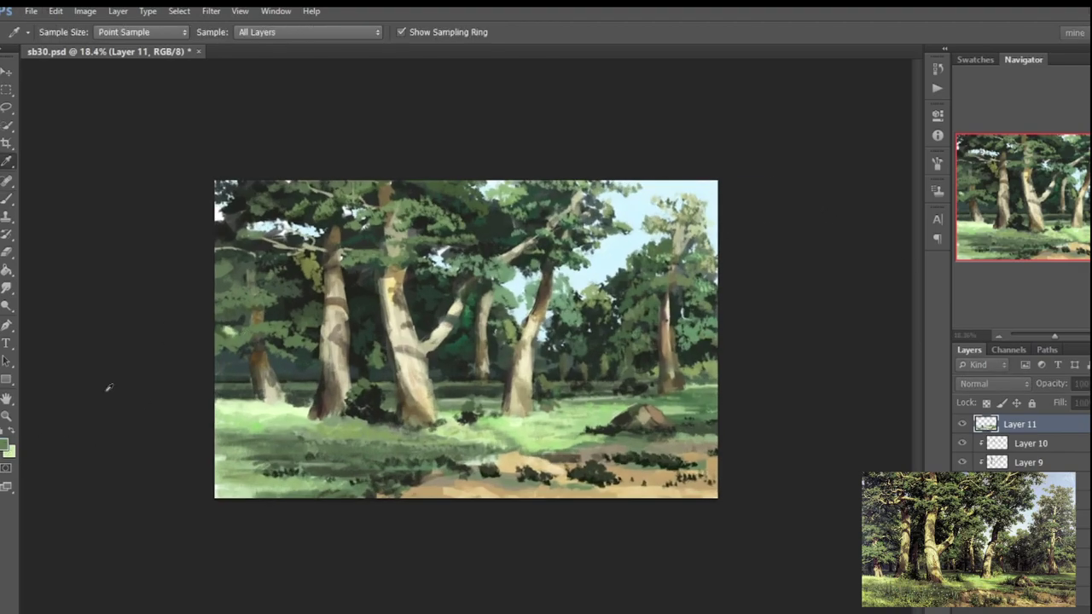
left_click_drag(264, 323, 290, 337)
left_click_drag(238, 289, 248, 264)
left_click_drag(273, 343, 255, 351)
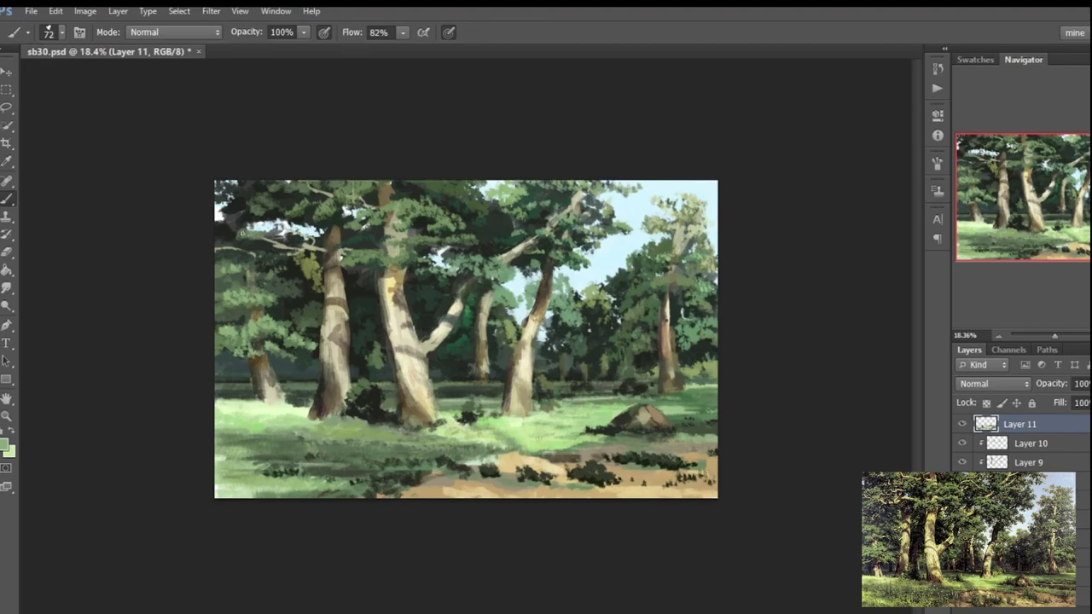
Sample a green from the upper-left canopy and paint lighter leaf clusters across the crowns of the left and main trees.
left_click(256, 217, "alt")
mouse_move(254, 201)
left_mouse_down()
mouse_move(274, 244)
mouse_move(287, 213)
left_mouse_up()
left_click_drag(351, 184, 367, 214)
mouse_move(253, 201)
left_mouse_down()
mouse_move(225, 222)
mouse_move(237, 234)
left_mouse_up()
mouse_move(366, 227)
left_mouse_down()
mouse_move(348, 205)
mouse_move(384, 191)
left_mouse_up()
left_click_drag(449, 203, 498, 184)
Sample several greens from the foliage and dab brighter leaf clusters into the dark background between the trunks.
scroll(466, 337, "up", 1)
left_click(393, 179, "alt")
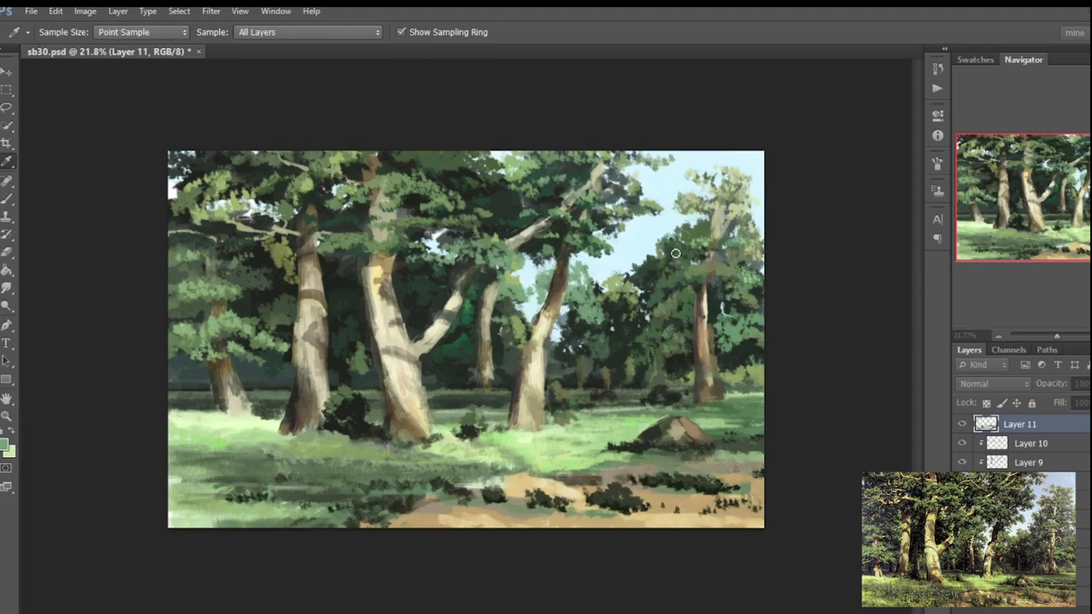
left_click(516, 282, "alt")
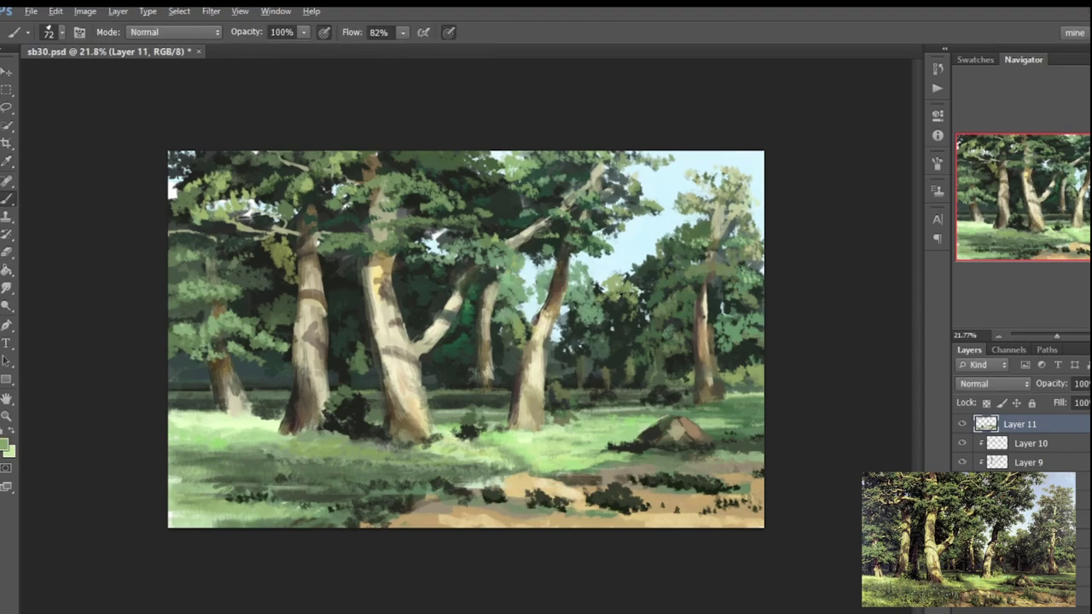
left_click(469, 302, "alt")
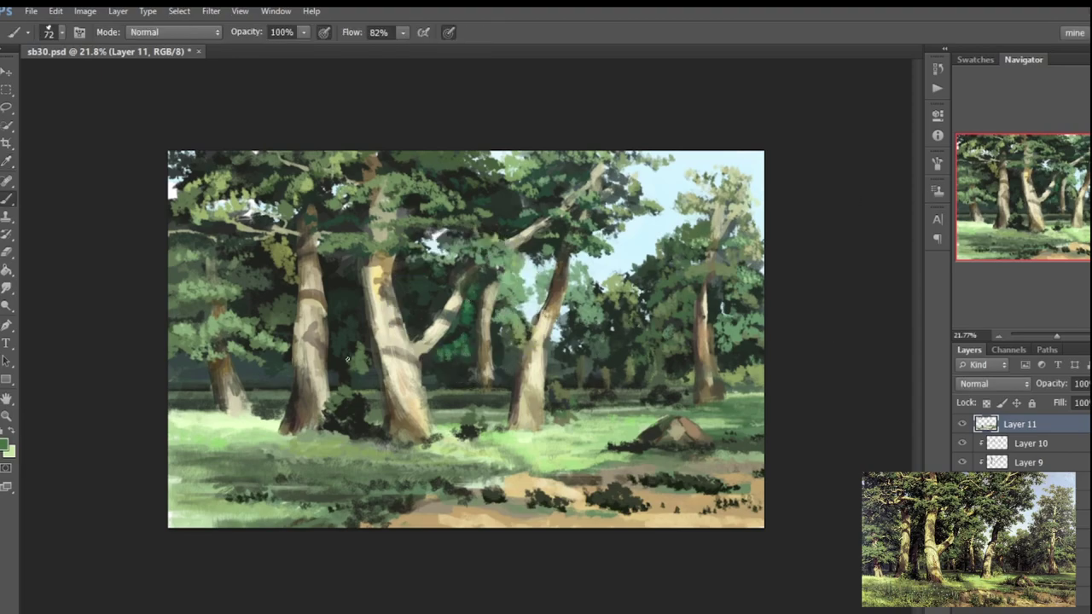
left_click(368, 377, "alt")
Sample a light green beside the far-right trunk and paint foliage over that tree's trunk and crown.
left_click(739, 338, "alt")
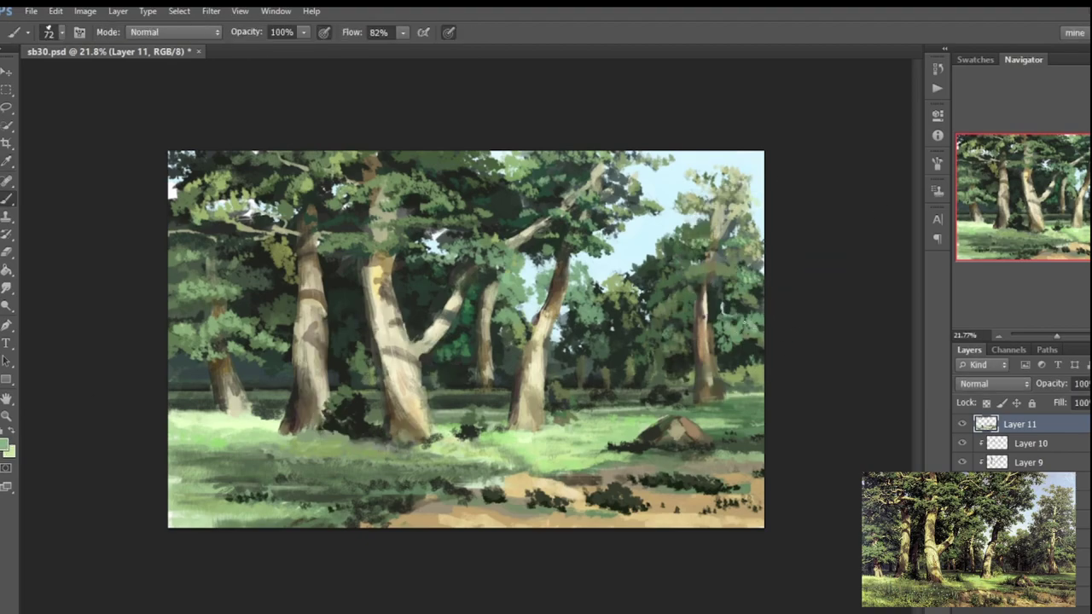
left_click_drag(727, 267, 708, 239)
left_click_drag(713, 182, 706, 209)
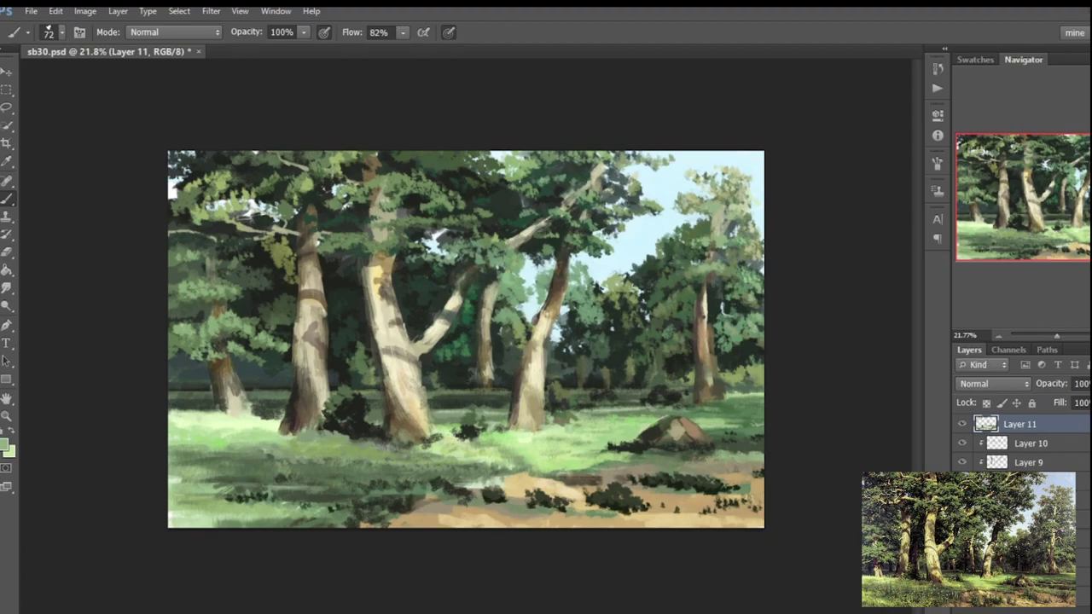
Sample greens around the two left trees to rework the foliage between them.
left_click(241, 273, "alt")
left_click(284, 256, "alt")
left_click(273, 254, "alt")
left_click(274, 251, "alt")
left_click(265, 255, "alt")
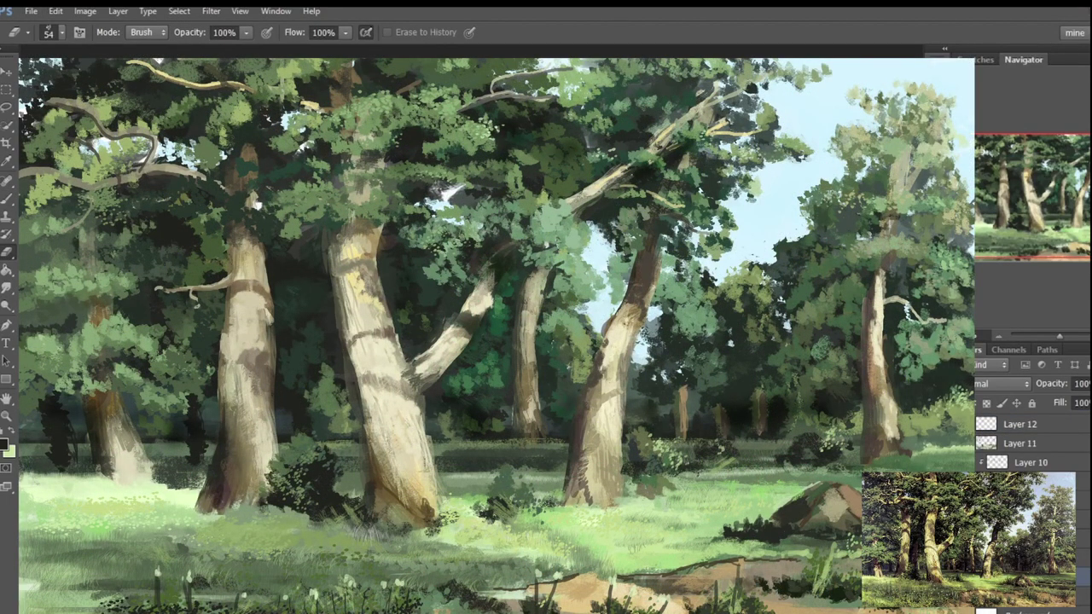
Switch from the eraser to the brush and reduce its size to 10 for fine detail on Layer 12.
key("b")
key("[")
key("[")
key("[")
key("[")
key("[")
key("[")
key("[")
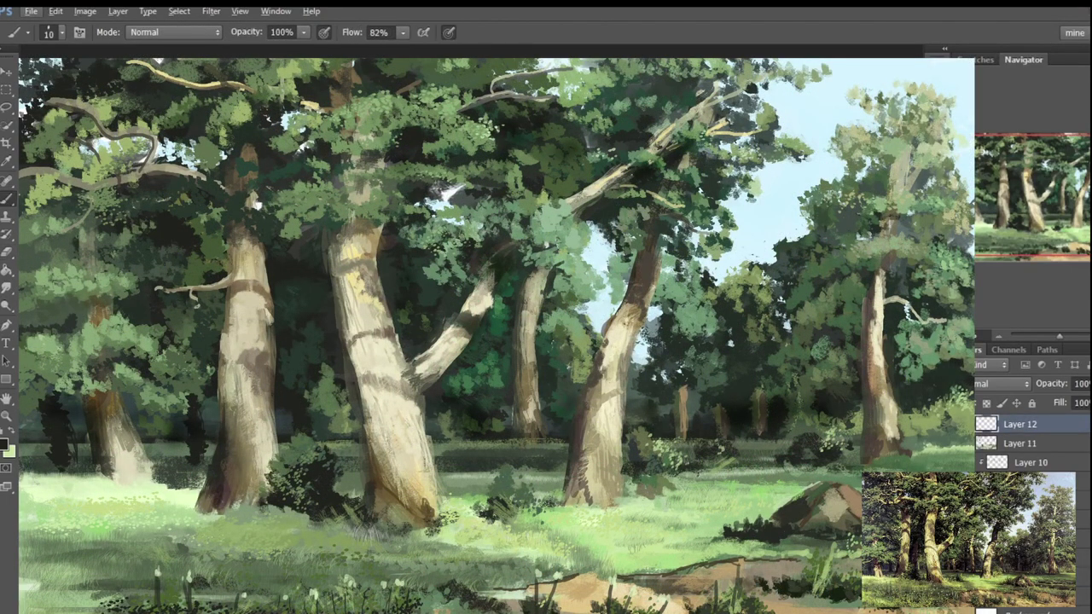